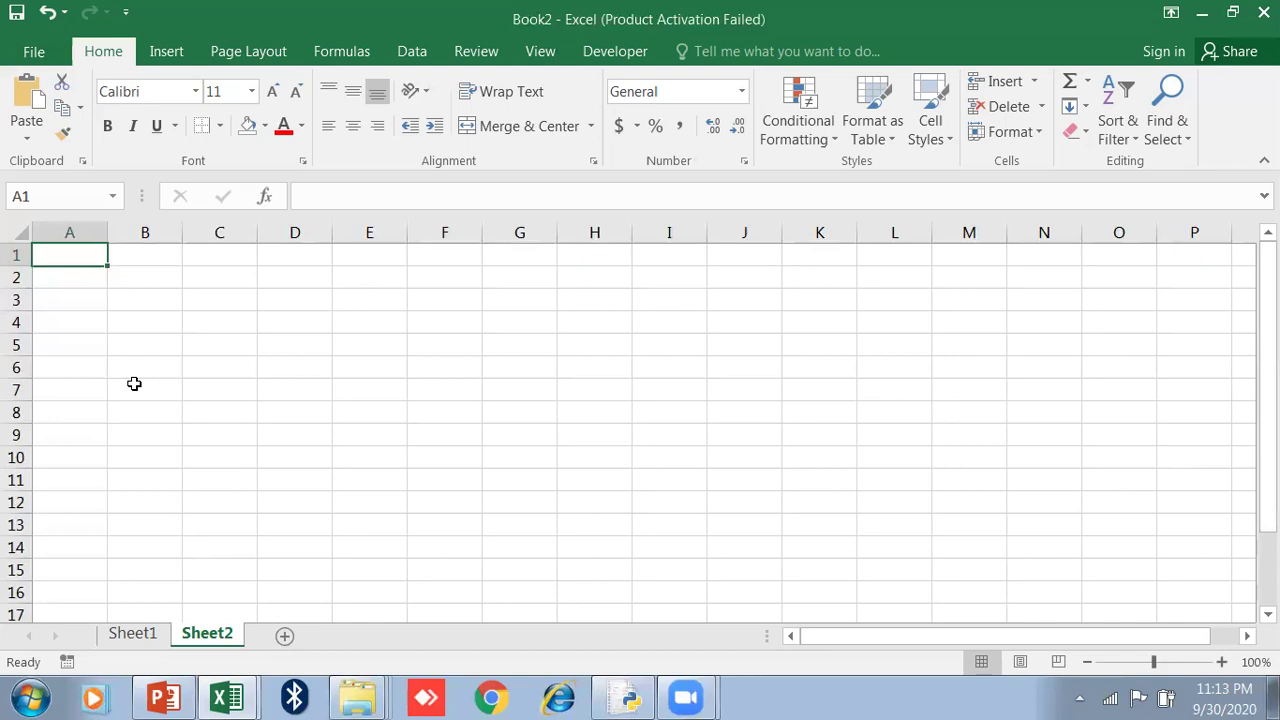
- Enter the numbers 1 to 7 down column A in cells A2 through A8
{"action": "left_click", "coordinate": [118, 301]}
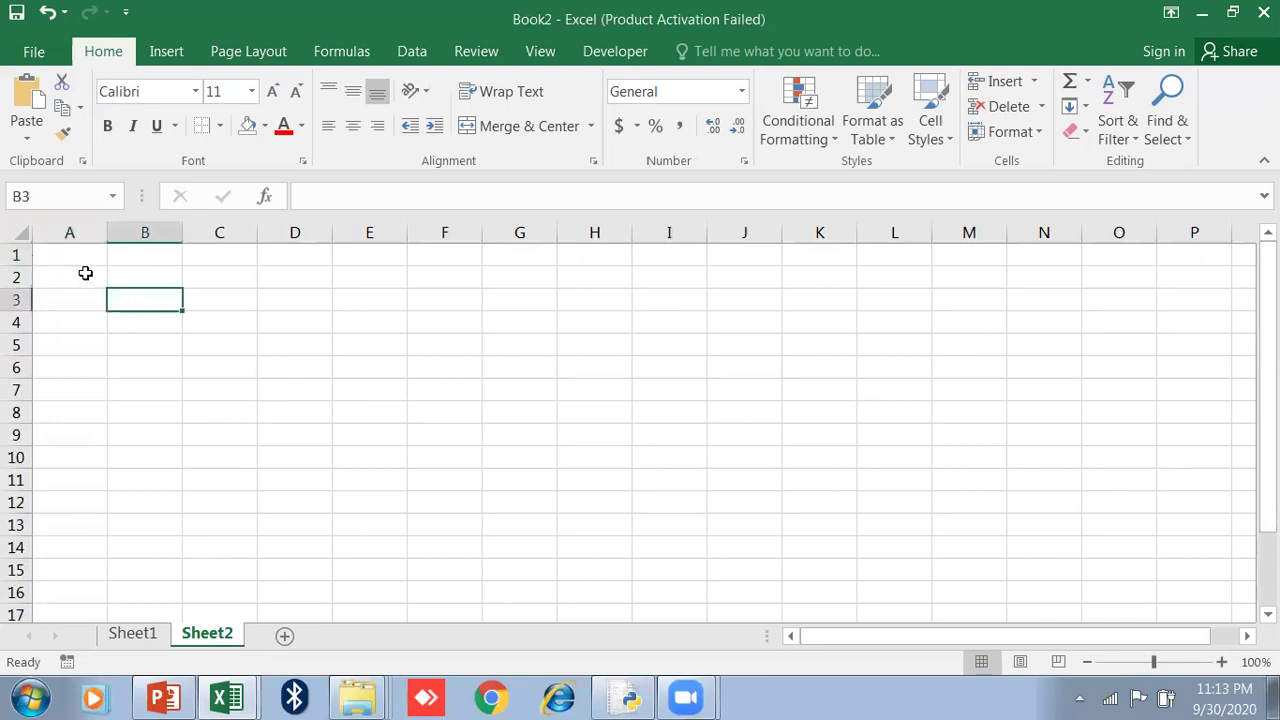
{"action": "left_click", "coordinate": [85, 272]}
{"action": "type", "text": "1"}
{"action": "key", "text": "Return"}
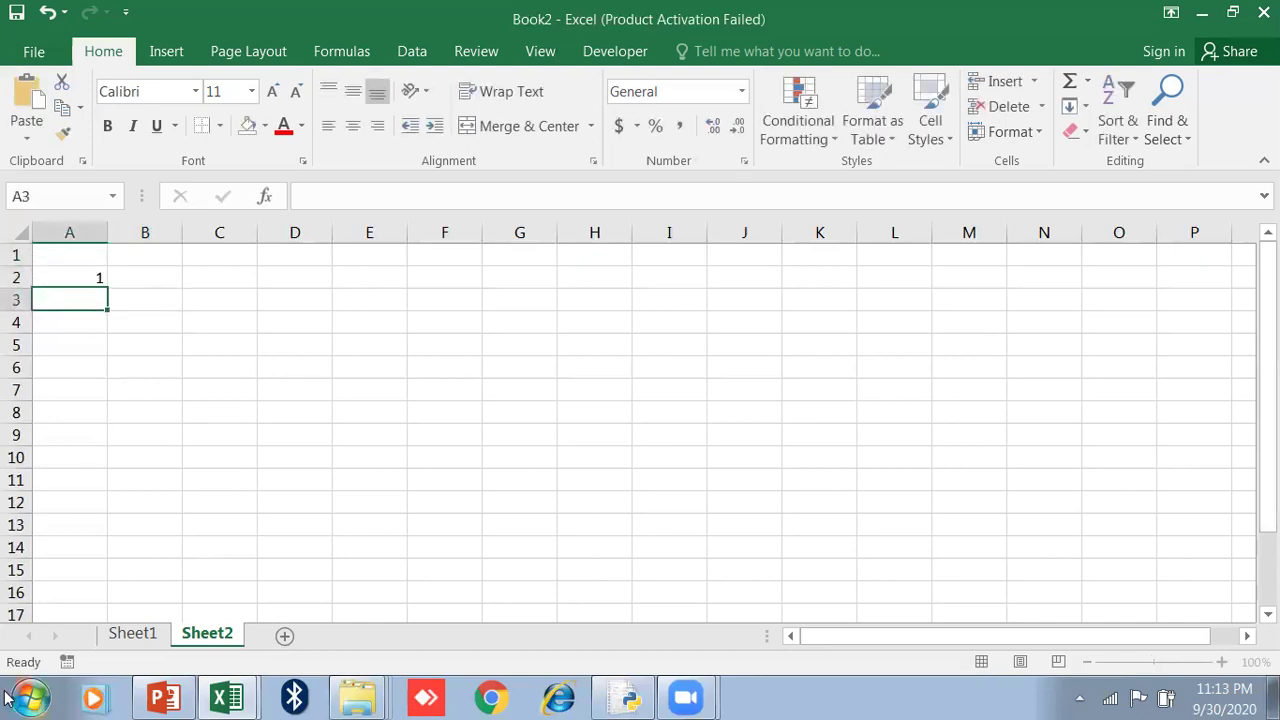
{"action": "type", "text": "2"}
{"action": "key", "text": "Return"}
{"action": "type", "text": "3"}
{"action": "key", "text": "Return"}
{"action": "type", "text": "4"}
{"action": "key", "text": "Return"}
{"action": "type", "text": "5"}
{"action": "key", "text": "Return"}
{"action": "type", "text": "6"}
{"action": "key", "text": "Return"}
{"action": "key", "text": "Up"}
{"action": "key", "text": "Up"}
{"action": "key", "text": "Down"}
{"action": "key", "text": "Down"}
{"action": "key", "text": "Down"}
{"action": "key", "text": "Up"}
{"action": "type", "text": "7"}
{"action": "key", "text": "Return"}
- Select the numbers in cells A2 through A8
{"action": "key", "text": "Up"}
{"action": "key", "text": "Up"}
{"action": "key", "text": "Up"}
{"action": "key", "text": "Up"}
{"action": "key", "text": "Up"}
{"action": "key", "text": "Up"}
{"action": "key", "text": "shift+Down"}
{"action": "key", "text": "shift+Down"}
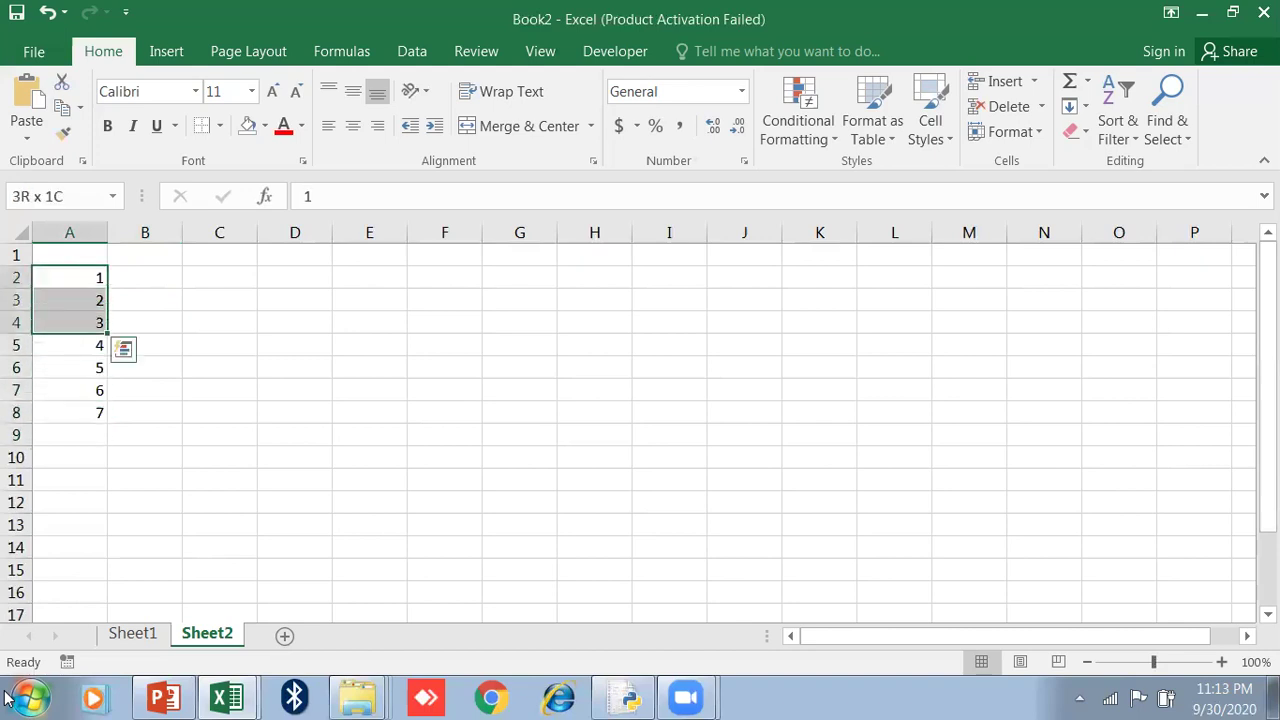
{"action": "key", "text": "shift+Down"}
{"action": "key", "text": "shift+Down"}
{"action": "key", "text": "shift+Down"}
{"action": "key", "text": "shift+Down"}
- Enter four student first names down column B in cells B2 through B5
{"action": "key", "text": "Right"}
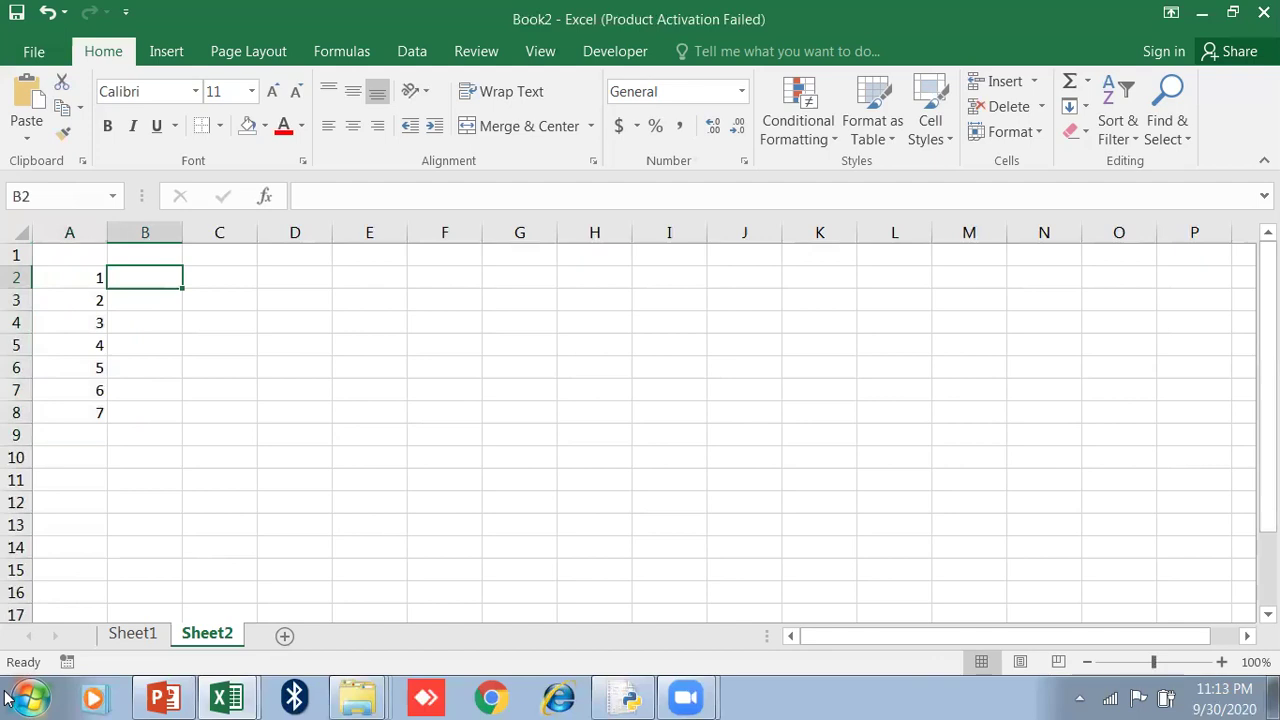
{"action": "type", "text": "Saloni"}
{"action": "key", "text": "Return"}
{"action": "type", "text": "Aayush"}
{"action": "key", "text": "Return"}
{"action": "type", "text": "Palak"}
{"action": "key", "text": "Return"}
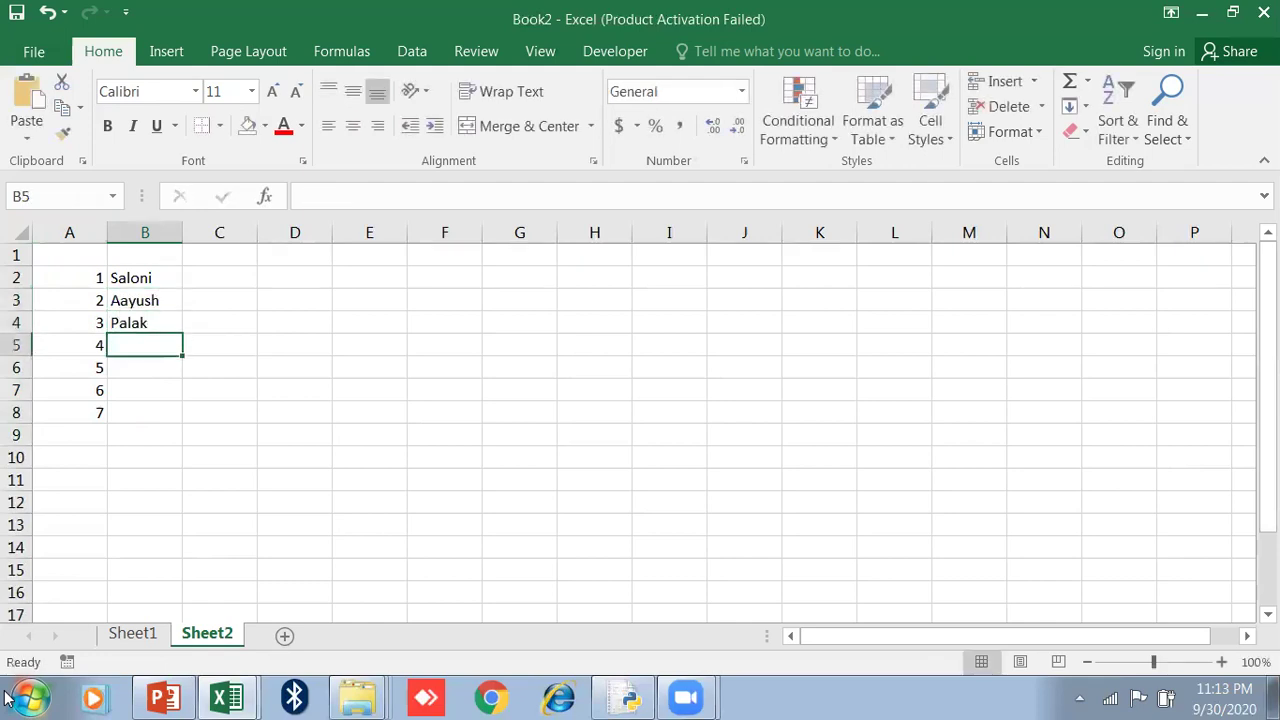
{"action": "type", "text": "Megha"}
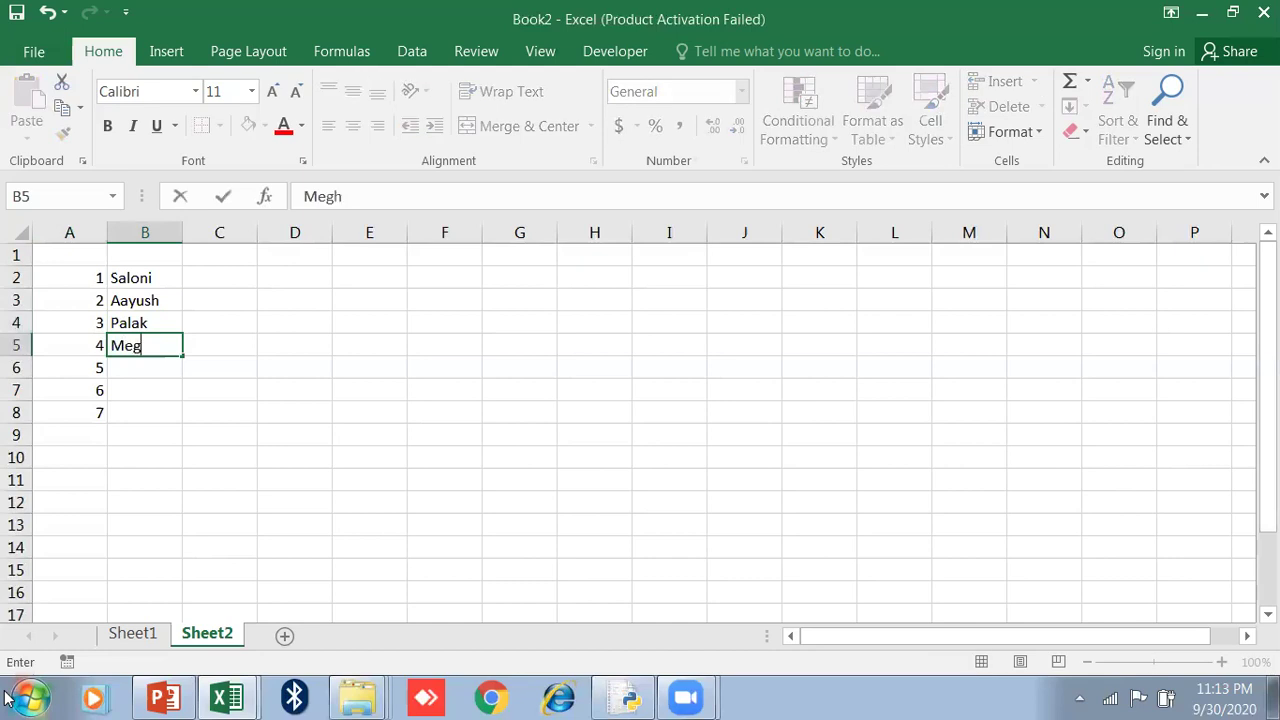
{"action": "key", "text": "Return"}
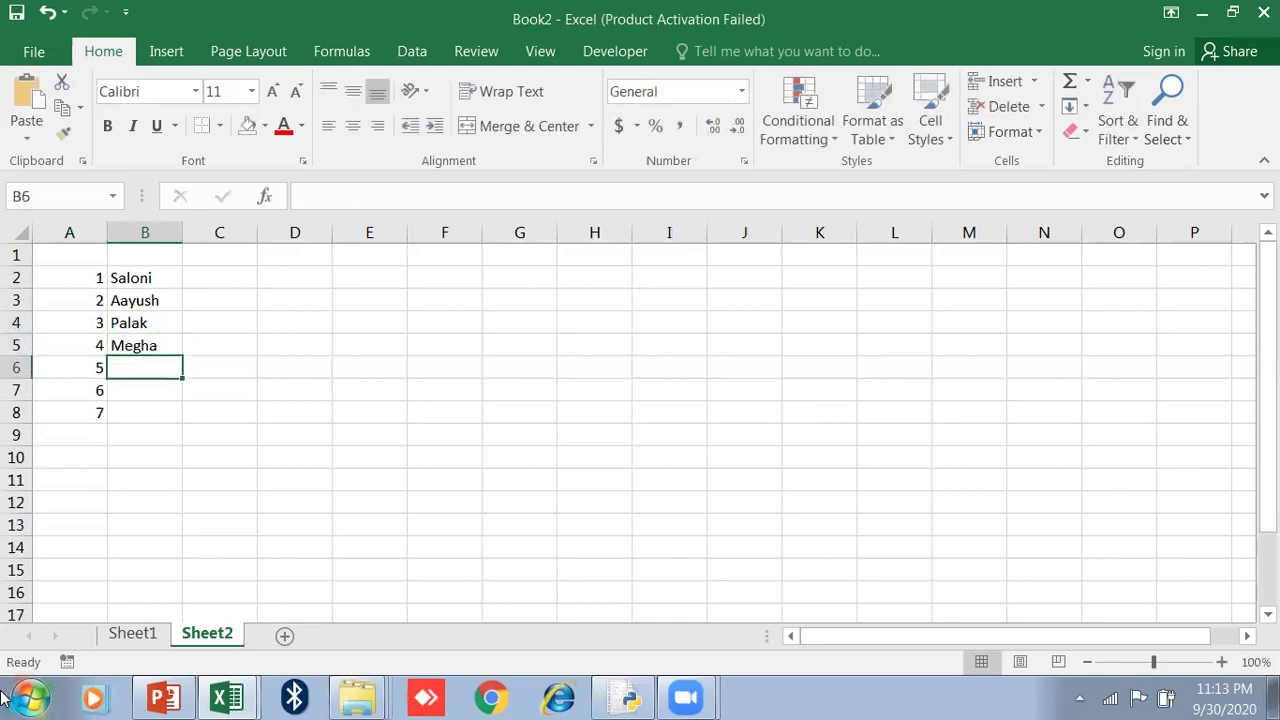
- Widen column B slightly and highlight the number and name ranges in rows 2 to 8
{"action": "left_click_drag", "start_coordinate": [142, 280], "coordinate": [163, 354]}
{"action": "left_click_drag", "start_coordinate": [182, 232], "coordinate": [218, 234]}
{"action": "left_click_drag", "start_coordinate": [150, 272], "coordinate": [157, 418]}
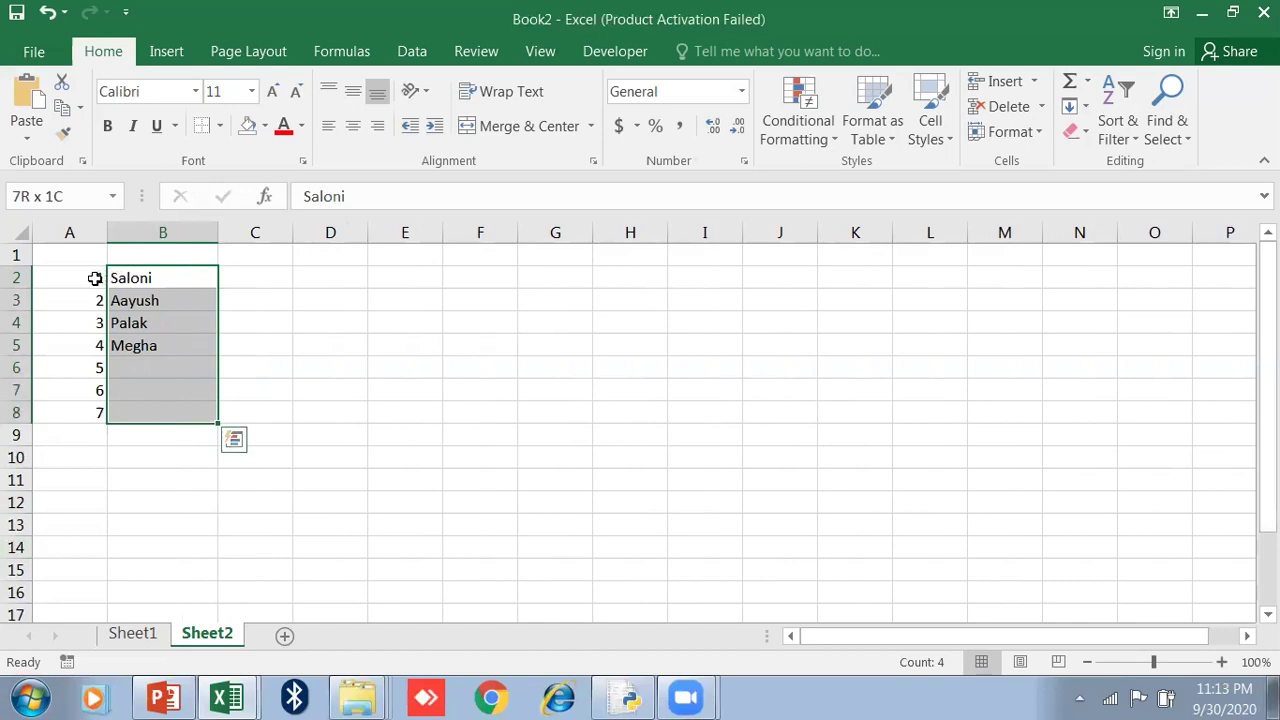
{"action": "left_click_drag", "start_coordinate": [91, 277], "coordinate": [94, 414]}
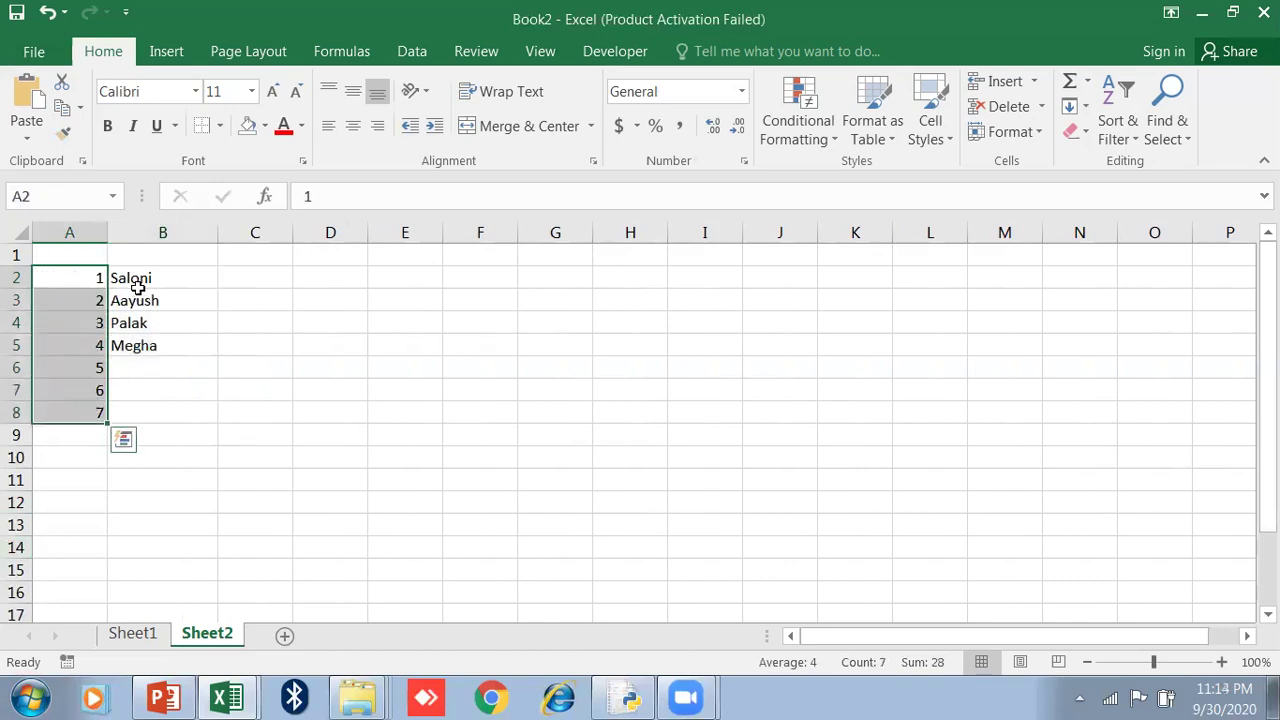
{"action": "left_click_drag", "start_coordinate": [131, 277], "coordinate": [148, 413]}
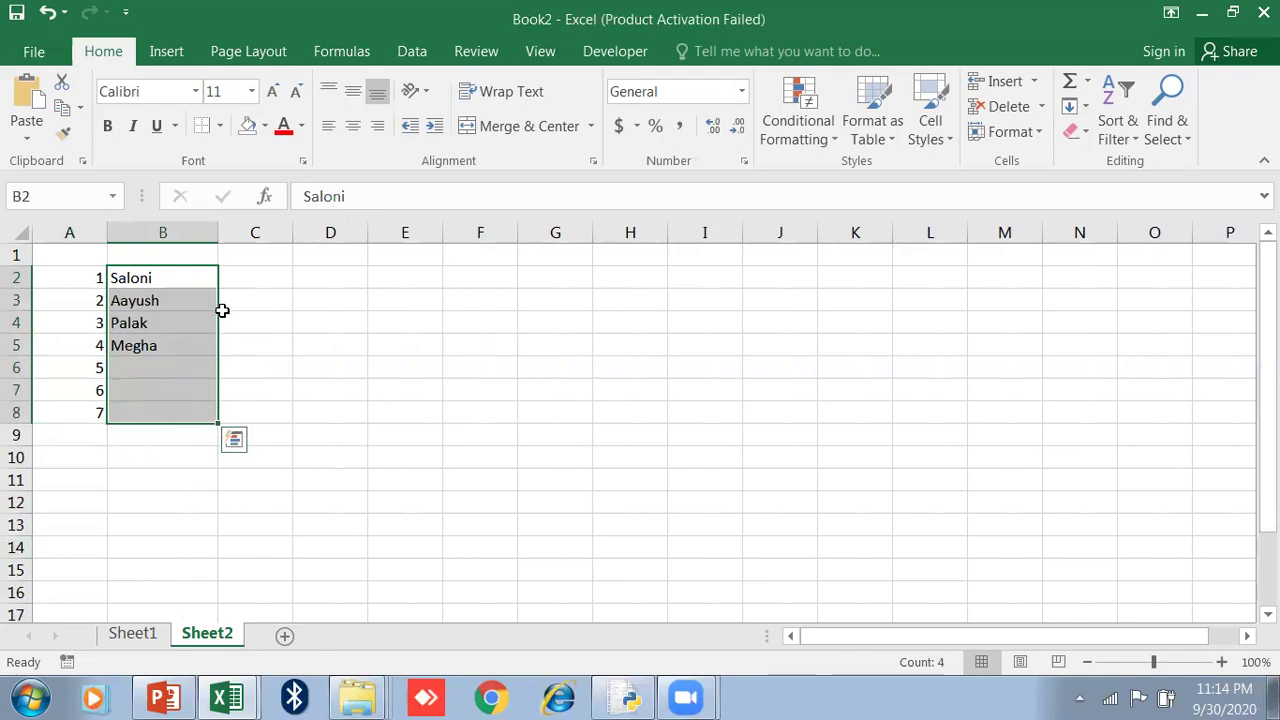
{"action": "left_click", "coordinate": [241, 280]}
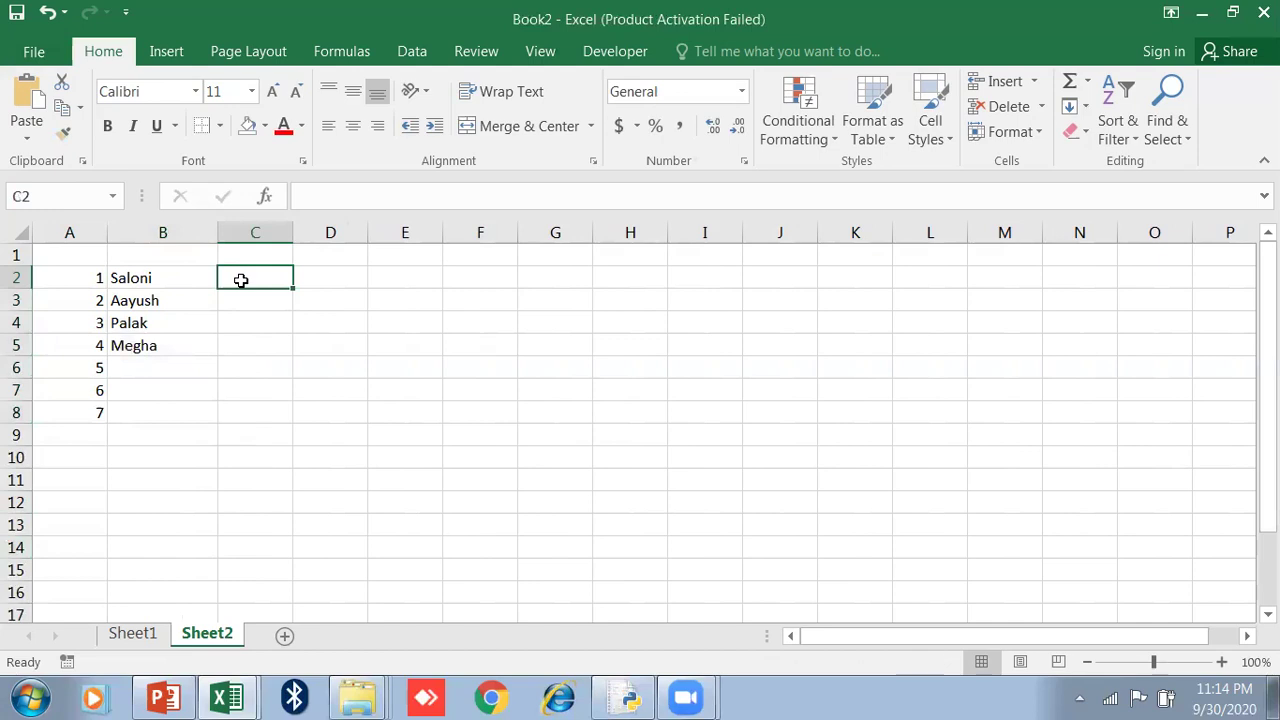
- Enter the headings Roll No in A1 and Name in B1
{"action": "left_click", "coordinate": [88, 254]}
{"action": "type", "text": "Roll No"}
{"action": "key", "text": "Tab"}
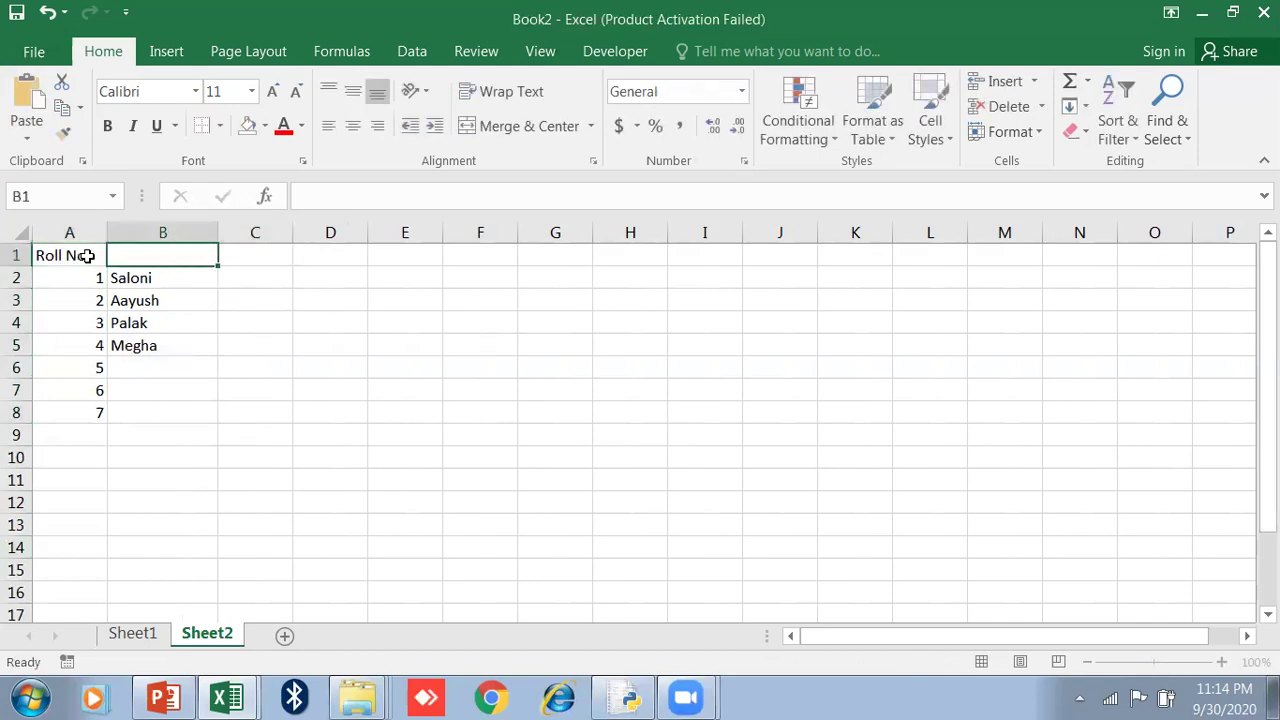
{"action": "type", "text": "Name"}
{"action": "key", "text": "Tab"}
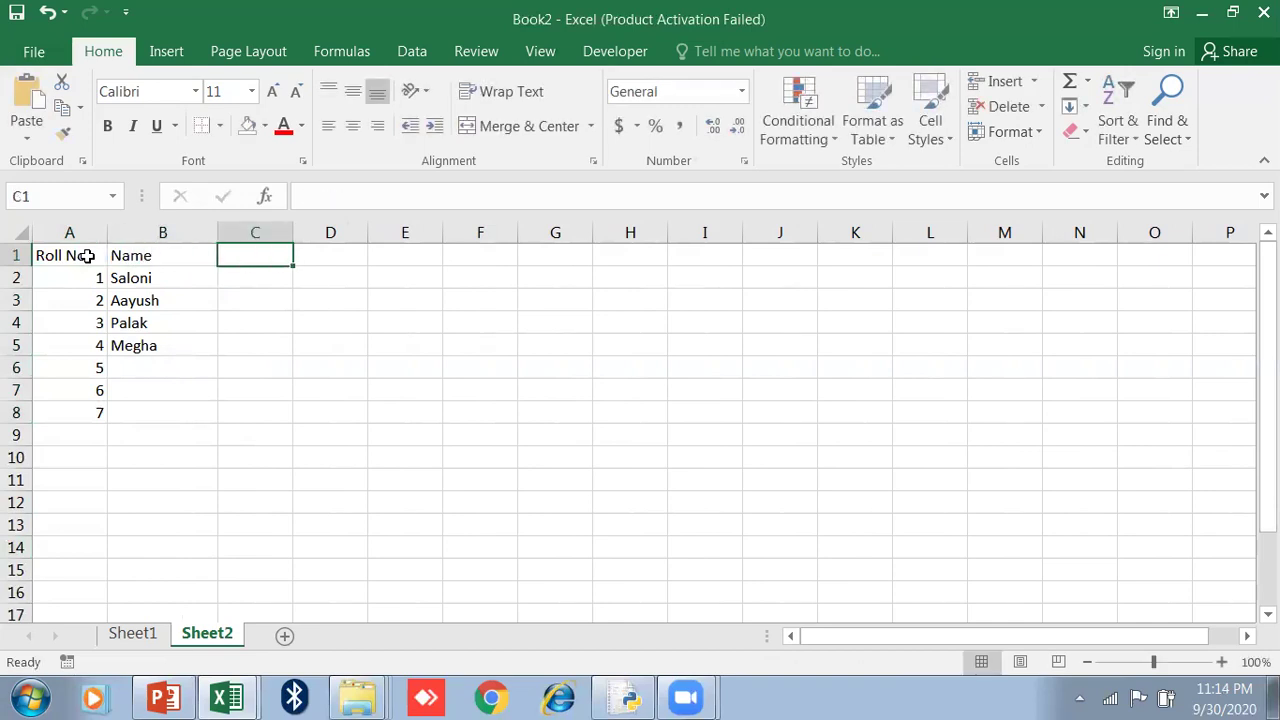
- Enter the subject headings English, Maths, Science, Hindi and Social Science in cells C1 through G1
{"action": "type", "text": "Englis"}
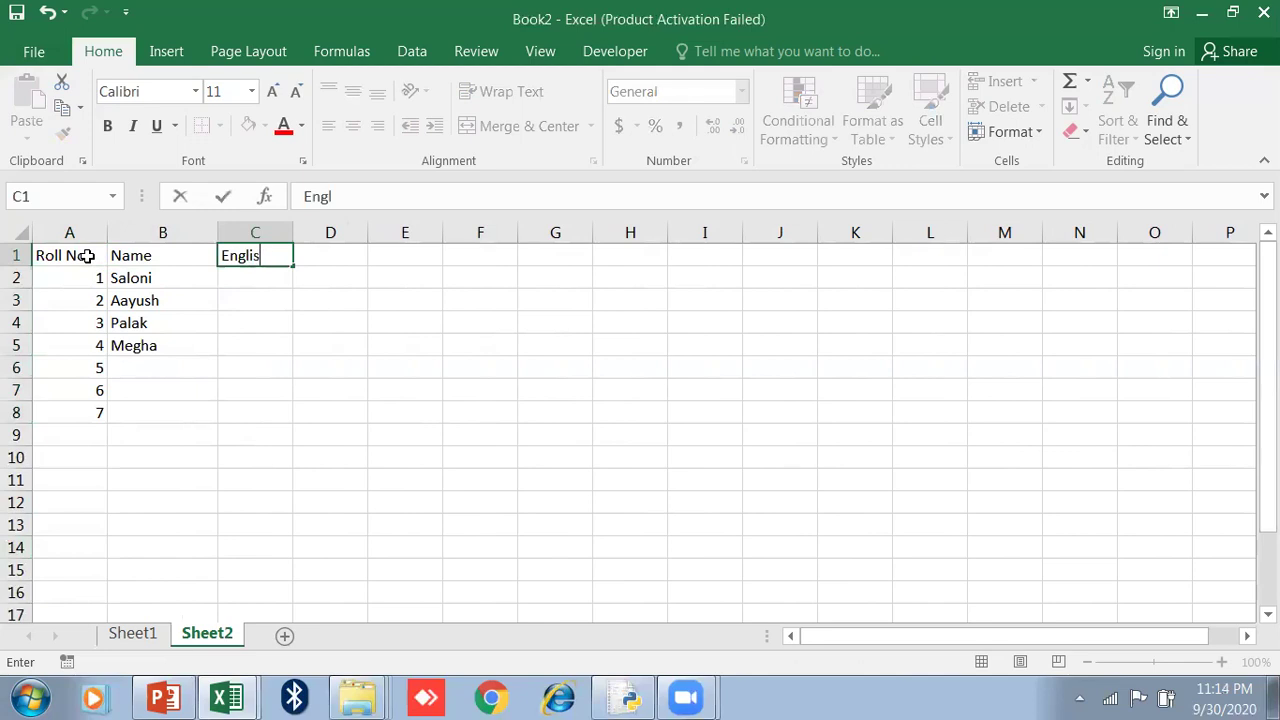
{"action": "type", "text": "h"}
{"action": "key", "text": "Tab"}
{"action": "type", "text": "Maths"}
{"action": "key", "text": "Tab"}
{"action": "type", "text": "Science"}
{"action": "key", "text": "Tab"}
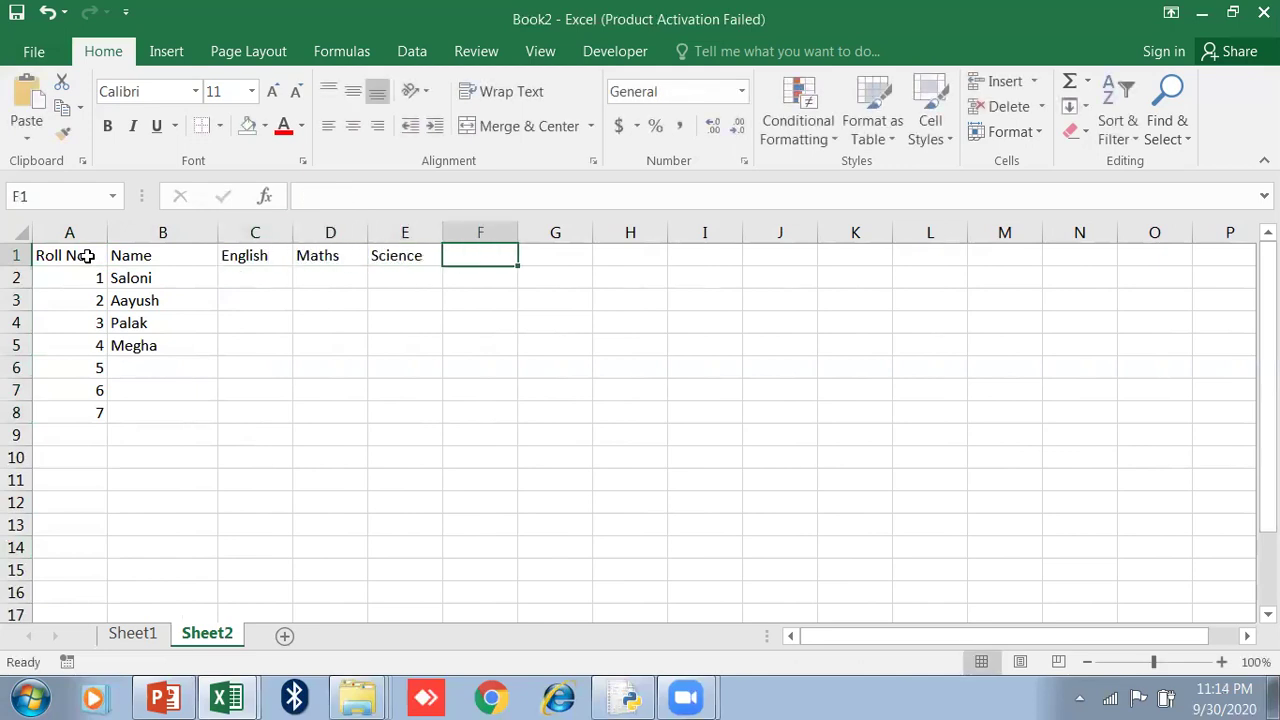
{"action": "type", "text": "Hindi"}
{"action": "key", "text": "Tab"}
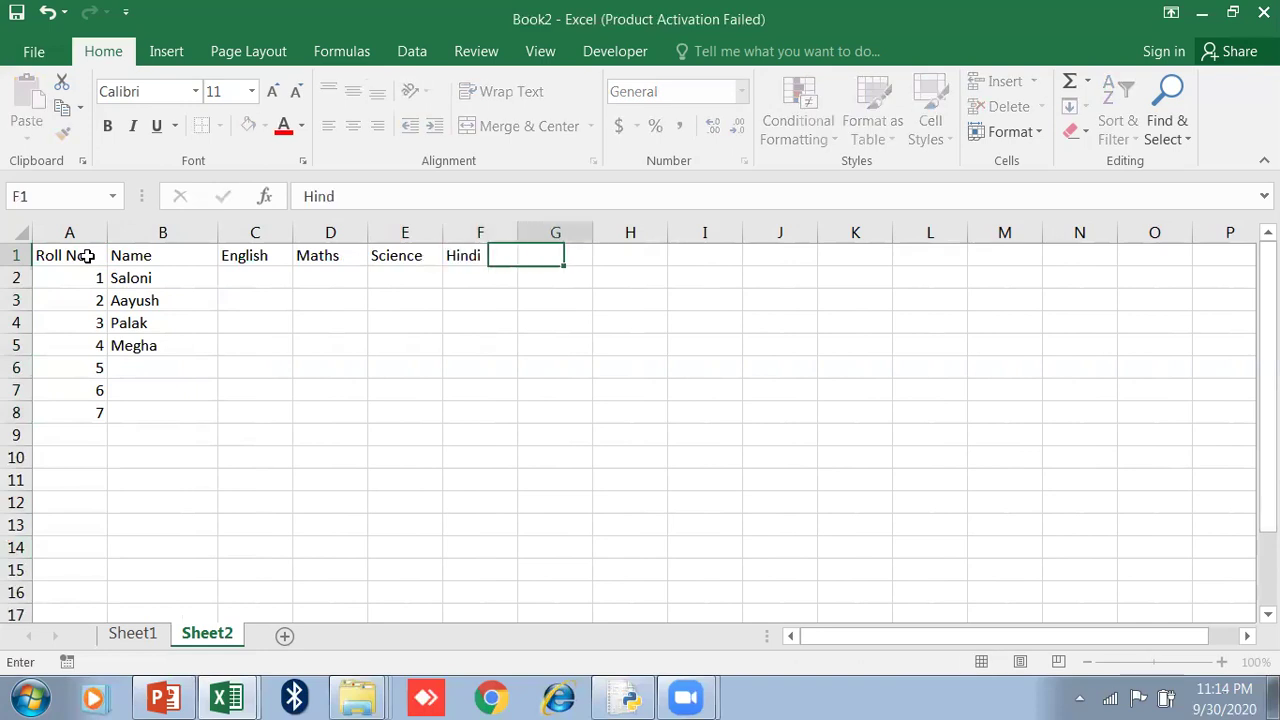
{"action": "type", "text": "Socia"}
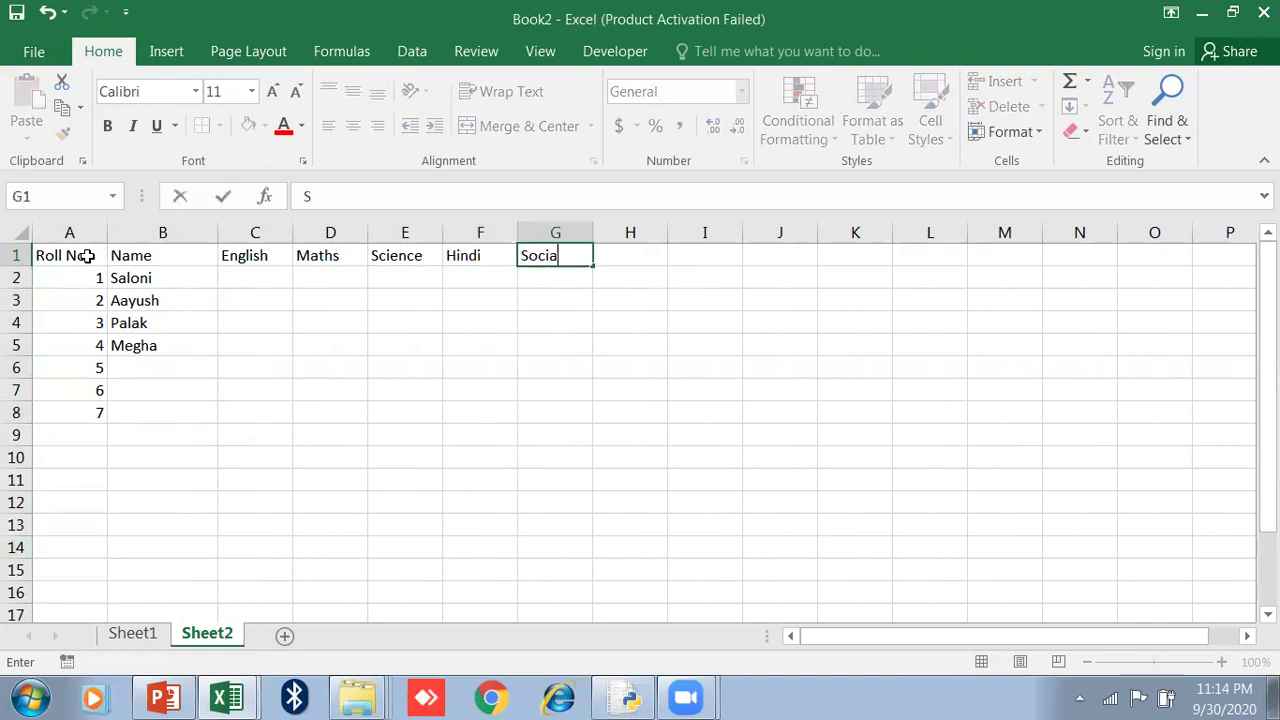
{"action": "type", "text": "l Science"}
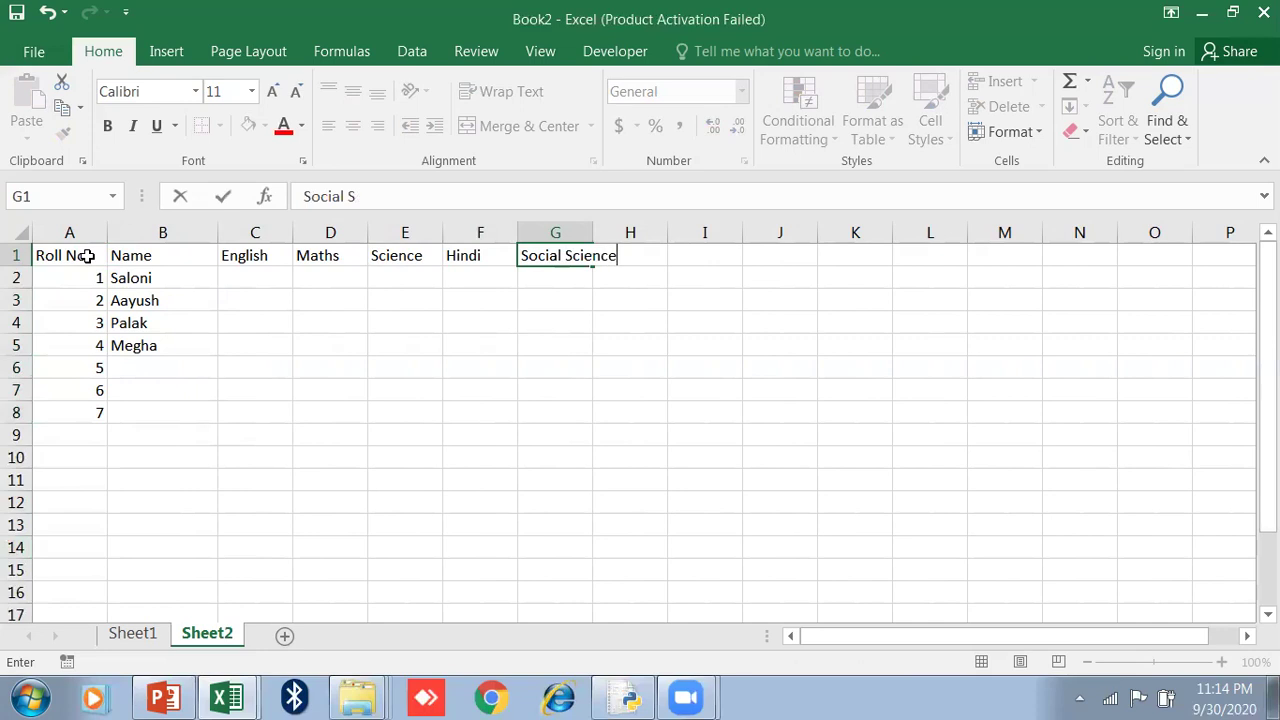
{"action": "left_click", "coordinate": [429, 365]}
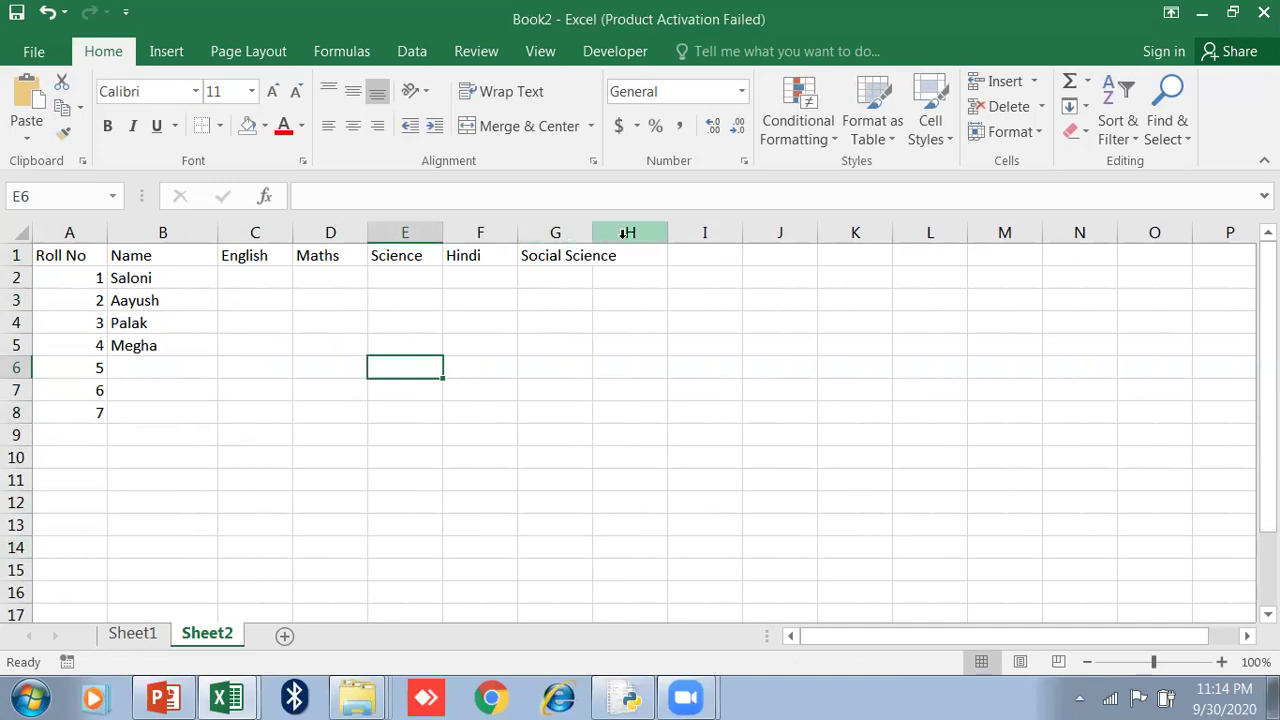
- Narrow column G slightly and wrap the Social Science heading in G1 onto two lines
{"action": "left_click", "coordinate": [578, 255]}
{"action": "mouse_move", "coordinate": [590, 232]}
{"action": "left_mouse_down"}
{"action": "mouse_move", "coordinate": [619, 232]}
{"action": "mouse_move", "coordinate": [585, 232]}
{"action": "left_mouse_up"}
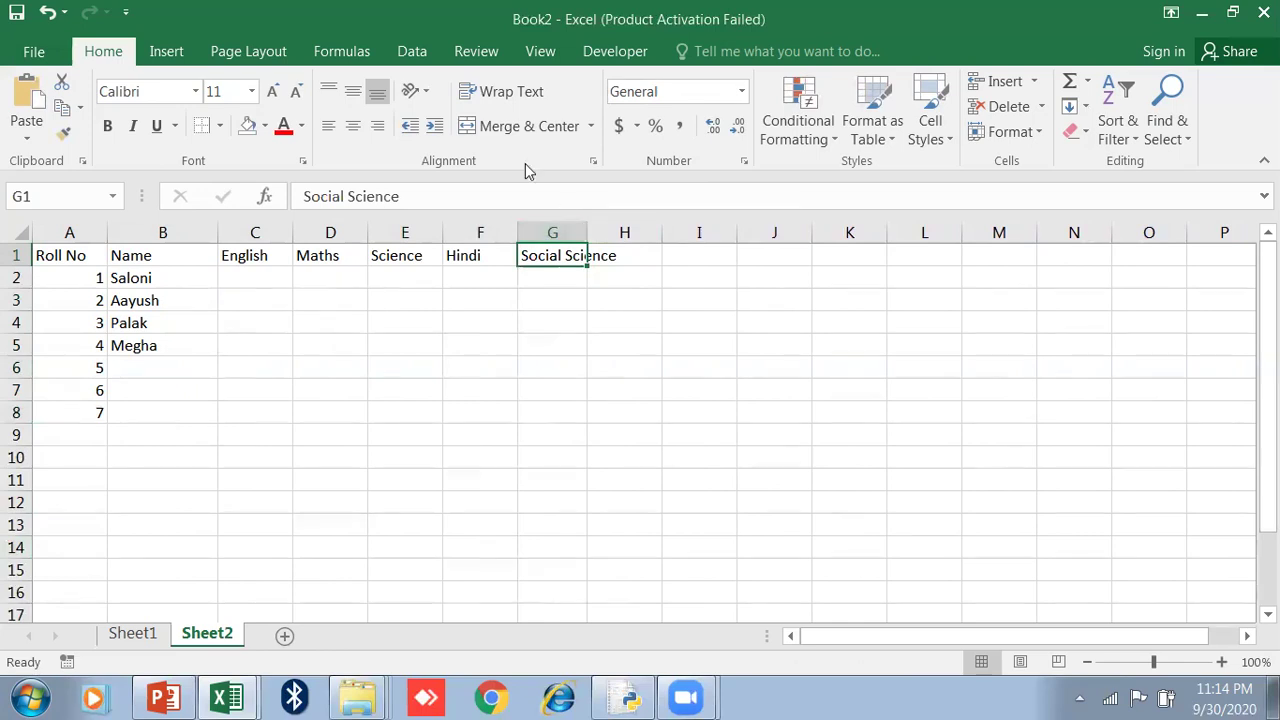
{"action": "left_click", "coordinate": [507, 95]}
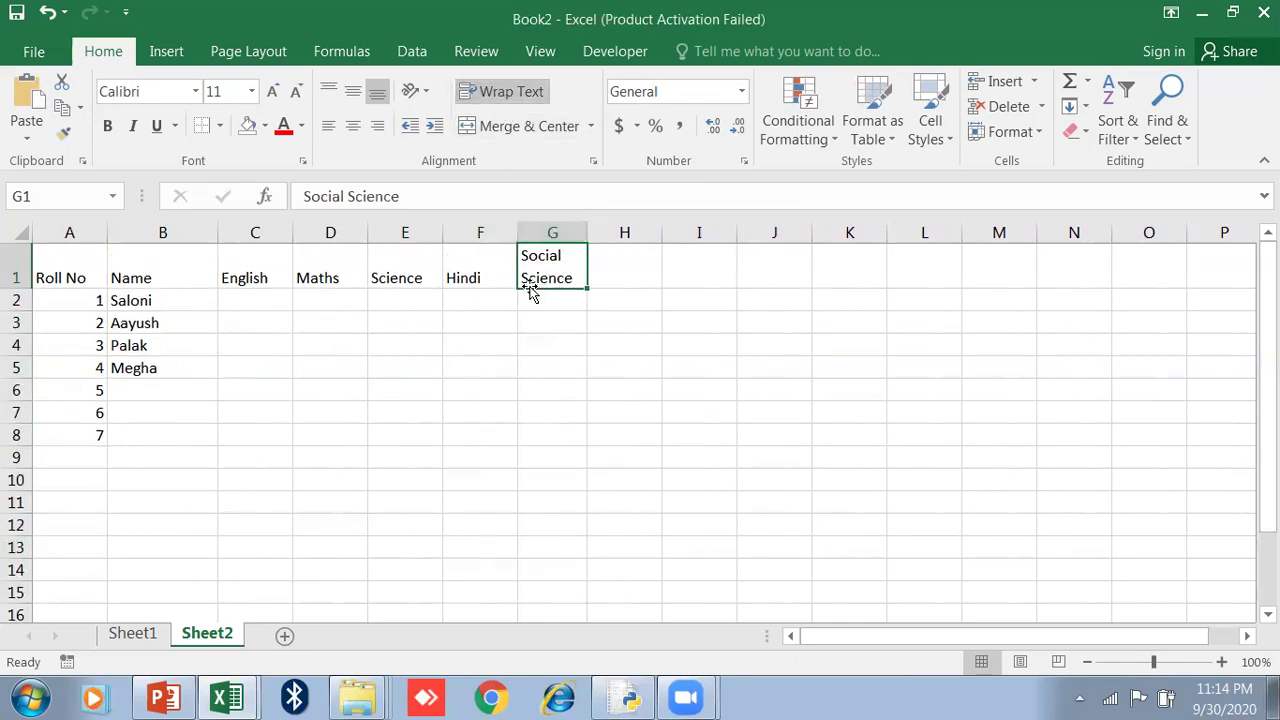
- Add the headings Total in H1 and Percentage in I1, and widen column I to fit its heading
{"action": "left_click", "coordinate": [637, 255]}
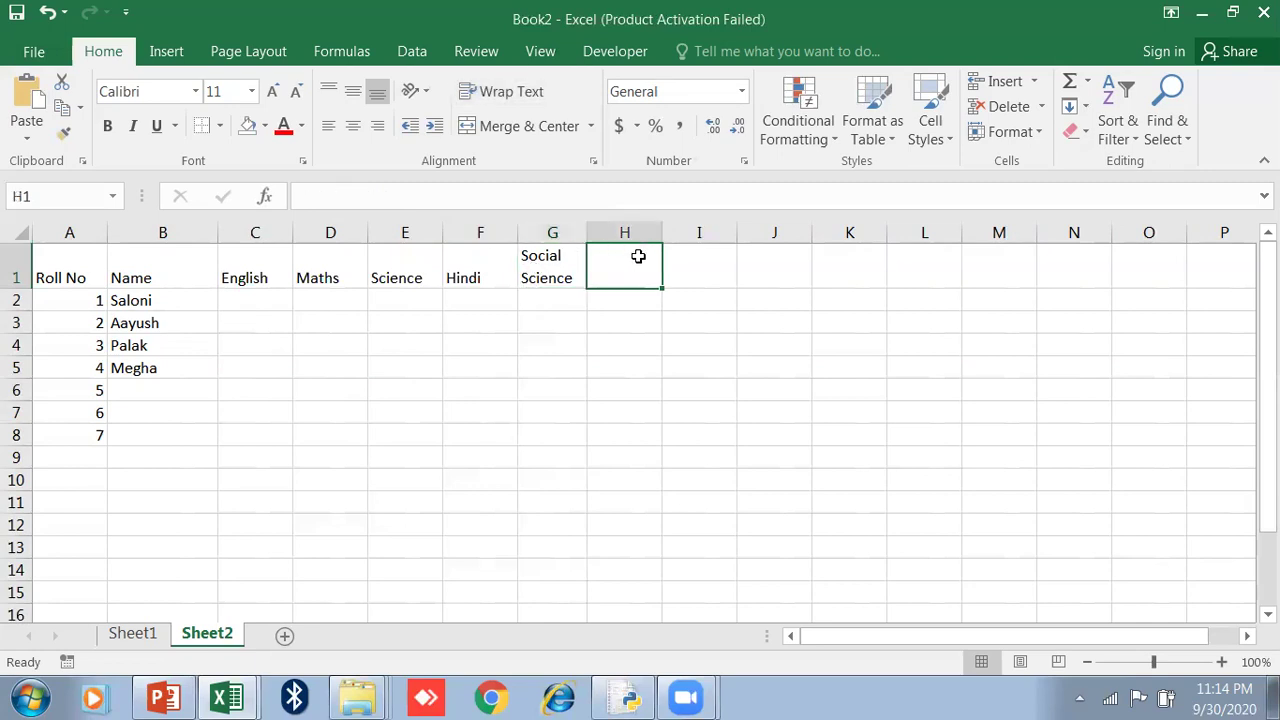
{"action": "type", "text": "Total"}
{"action": "key", "text": "Tab"}
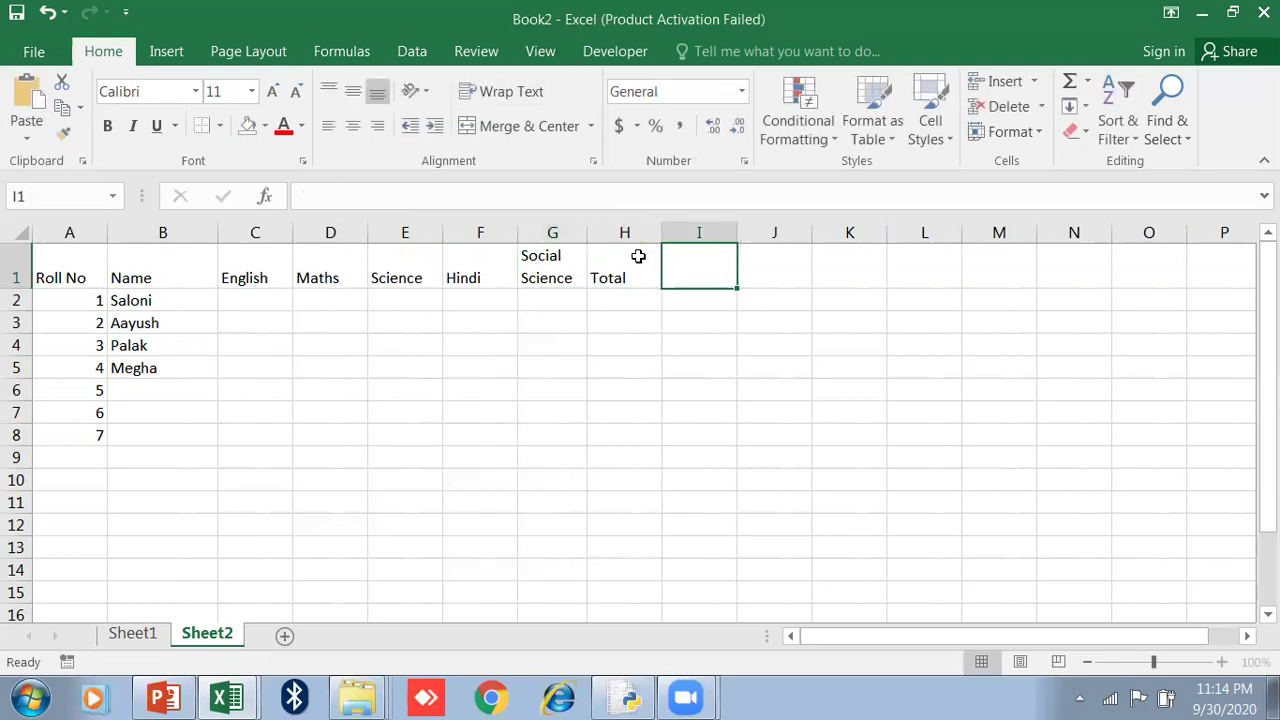
{"action": "type", "text": "Percentage"}
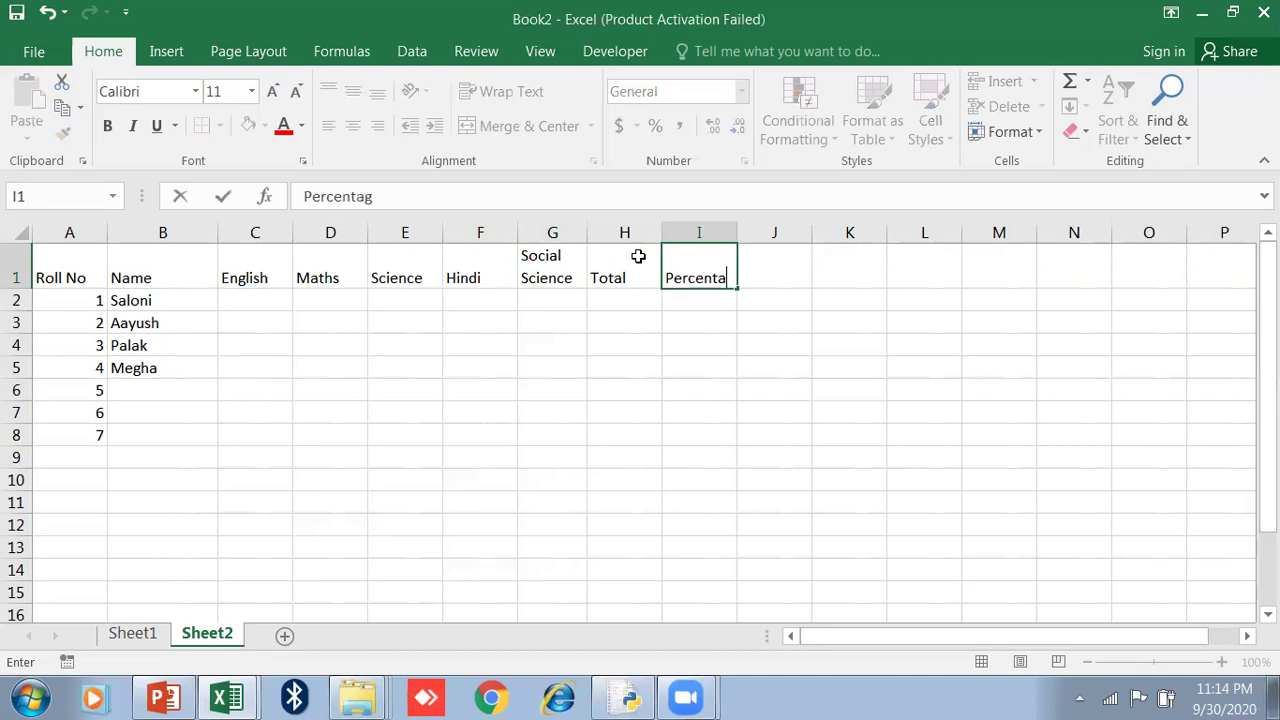
{"action": "key", "text": "Return"}
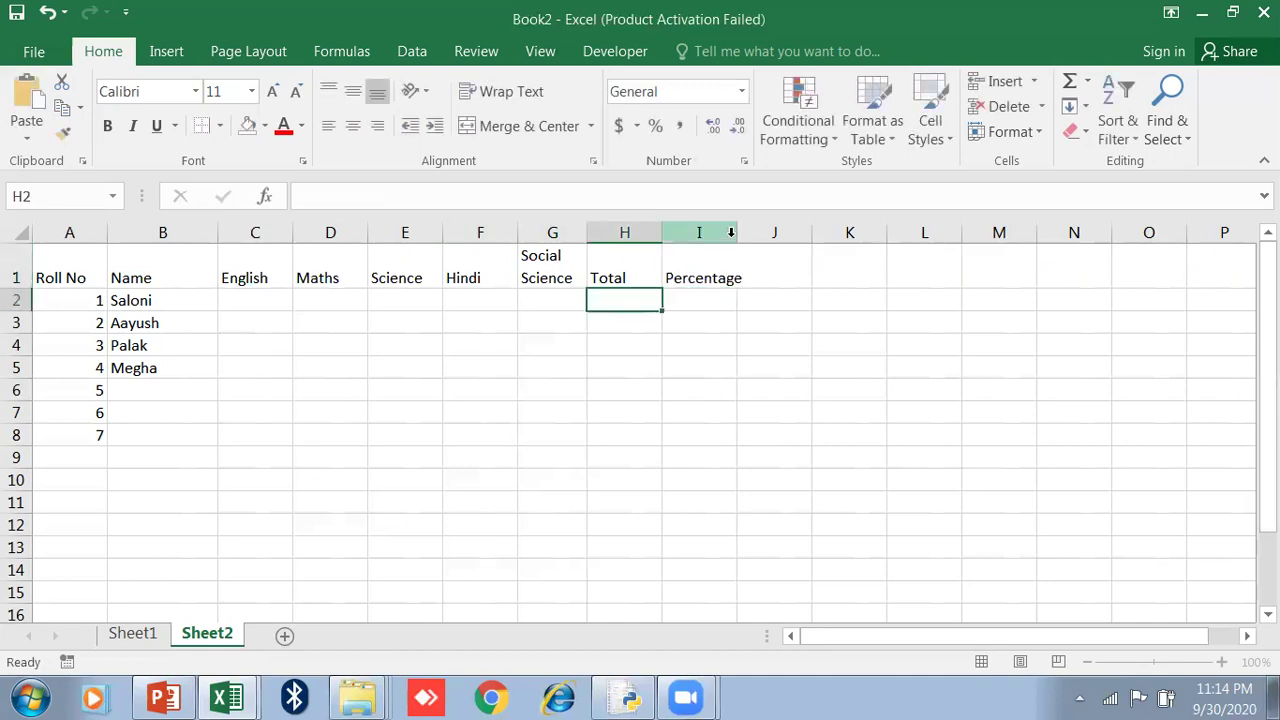
{"action": "left_click_drag", "start_coordinate": [735, 233], "coordinate": [744, 233]}
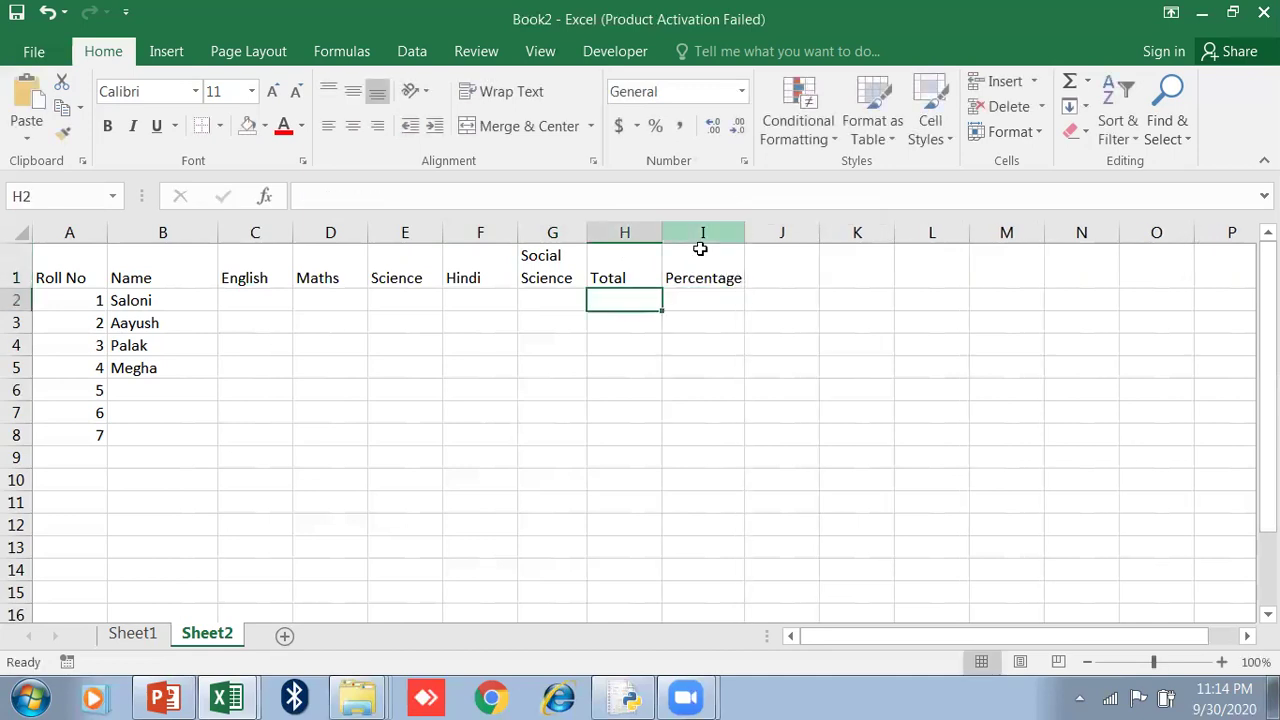
- Enter the English mark 90 as text with a leading apostrophe in C2 and check the cell's error warning
{"action": "left_click", "coordinate": [248, 305]}
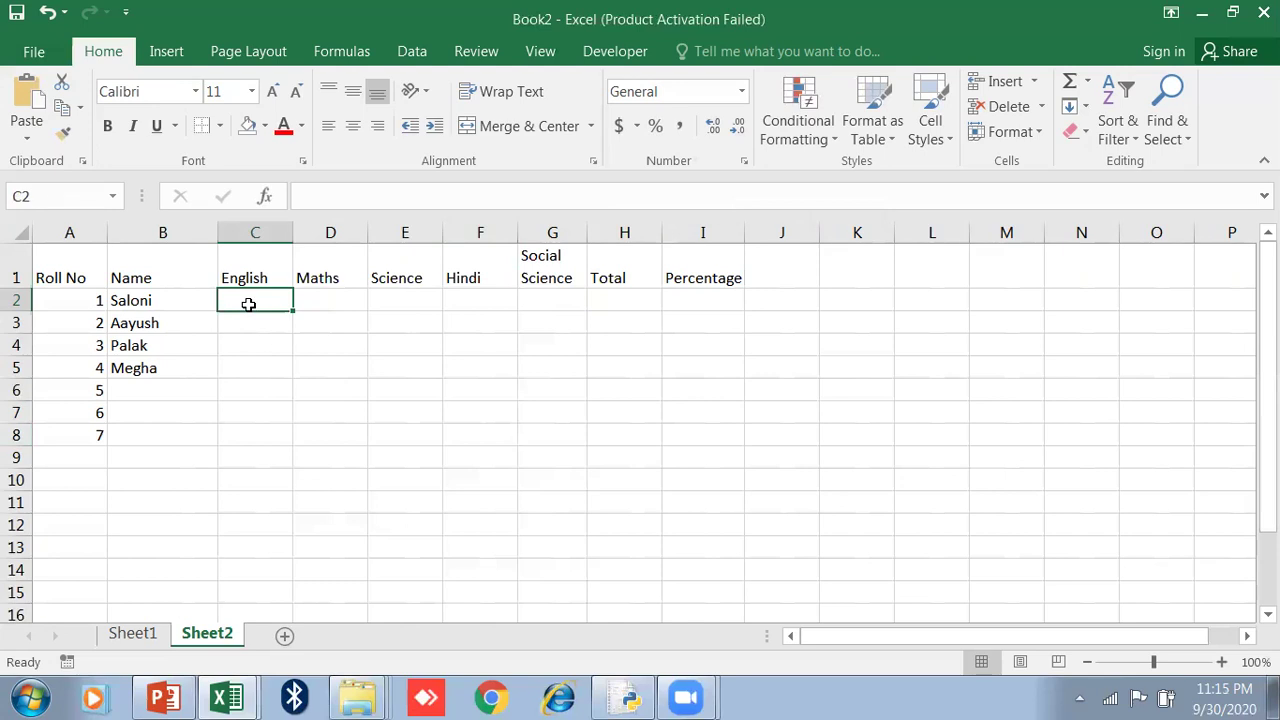
{"action": "type", "text": "'90"}
{"action": "key", "text": "Return"}
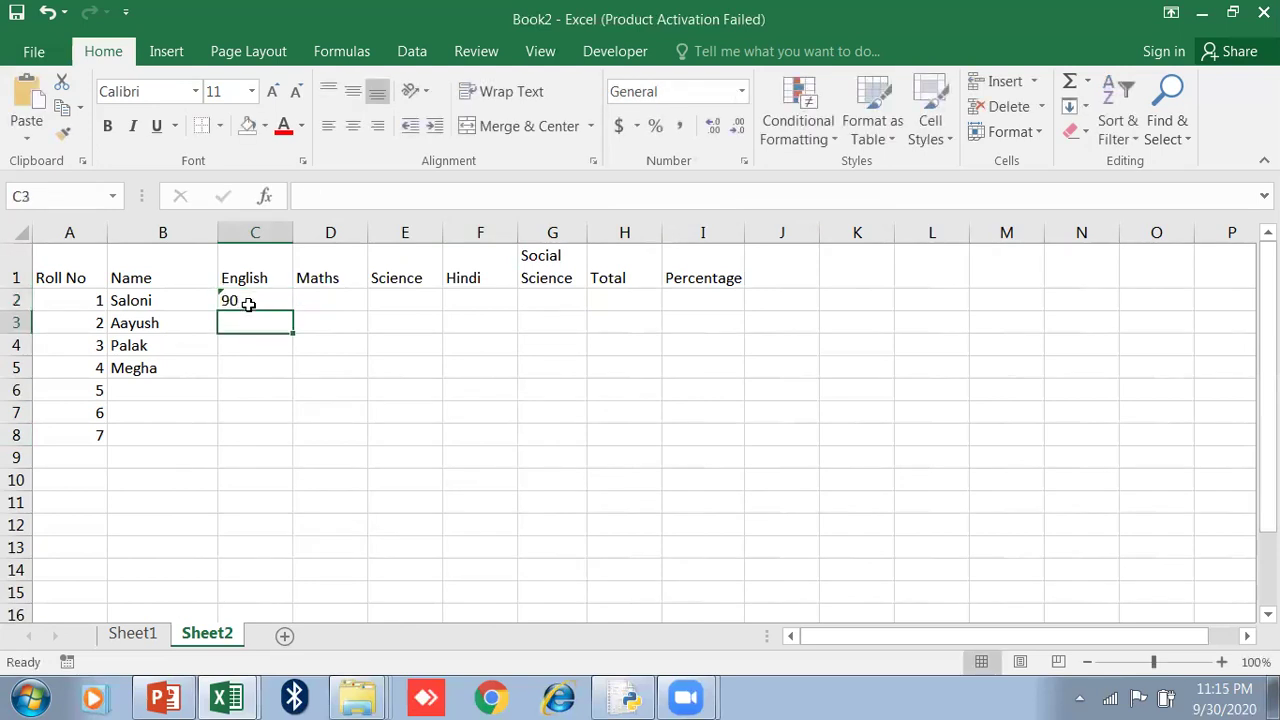
{"action": "left_click", "coordinate": [226, 297]}
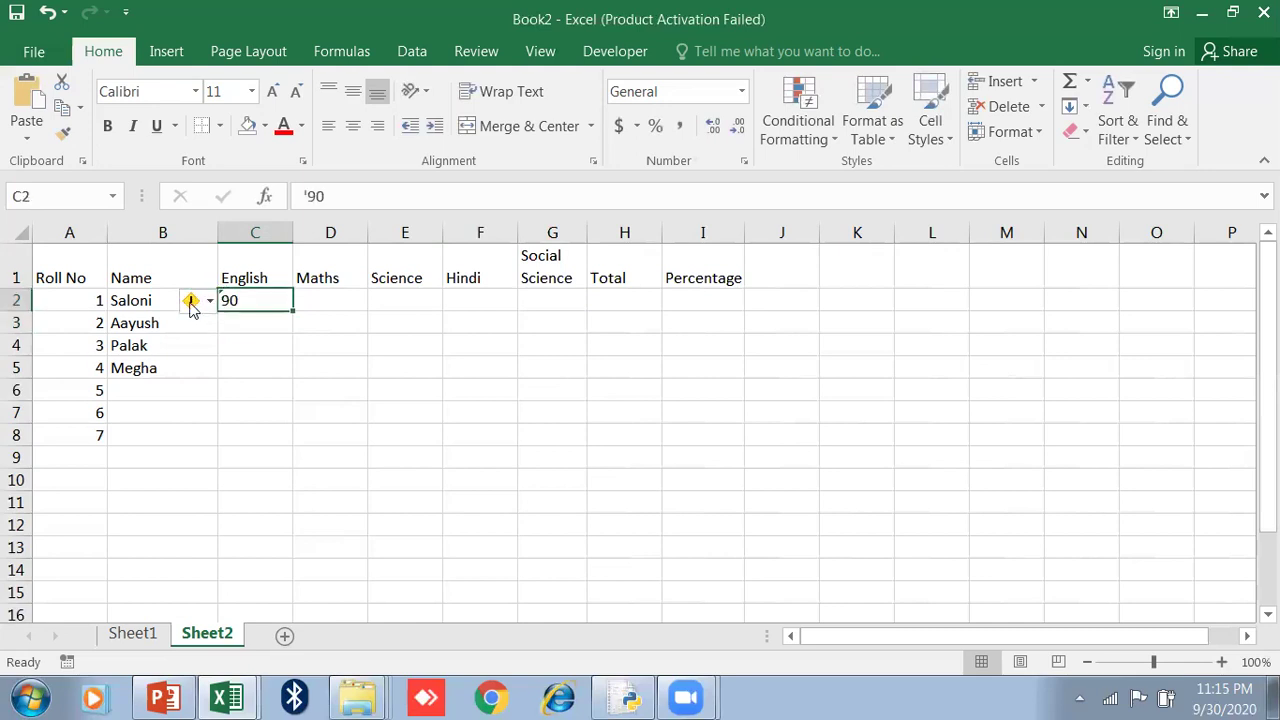
{"action": "mouse_move", "coordinate": [192, 306]}
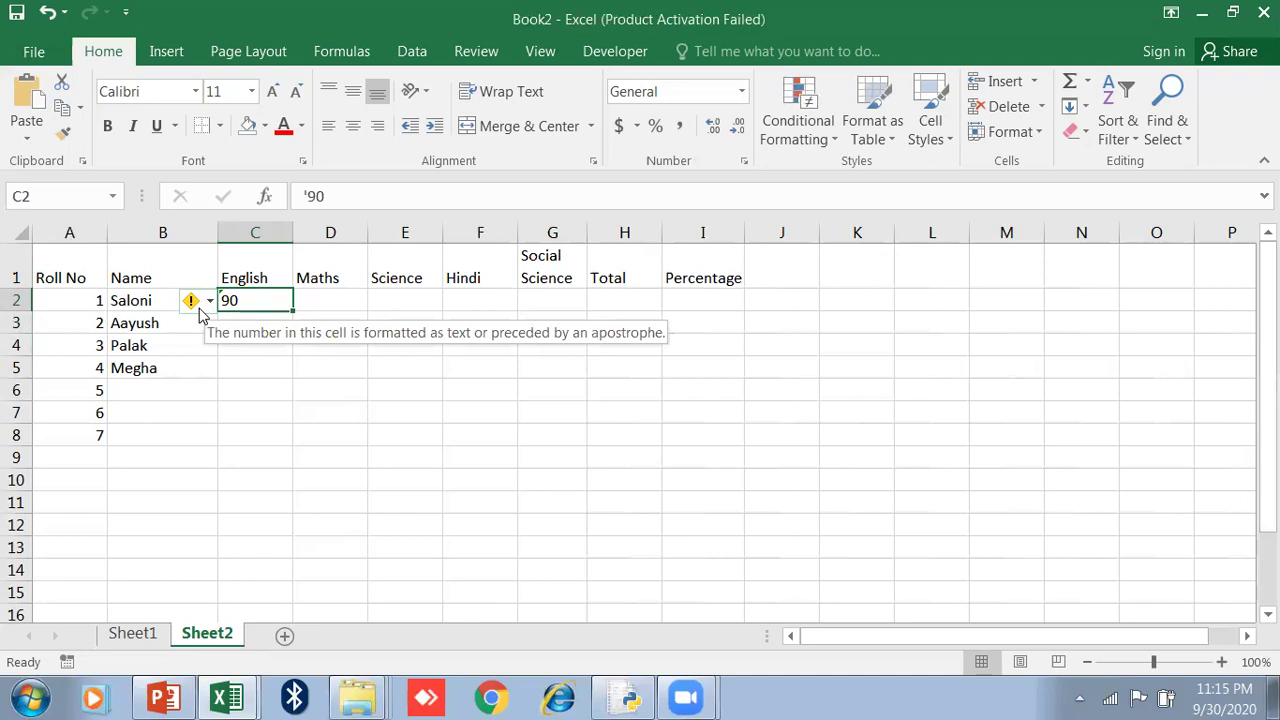
{"action": "left_click", "coordinate": [243, 322]}
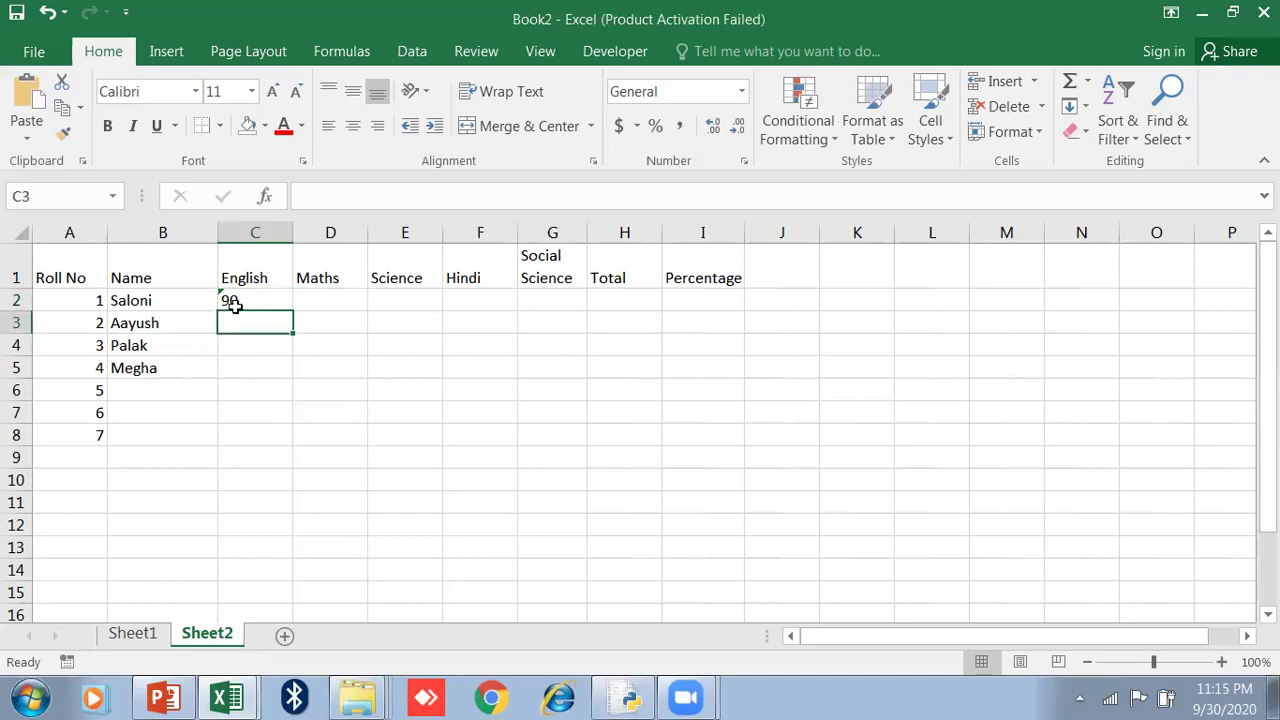
{"action": "left_click", "coordinate": [234, 306]}
{"action": "left_click", "coordinate": [231, 322]}
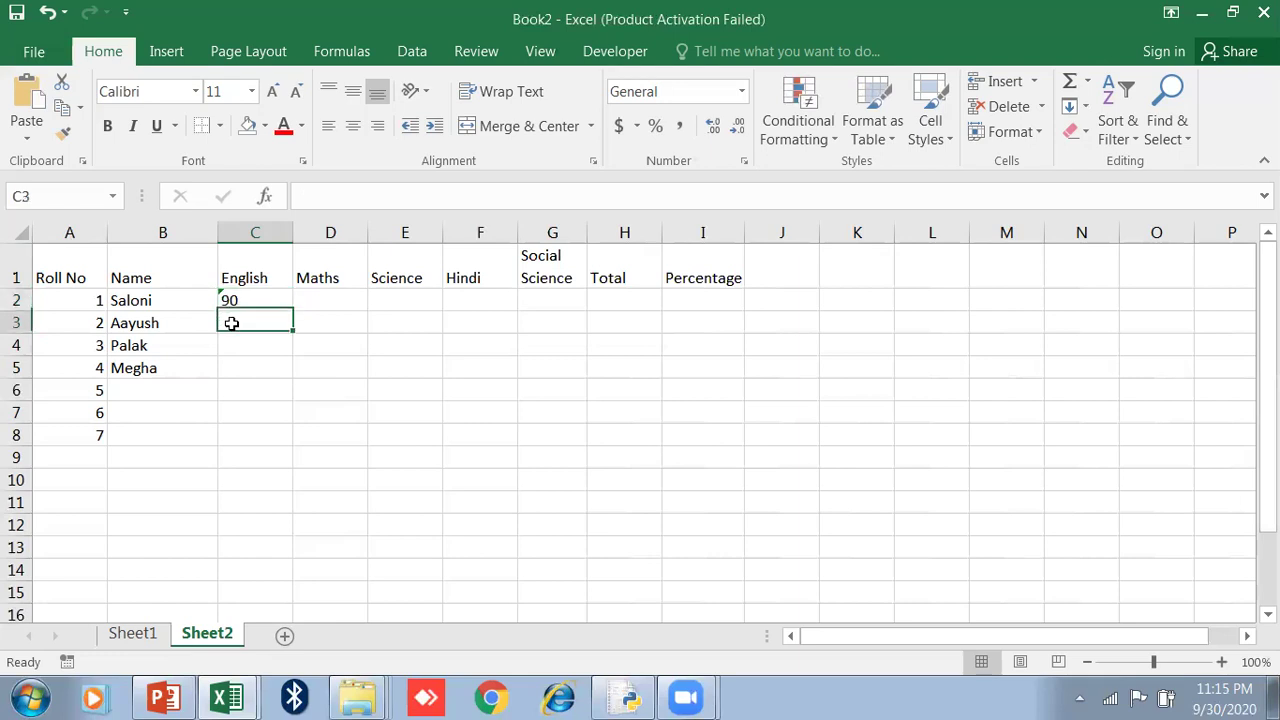
{"action": "type", "text": "'"}
{"action": "type", "text": "90"}
{"action": "key", "text": "BackSpace"}
{"action": "key", "text": "BackSpace"}
- Enter the first student's Maths, Science, Hindi and Social Science marks as text with leading apostrophes: 98, 87, 76 and 56 in D2 through G2
{"action": "left_click", "coordinate": [305, 300]}
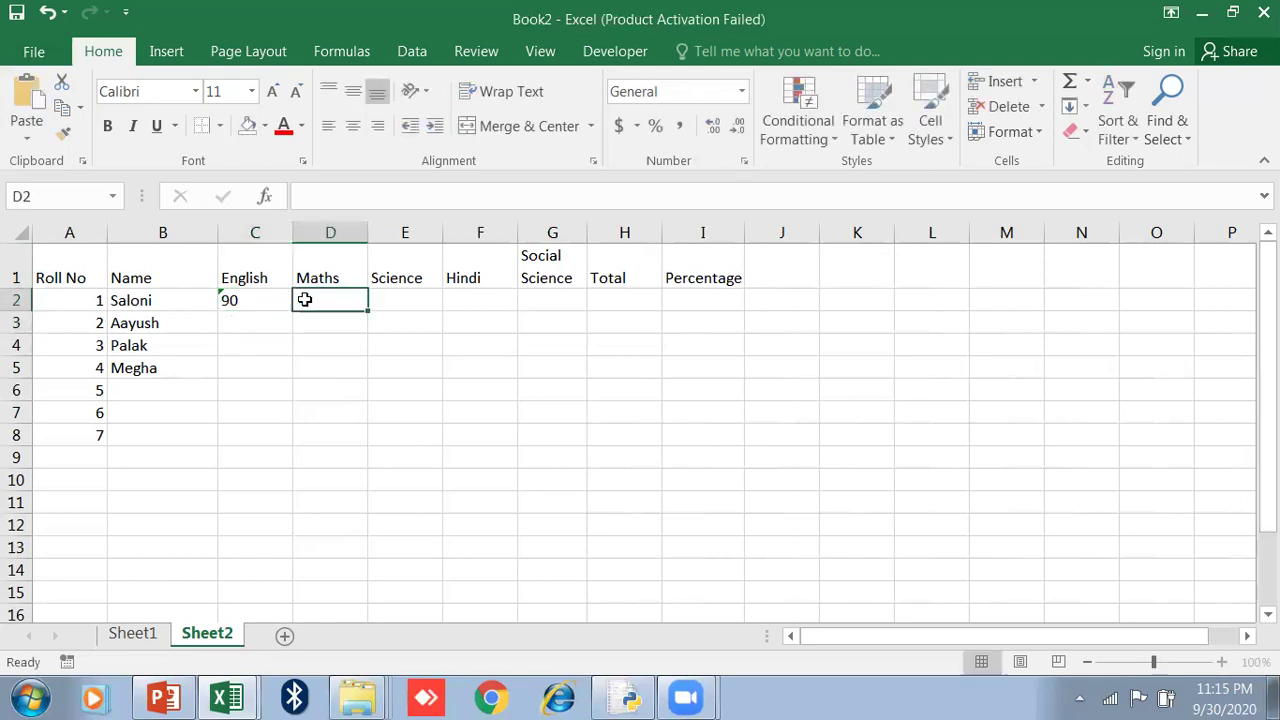
{"action": "type", "text": "'98"}
{"action": "key", "text": "Tab"}
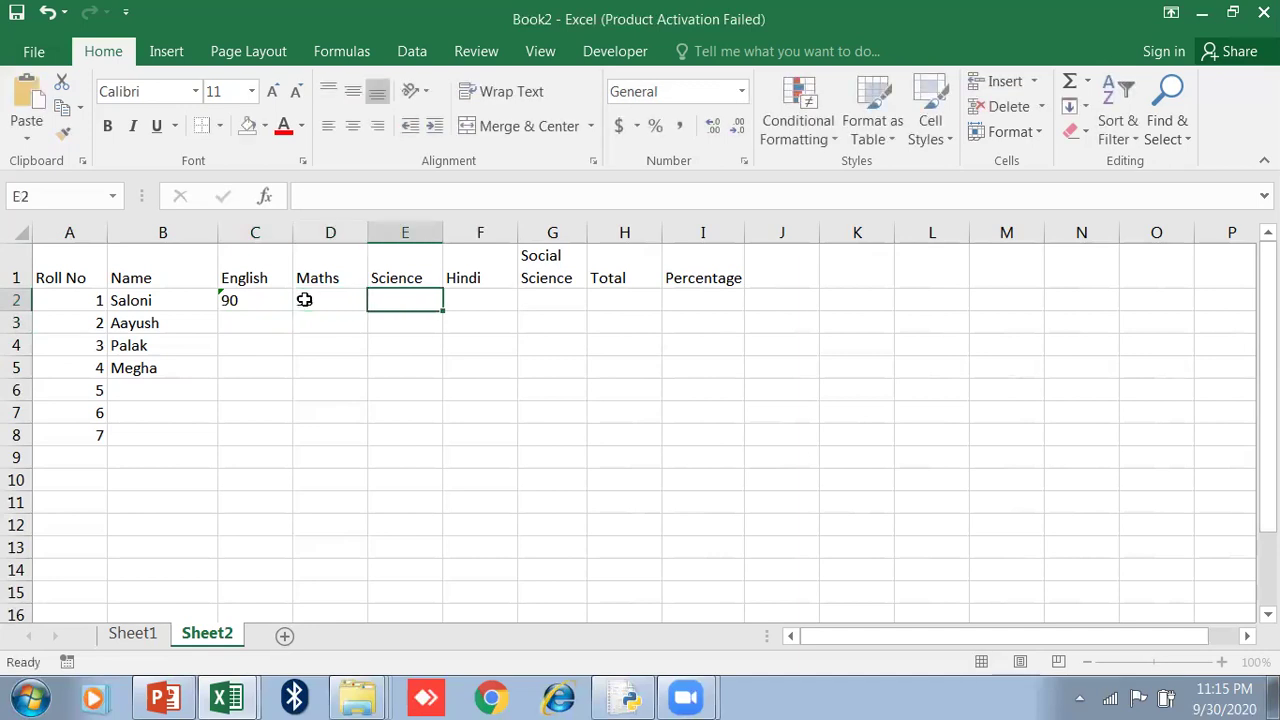
{"action": "type", "text": "'87"}
{"action": "key", "text": "Tab"}
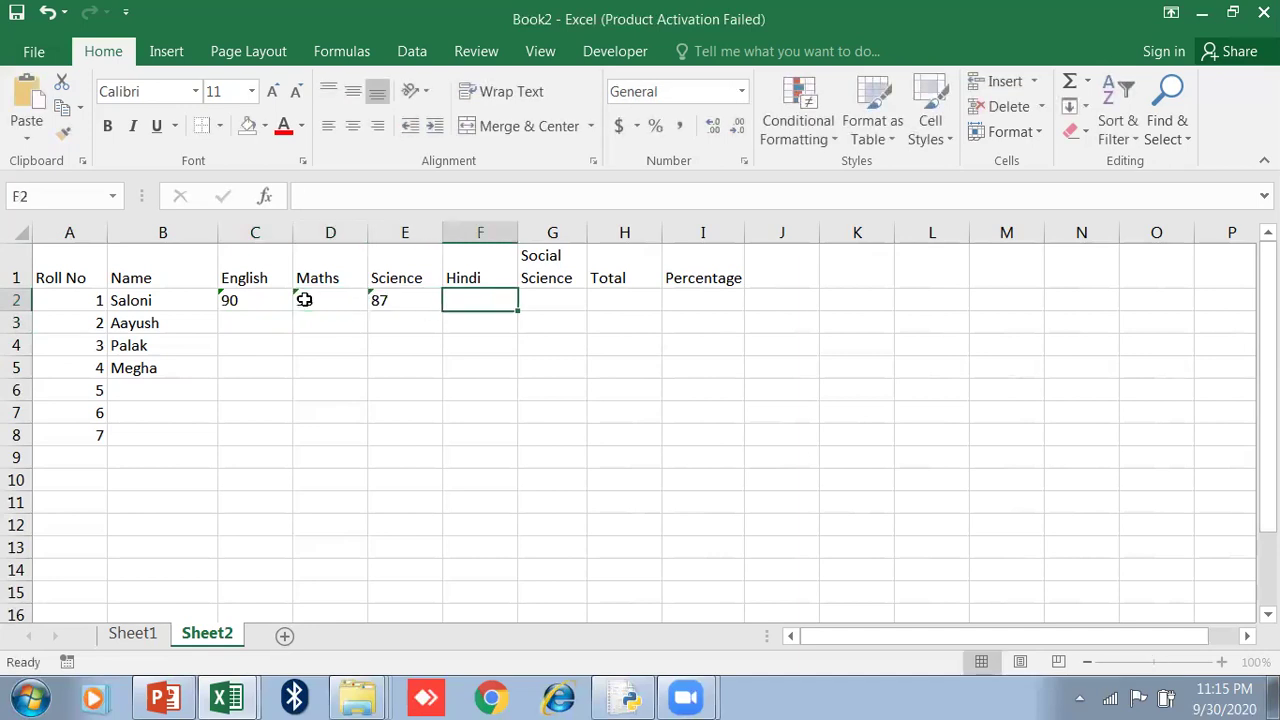
{"action": "type", "text": "'76"}
{"action": "key", "text": "Tab"}
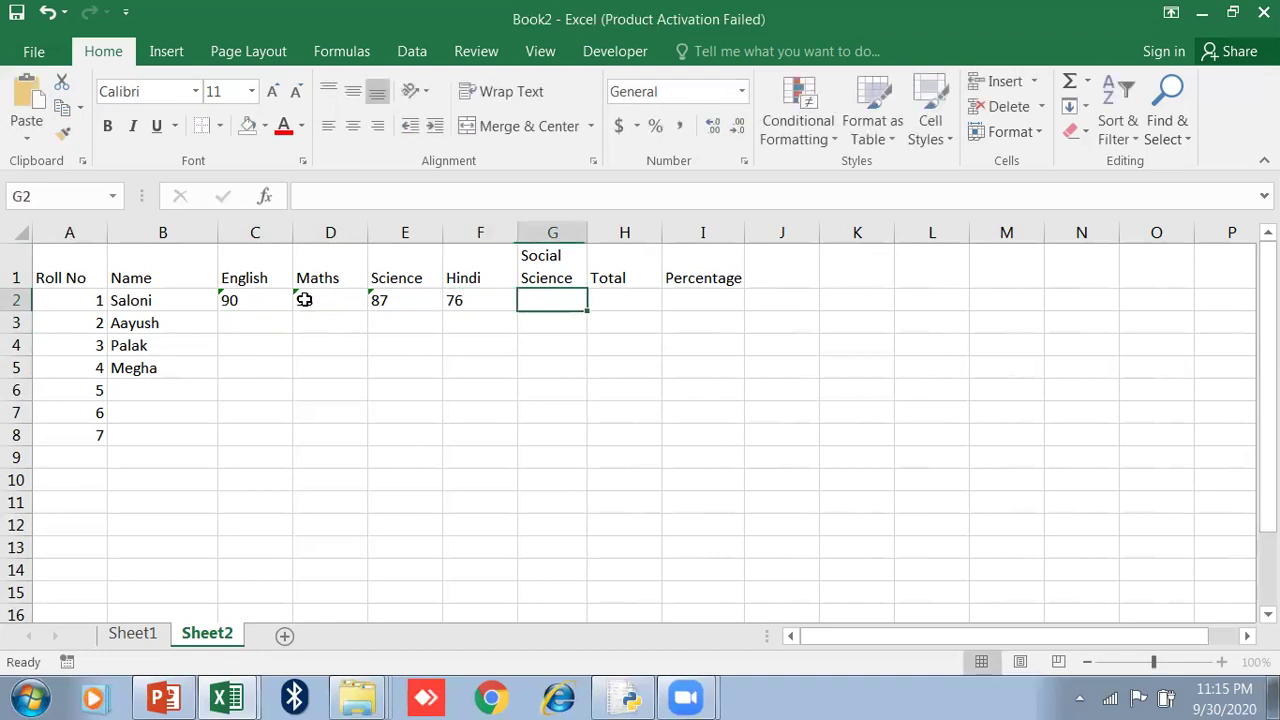
{"action": "type", "text": "'56"}
{"action": "key", "text": "Tab"}
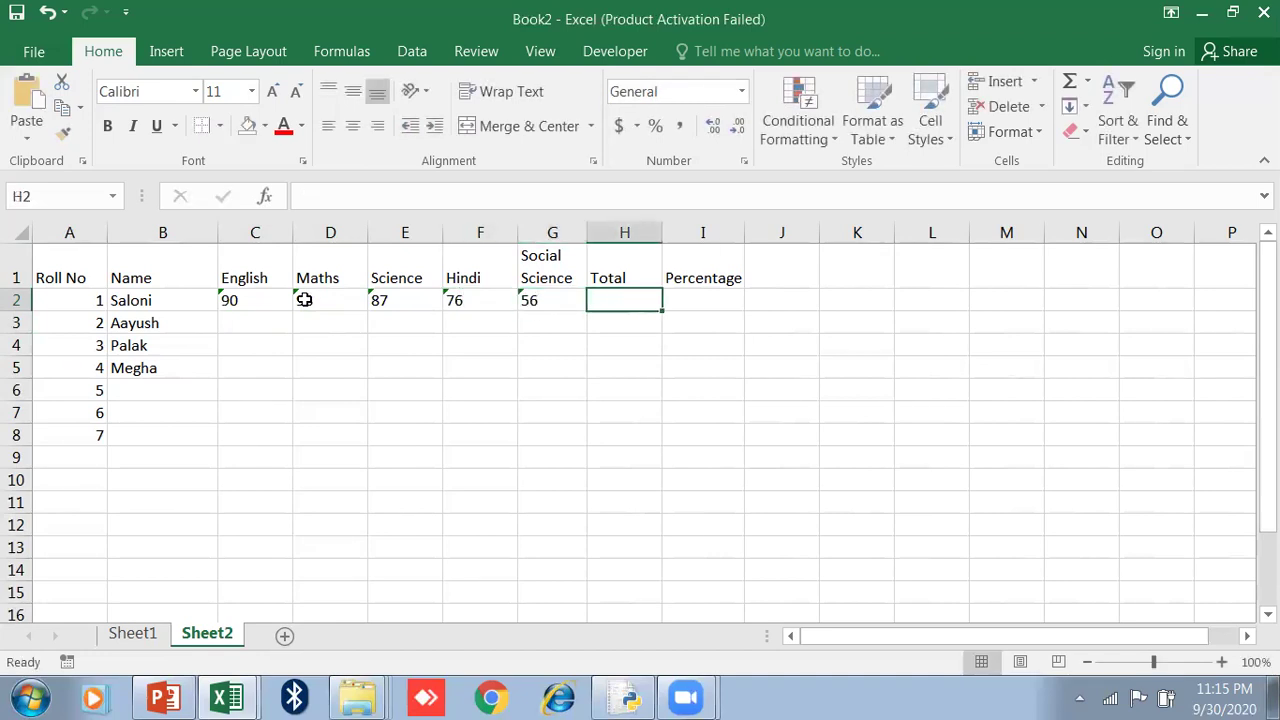
{"action": "type", "text": "="}
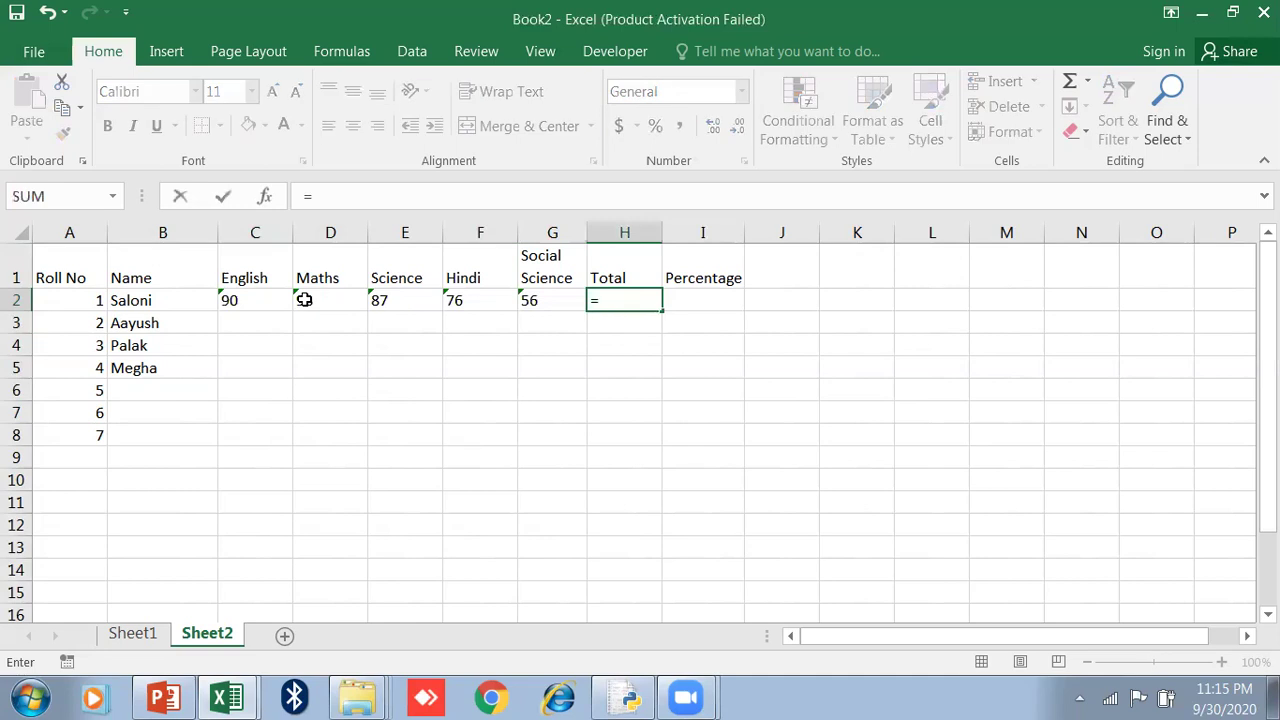
{"action": "key", "text": "Escape"}
{"action": "left_click", "coordinate": [450, 412]}
- Total the first student's row in H2 with AutoSum over A2:G2, and check the roll number cell included in the range
{"action": "left_click", "coordinate": [598, 303]}
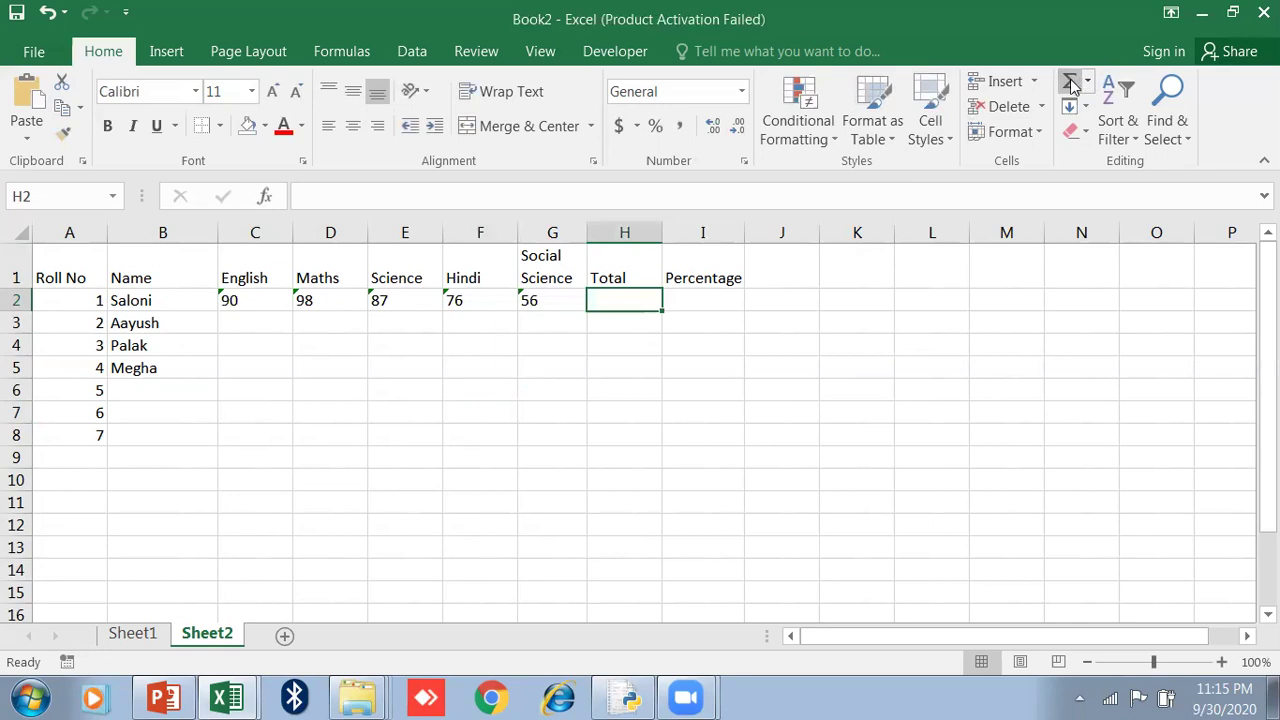
{"action": "key", "text": "alt+="}
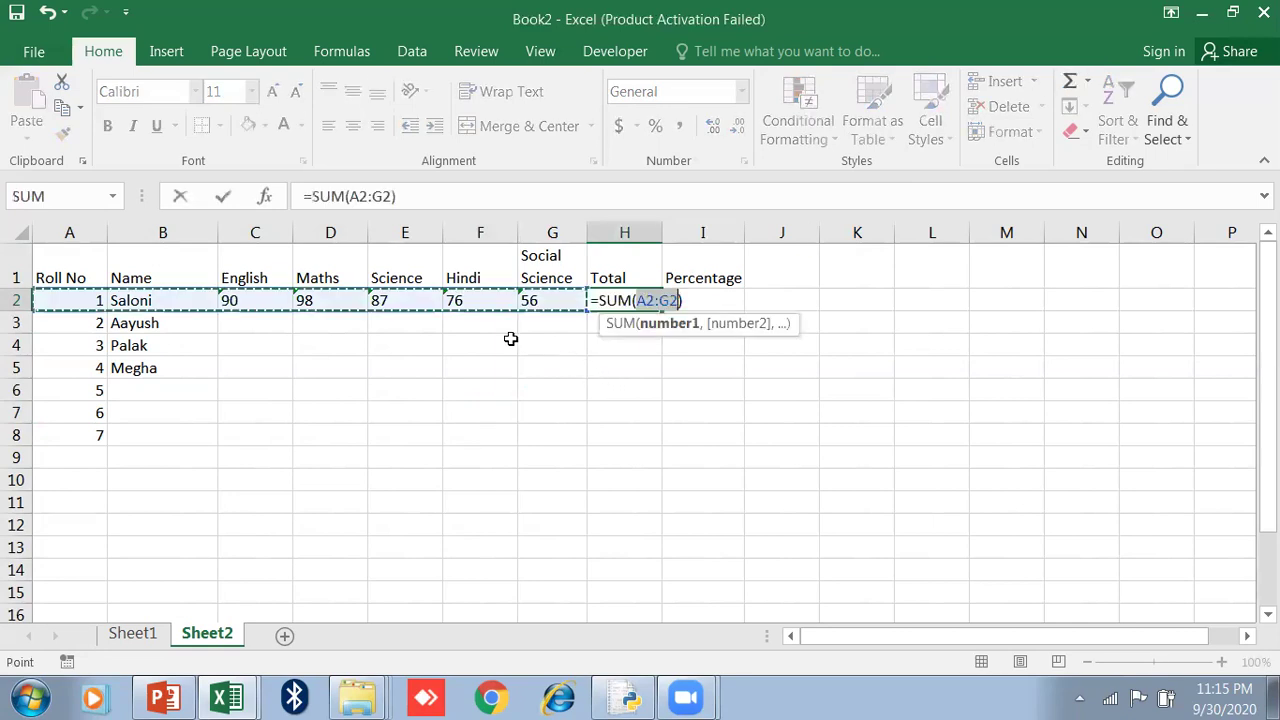
{"action": "key", "text": "Return"}
{"action": "left_click", "coordinate": [82, 301]}
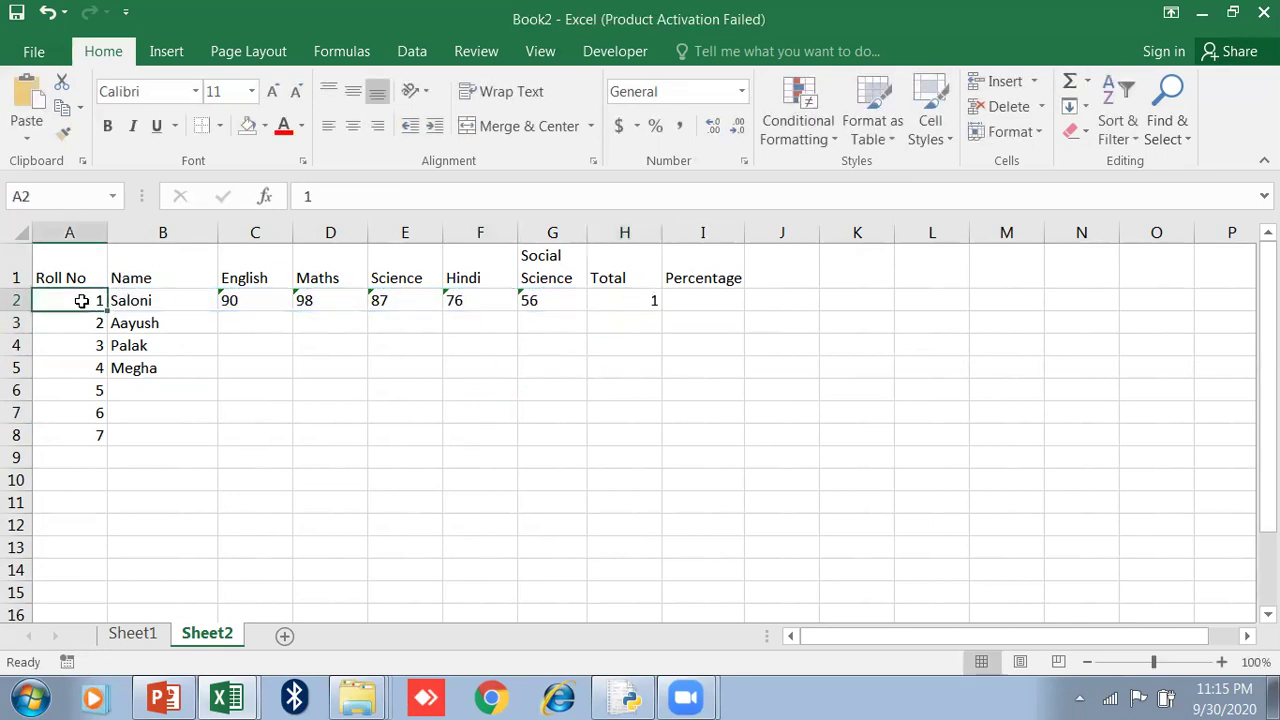
{"action": "left_click", "coordinate": [623, 296]}
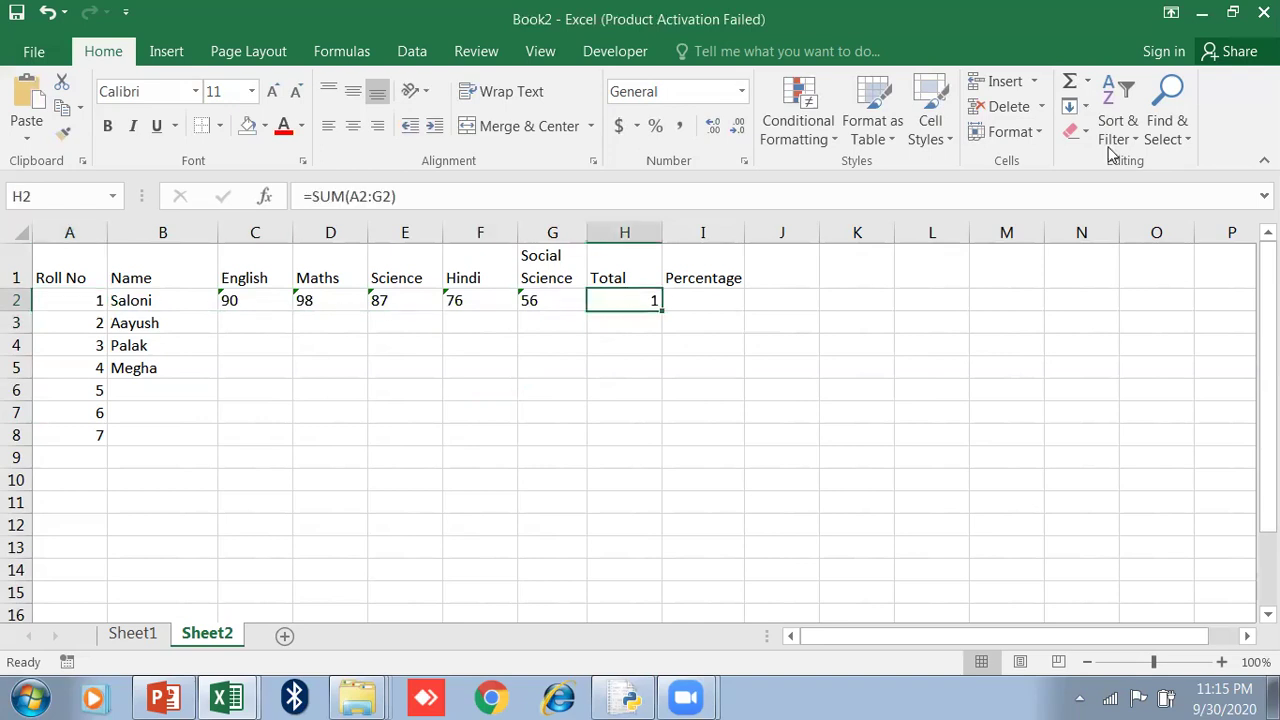
- Change the AutoSum range in H2 to C2:G2 and inspect how the marks in C2 through G2 are stored
{"action": "left_click", "coordinate": [1069, 88]}
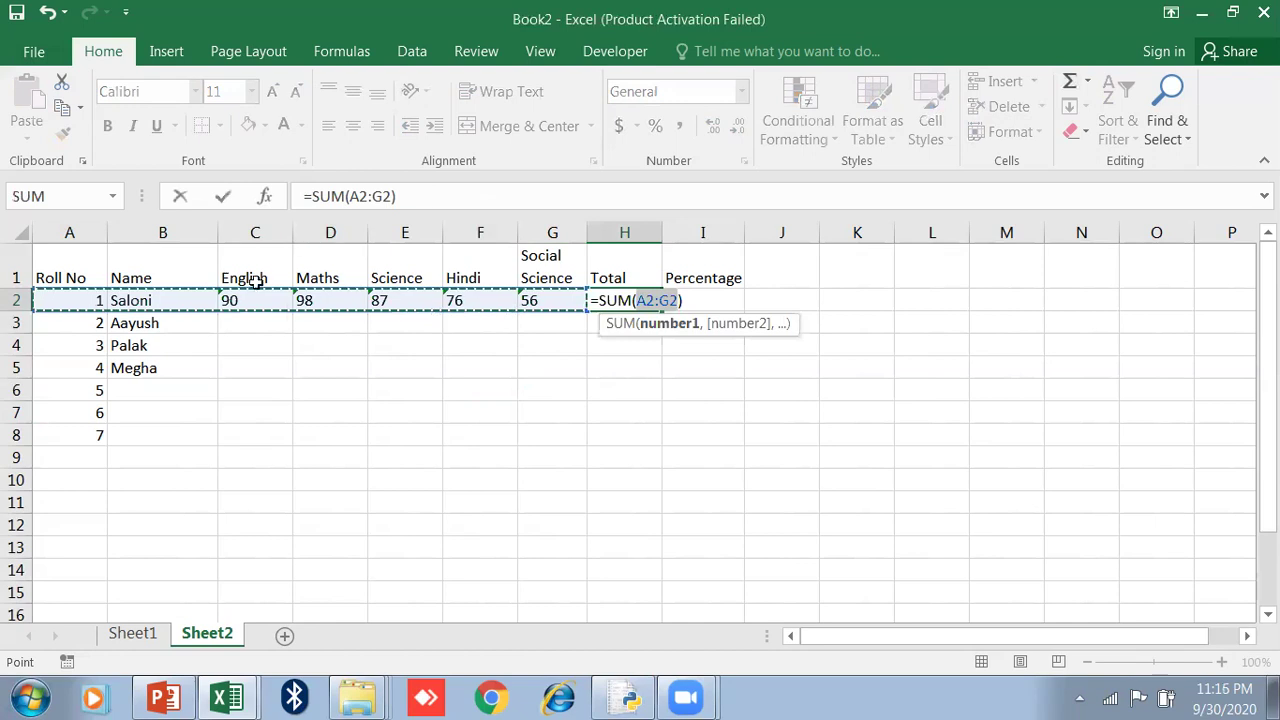
{"action": "left_click_drag", "start_coordinate": [250, 298], "coordinate": [552, 296]}
{"action": "key", "text": "Return"}
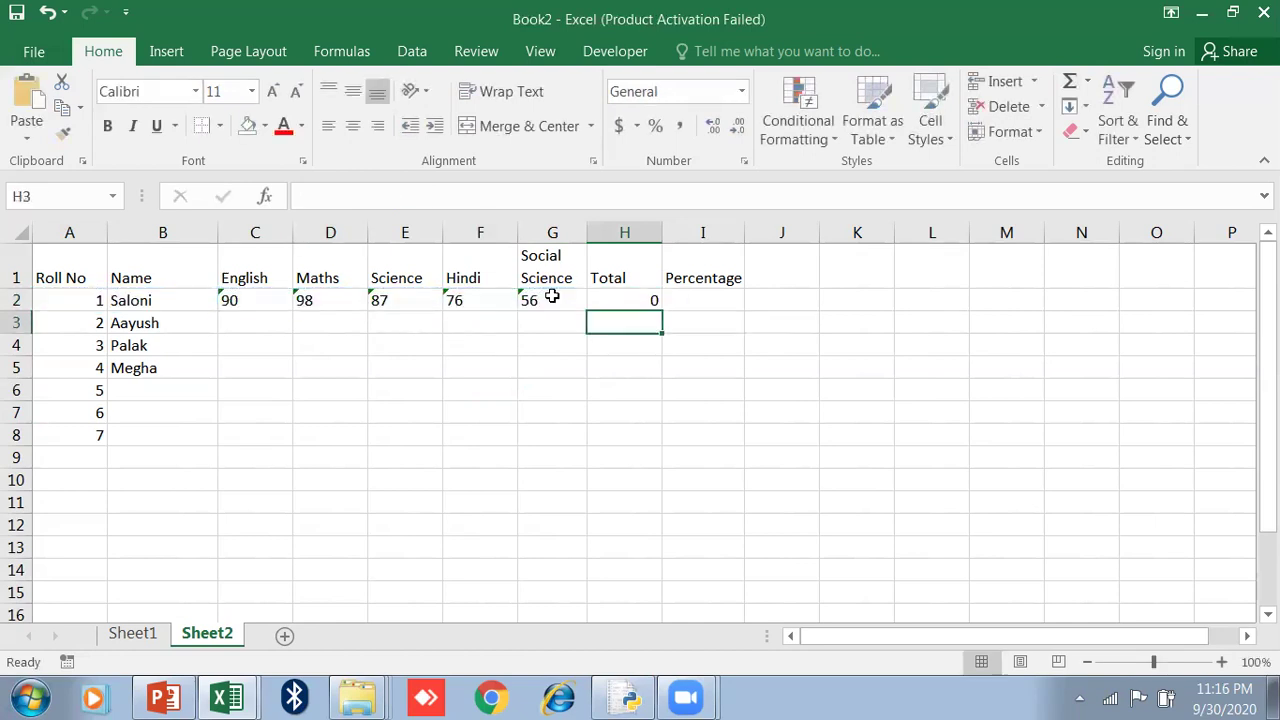
{"action": "left_click", "coordinate": [655, 302]}
{"action": "left_click", "coordinate": [230, 300]}
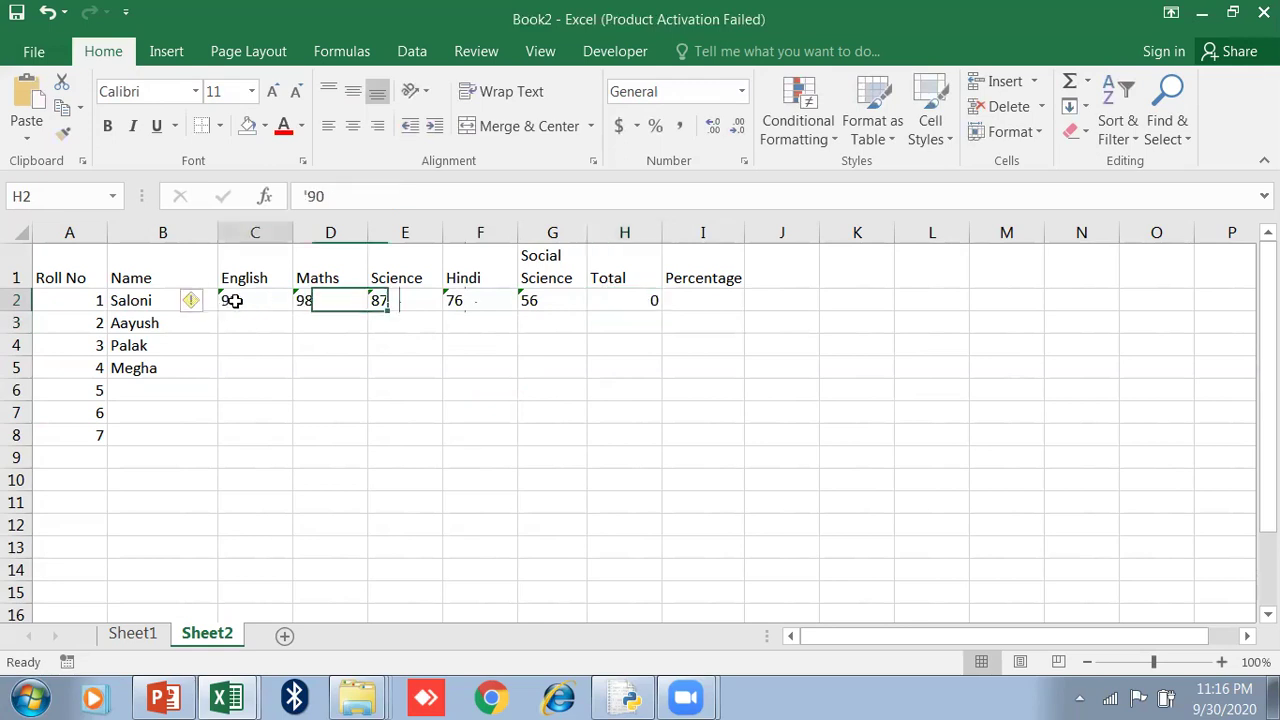
{"action": "left_click", "coordinate": [330, 300]}
{"action": "left_click", "coordinate": [405, 300]}
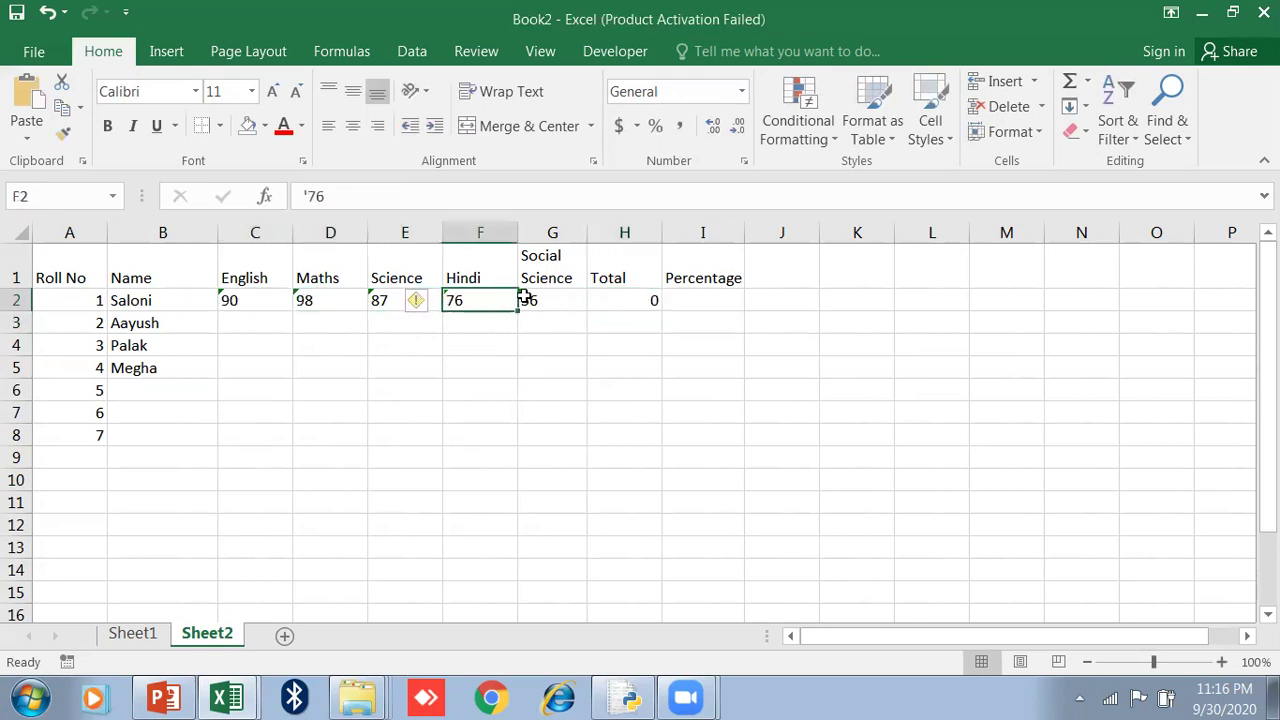
{"action": "left_click", "coordinate": [480, 300]}
{"action": "left_click", "coordinate": [540, 300]}
- Replace the text marks in C2 through G2 with the numbers 90, 98, 67, 78 and 45
{"action": "left_click", "coordinate": [256, 304]}
{"action": "type", "text": "90"}
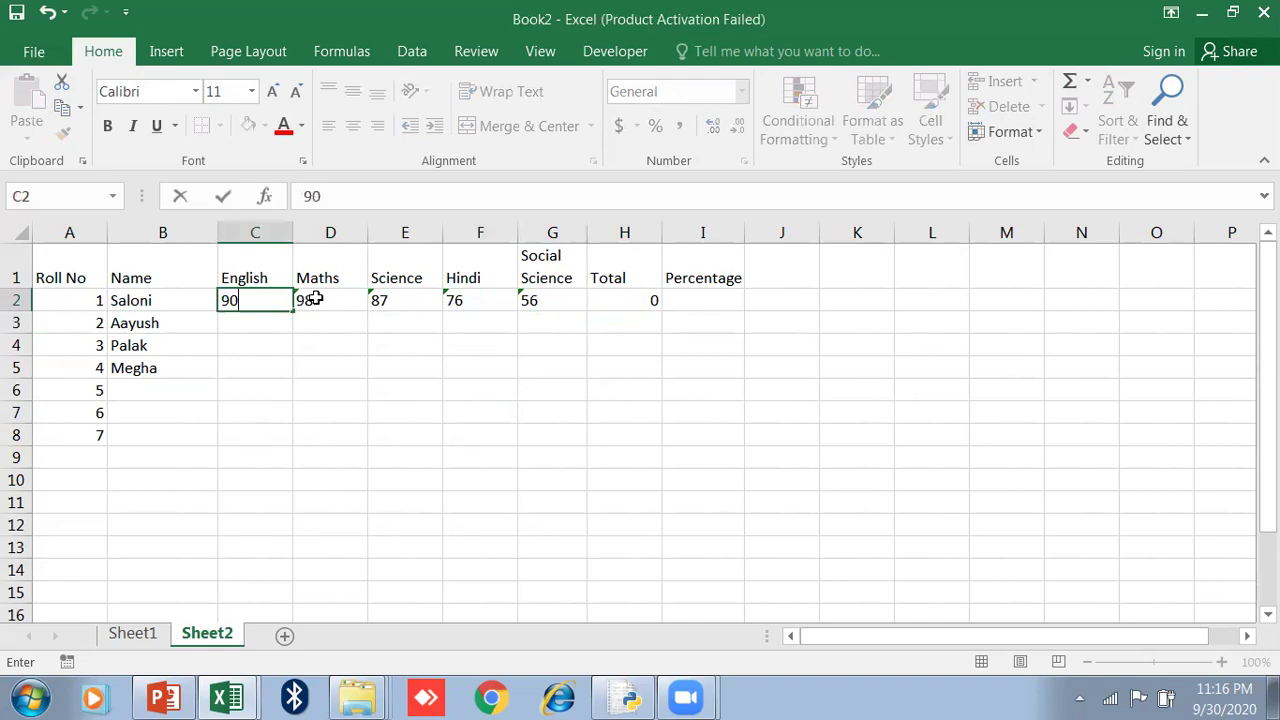
{"action": "left_click", "coordinate": [310, 300]}
{"action": "type", "text": "98"}
{"action": "left_click", "coordinate": [409, 300]}
{"action": "type", "text": "6"}
{"action": "left_click", "coordinate": [452, 300]}
{"action": "type", "text": "78"}
{"action": "left_click", "coordinate": [536, 300]}
{"action": "type", "text": "45"}
{"action": "key", "text": "Down"}
{"action": "key", "text": "Down"}
{"action": "key", "text": "Down"}
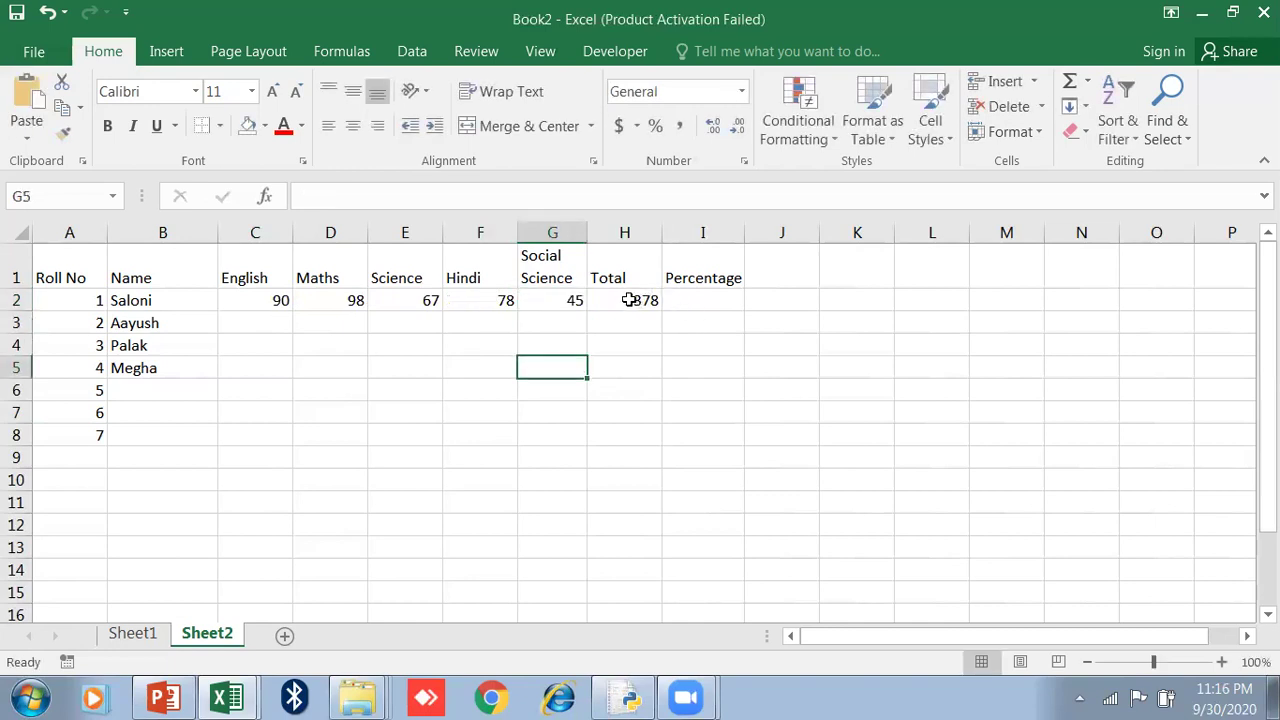
- Check the total formula in H2 and reapply AutoSum over C2:G2
{"action": "left_click", "coordinate": [629, 299]}
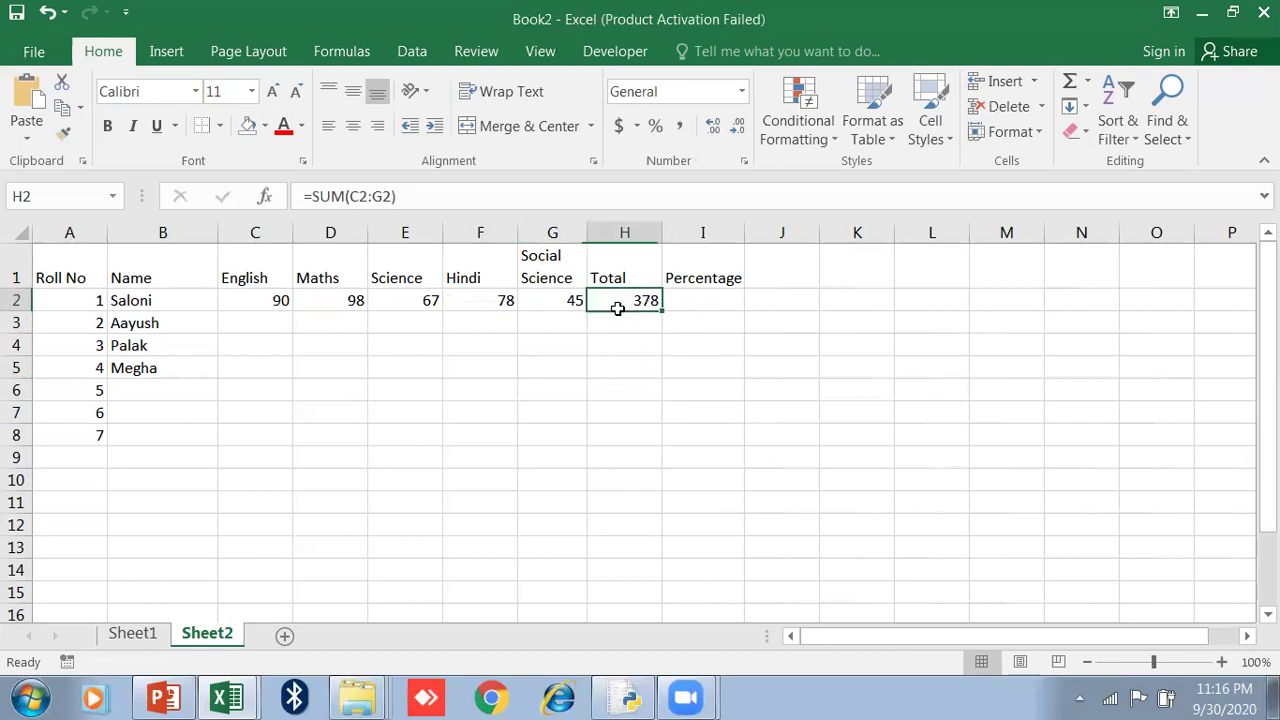
{"action": "left_click", "coordinate": [1069, 84]}
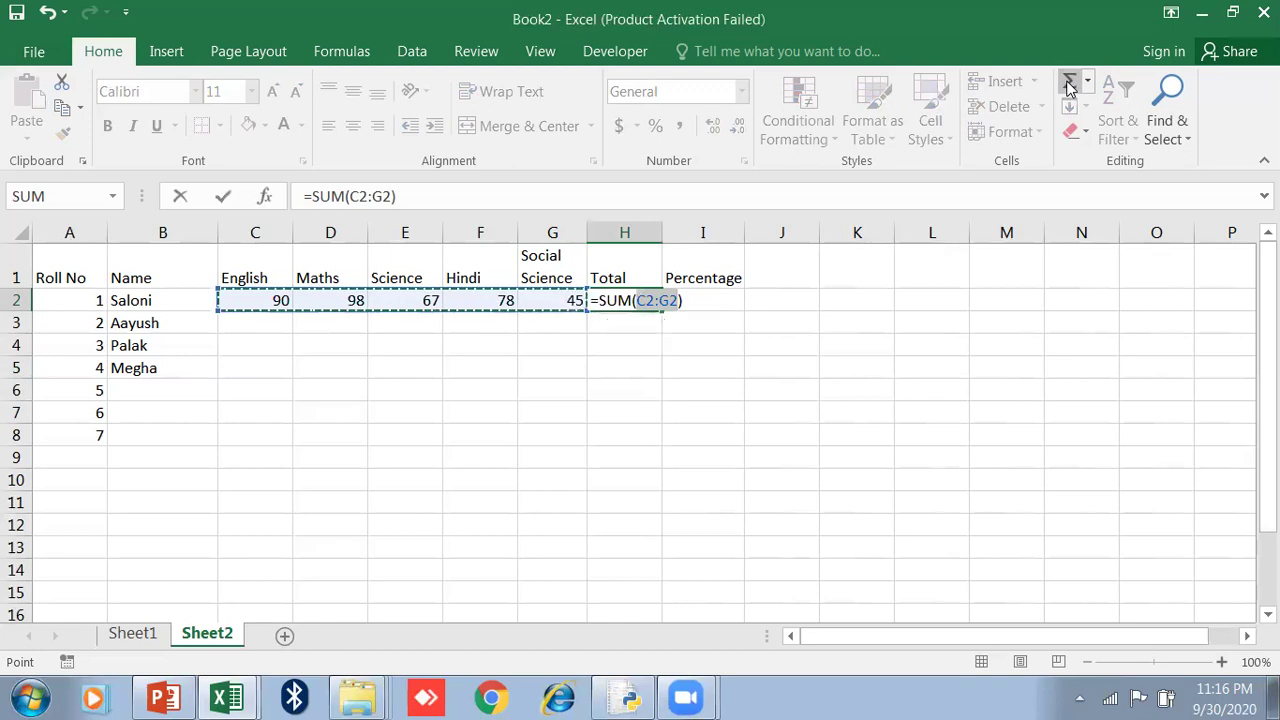
{"action": "key", "text": "Return"}
- Replace the Science mark in E2 with the absent code Ab to test the SUM total
{"action": "left_click", "coordinate": [418, 298]}
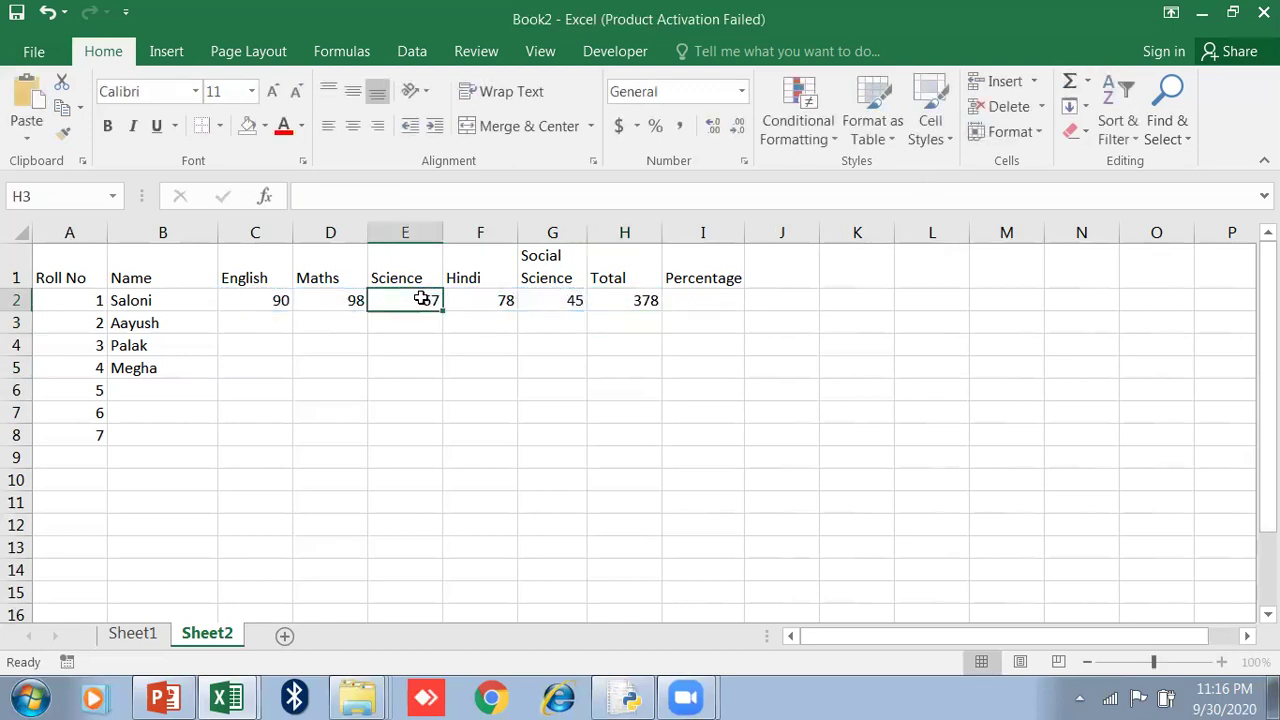
{"action": "type", "text": "Ab"}
{"action": "key", "text": "Return"}
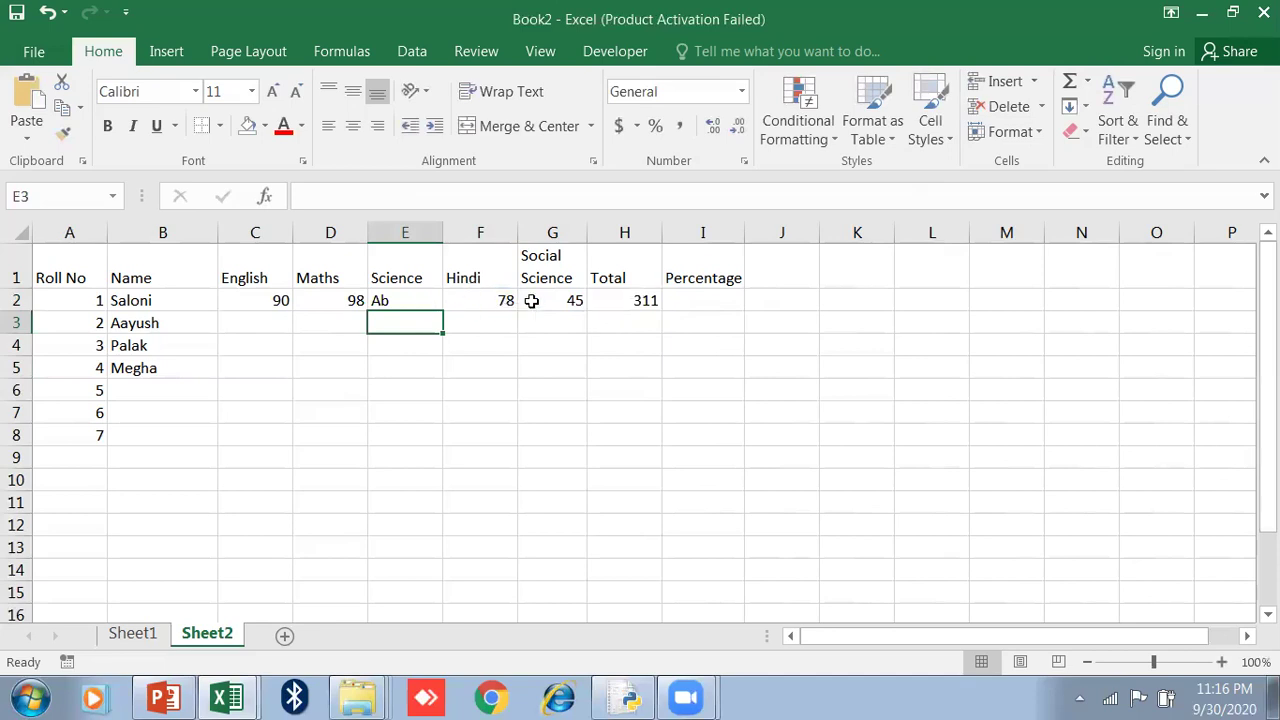
- Clear the total in H2 and set the Science mark in E2 to 67
{"action": "left_click", "coordinate": [621, 296]}
{"action": "key", "text": "Delete"}
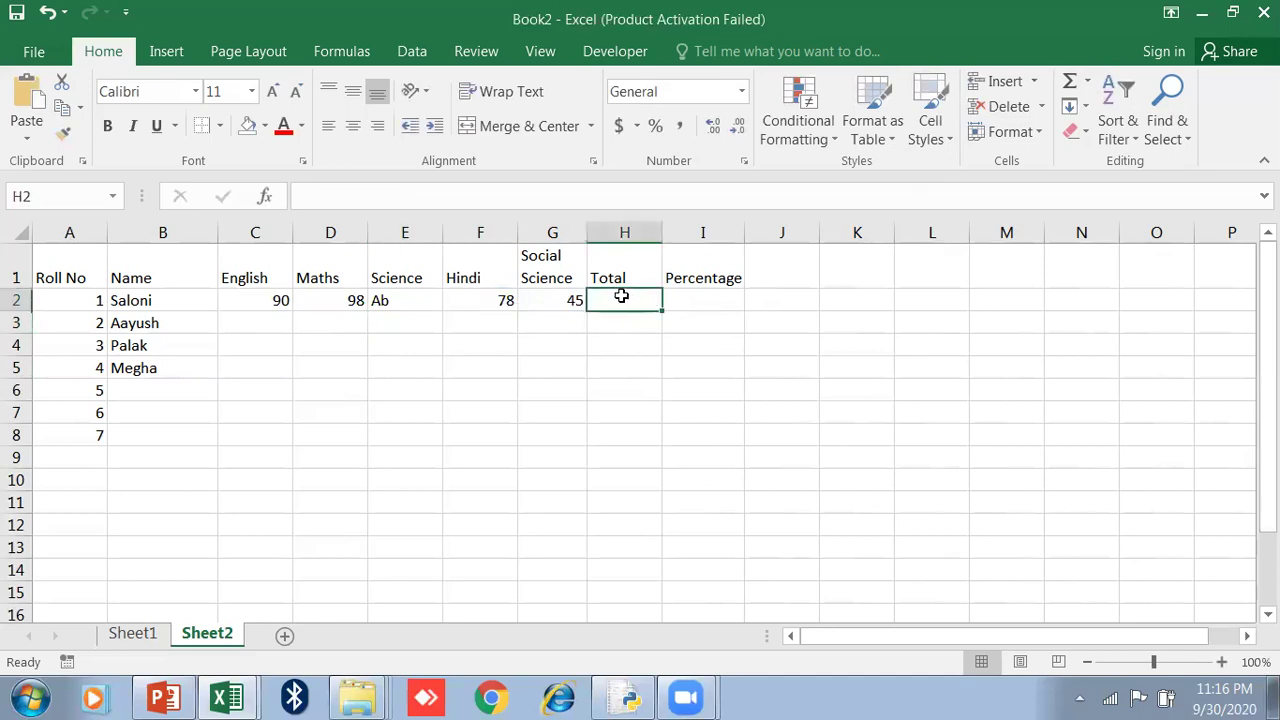
{"action": "key", "text": "Left"}
{"action": "key", "text": "Left"}
{"action": "key", "text": "Left"}
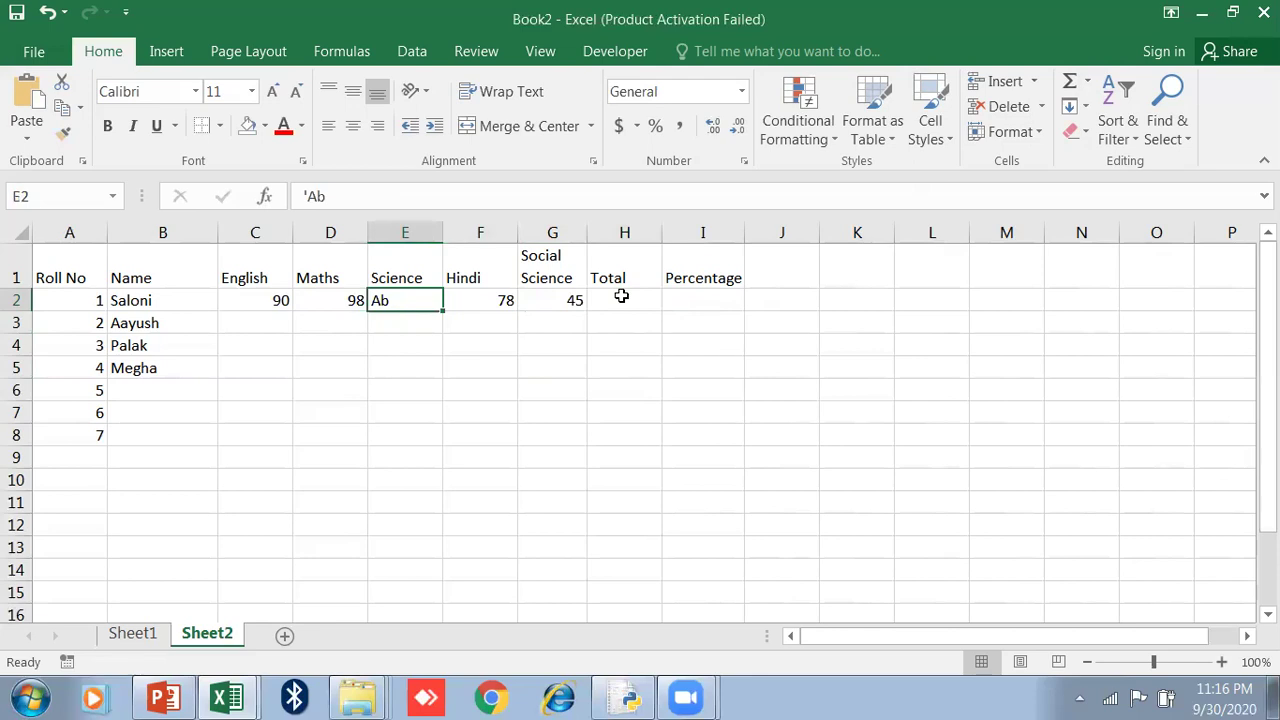
{"action": "type", "text": "67"}
{"action": "key", "text": "Right"}
{"action": "key", "text": "Right"}
{"action": "key", "text": "Right"}
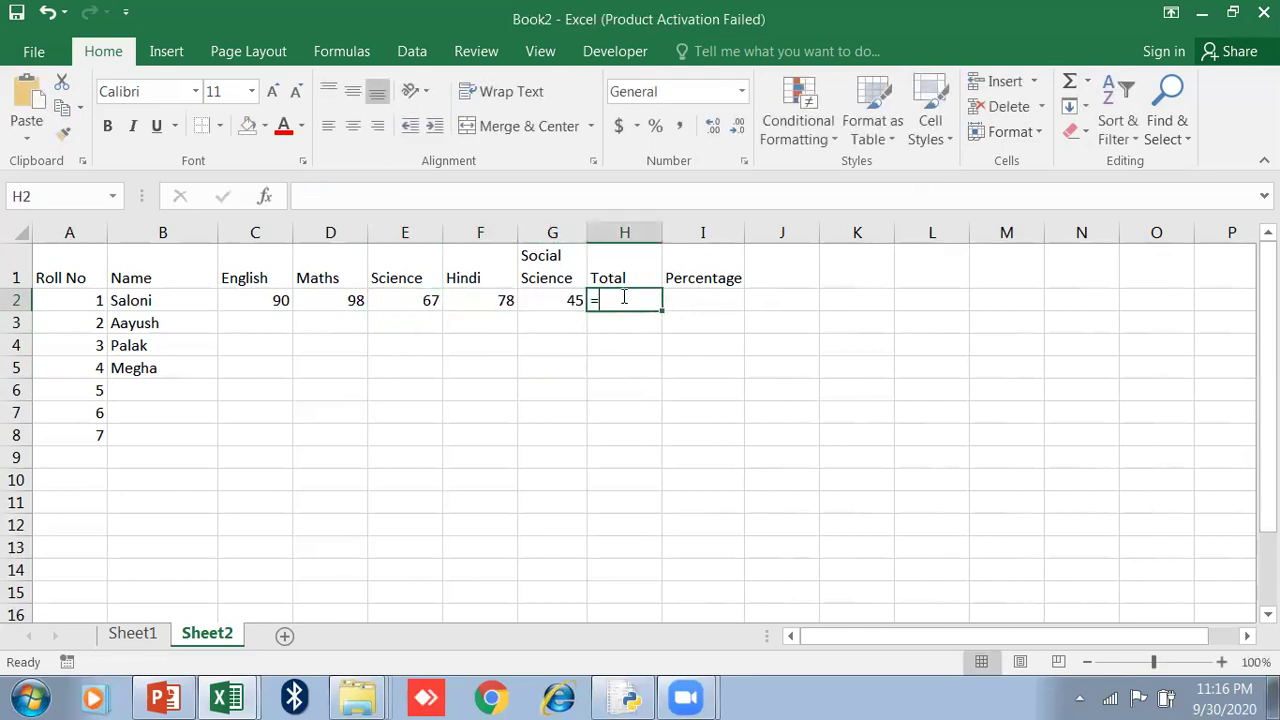
- Total the marks in H2 with the formula =C2+D2+E2+F2+G2 and compare it with the sum of the selected marks
{"action": "type", "text": "="}
{"action": "left_click", "coordinate": [277, 302]}
{"action": "type", "text": "+"}
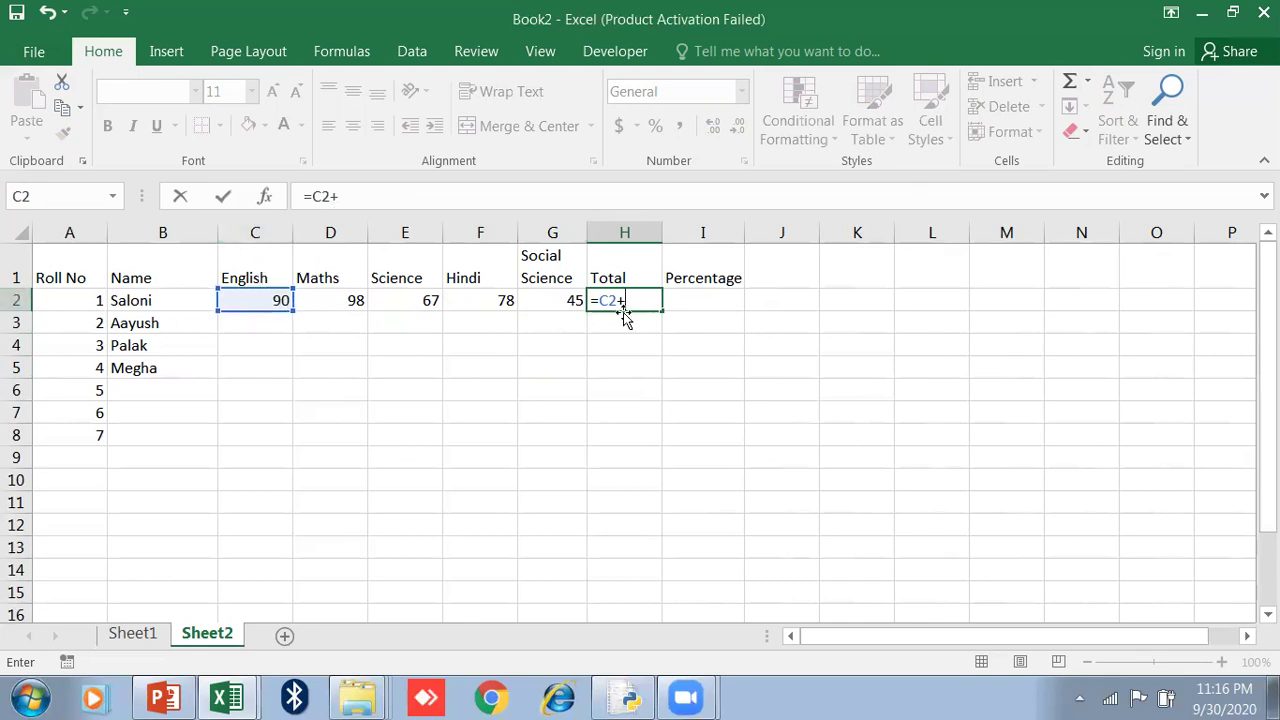
{"action": "left_click", "coordinate": [320, 300]}
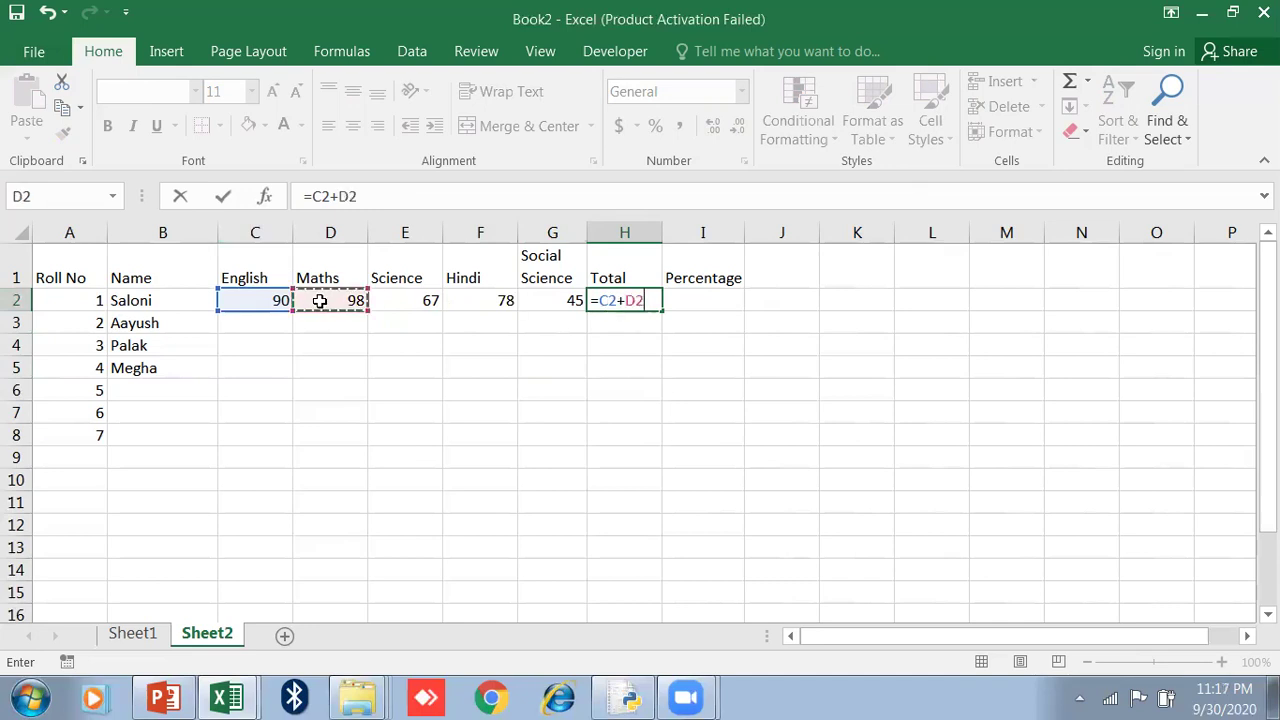
{"action": "type", "text": "+"}
{"action": "left_click", "coordinate": [425, 298]}
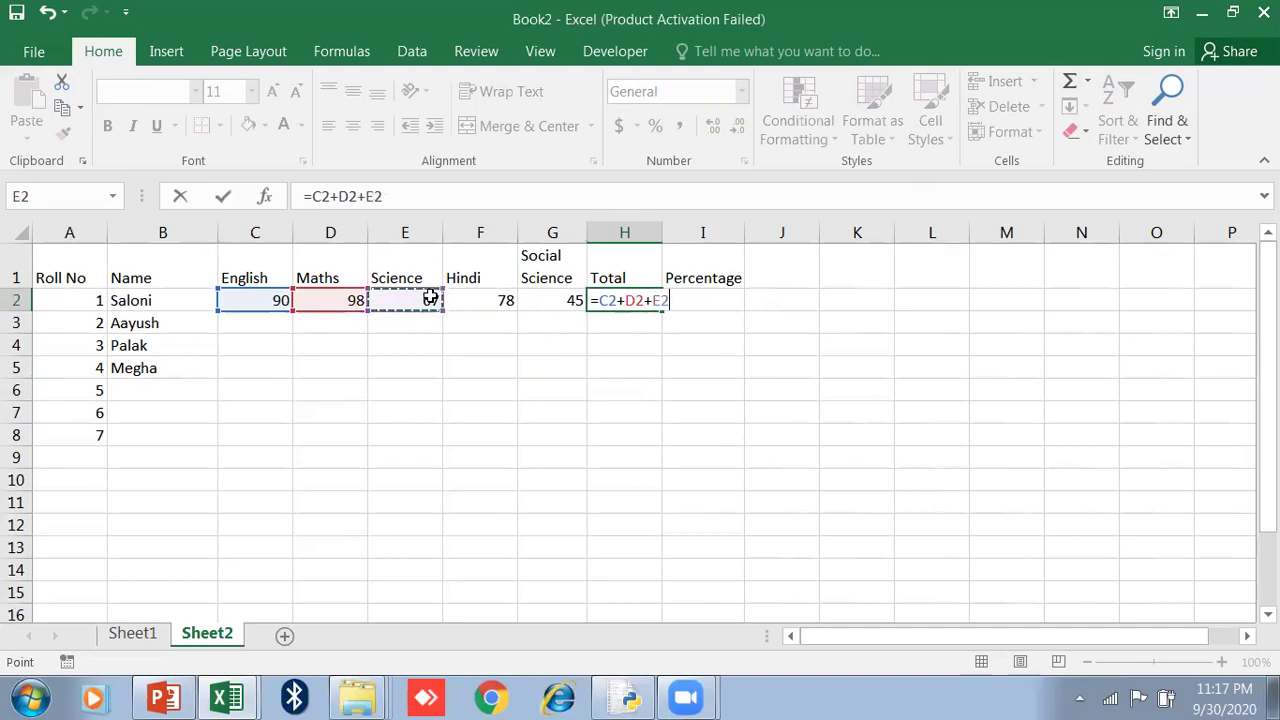
{"action": "type", "text": "+"}
{"action": "left_click", "coordinate": [471, 299]}
{"action": "type", "text": "+"}
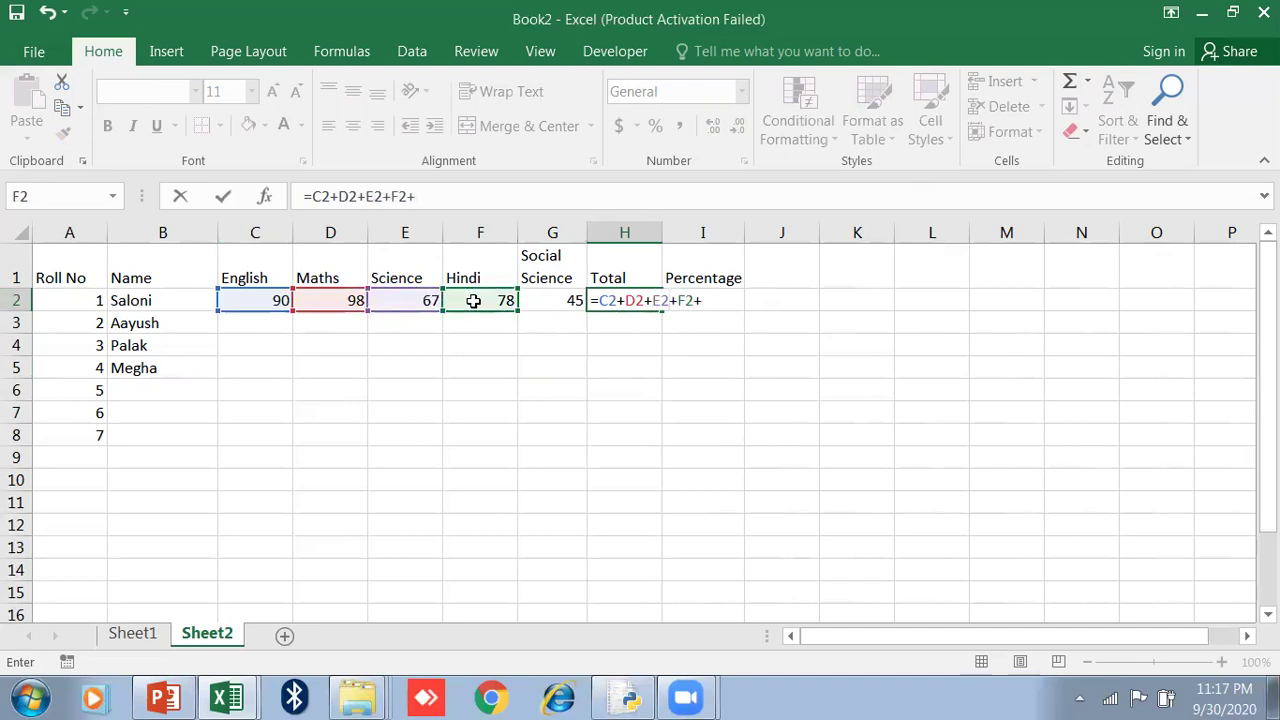
{"action": "left_click", "coordinate": [563, 300]}
{"action": "key", "text": "Return"}
{"action": "left_click", "coordinate": [641, 299]}
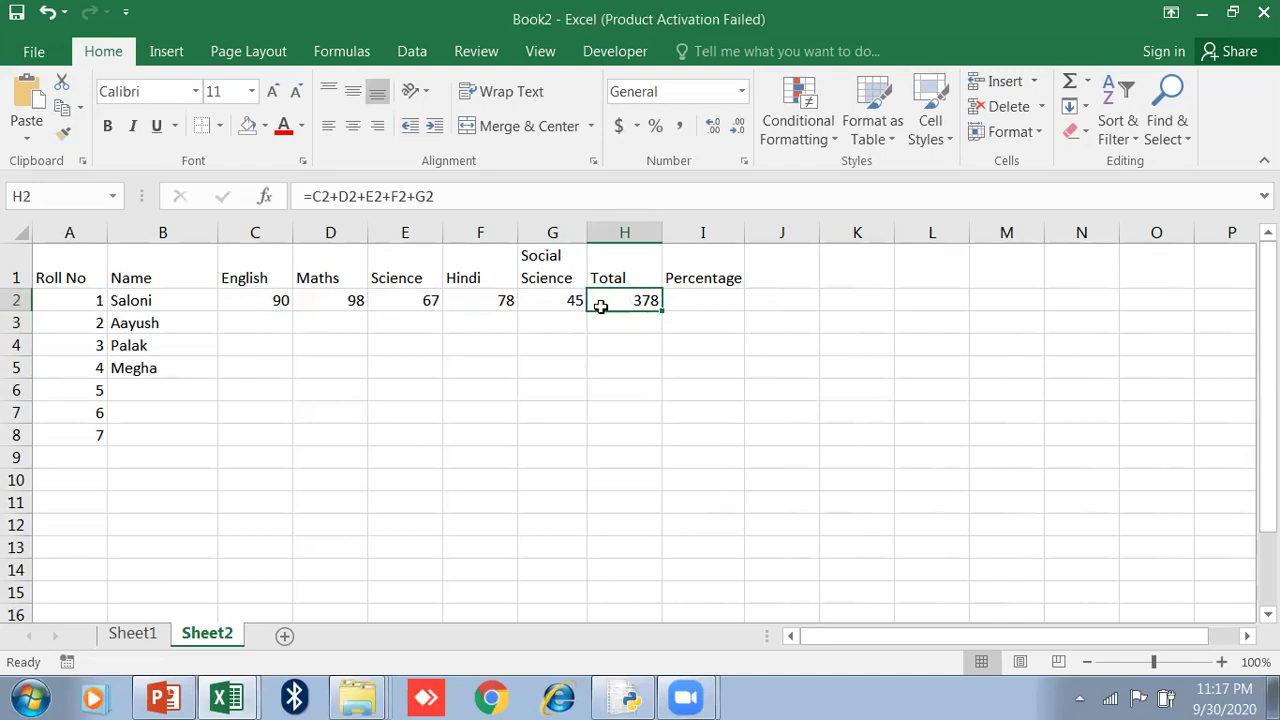
{"action": "left_click_drag", "start_coordinate": [270, 304], "coordinate": [570, 300]}
{"action": "left_click", "coordinate": [601, 300]}
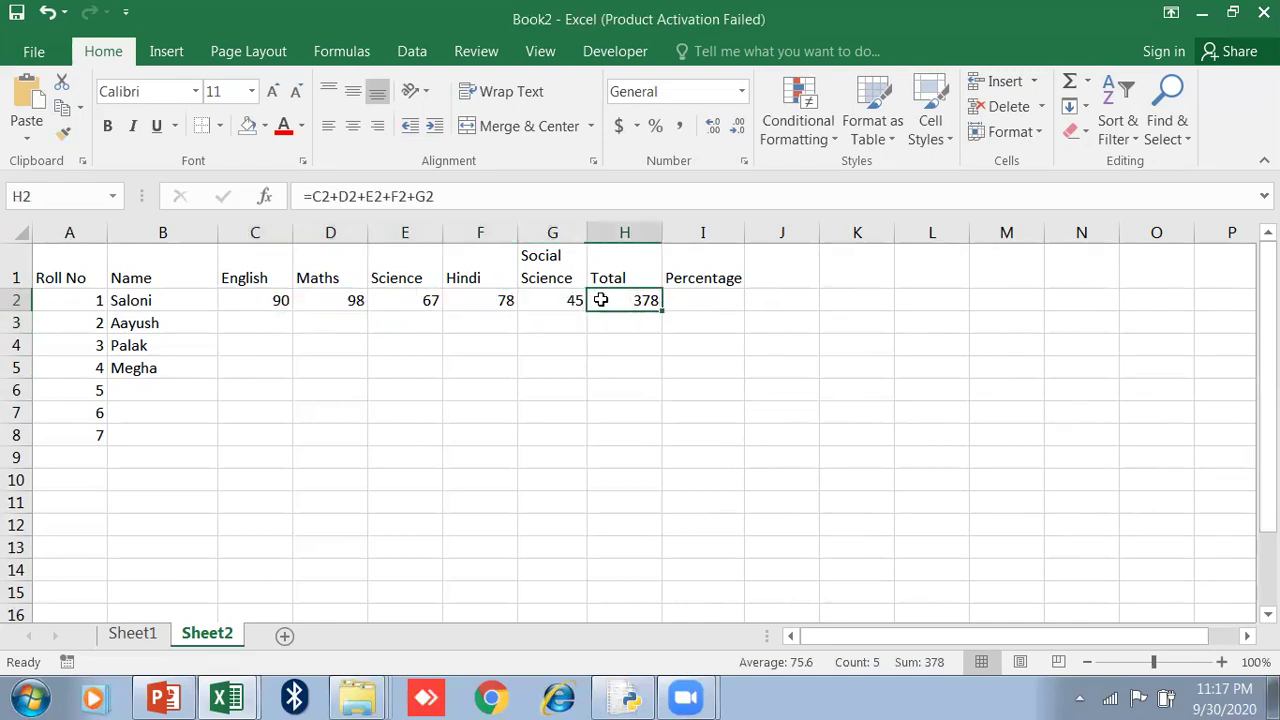
- Set the Science mark in E2 to Ab, and widen column H slightly to fit the content of H2
{"action": "left_click", "coordinate": [391, 300]}
{"action": "type", "text": "Ab"}
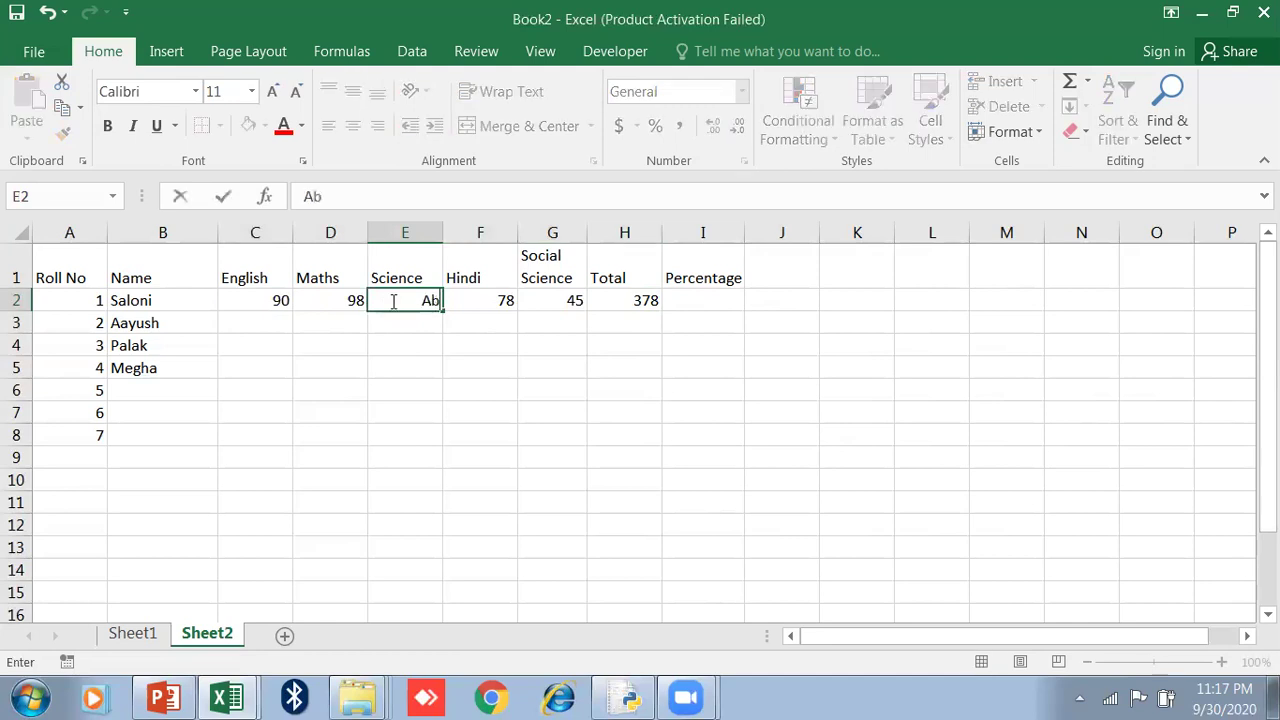
{"action": "key", "text": "Return"}
{"action": "left_click", "coordinate": [609, 300]}
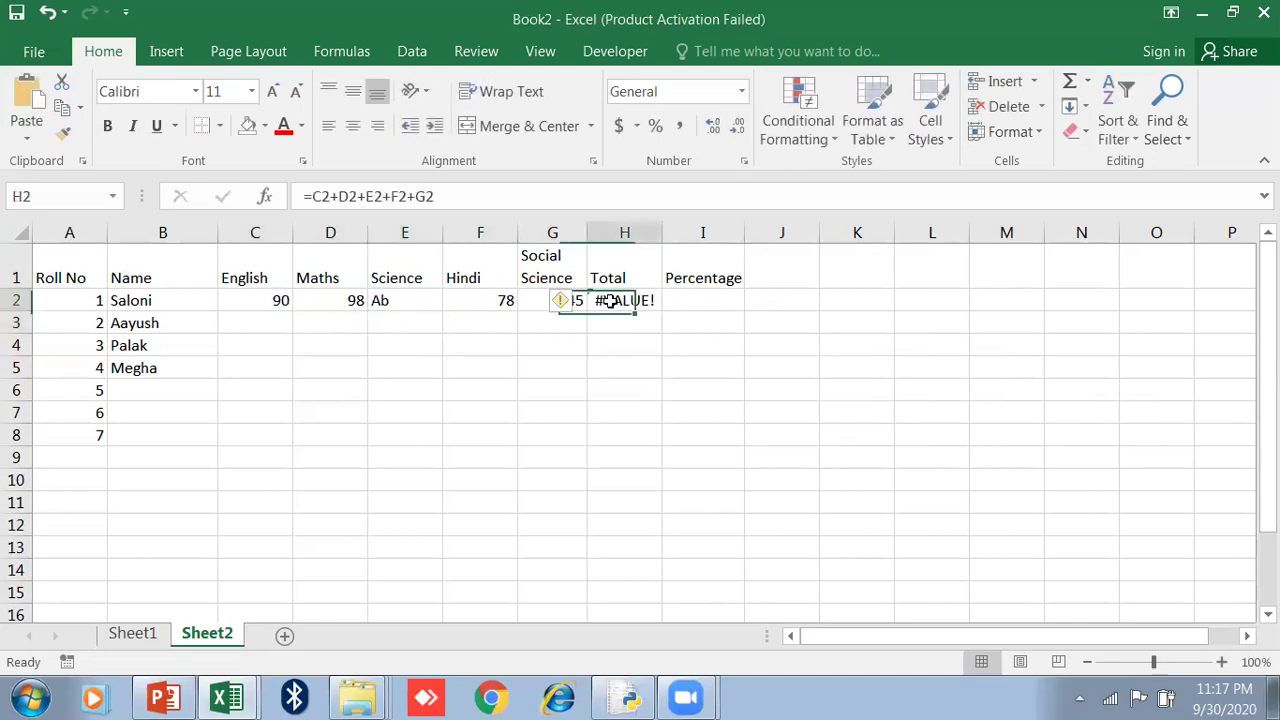
{"action": "left_click_drag", "start_coordinate": [663, 232], "coordinate": [680, 232]}
{"action": "left_click", "coordinate": [400, 293]}
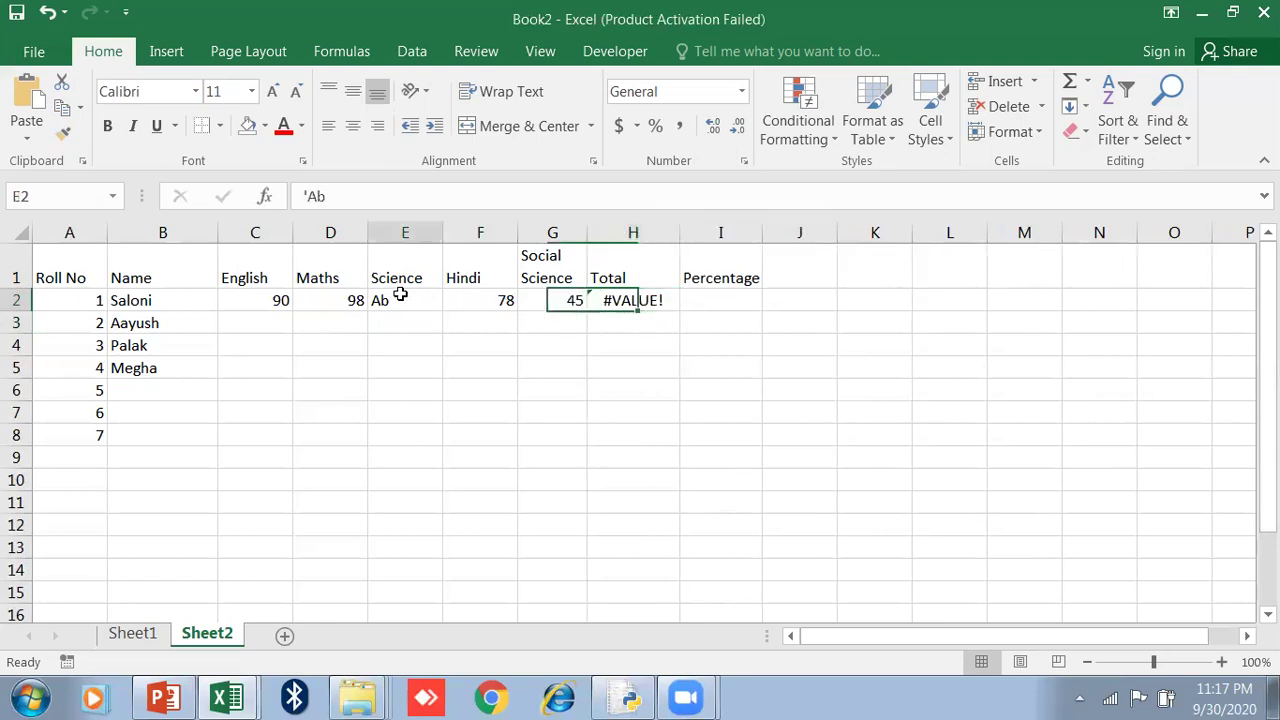
{"action": "left_click", "coordinate": [398, 318]}
{"action": "left_click", "coordinate": [400, 300]}
- Replace the addition formula in H2 with an AutoSum over C2:G2 and check the resulting formula
{"action": "left_click", "coordinate": [609, 300]}
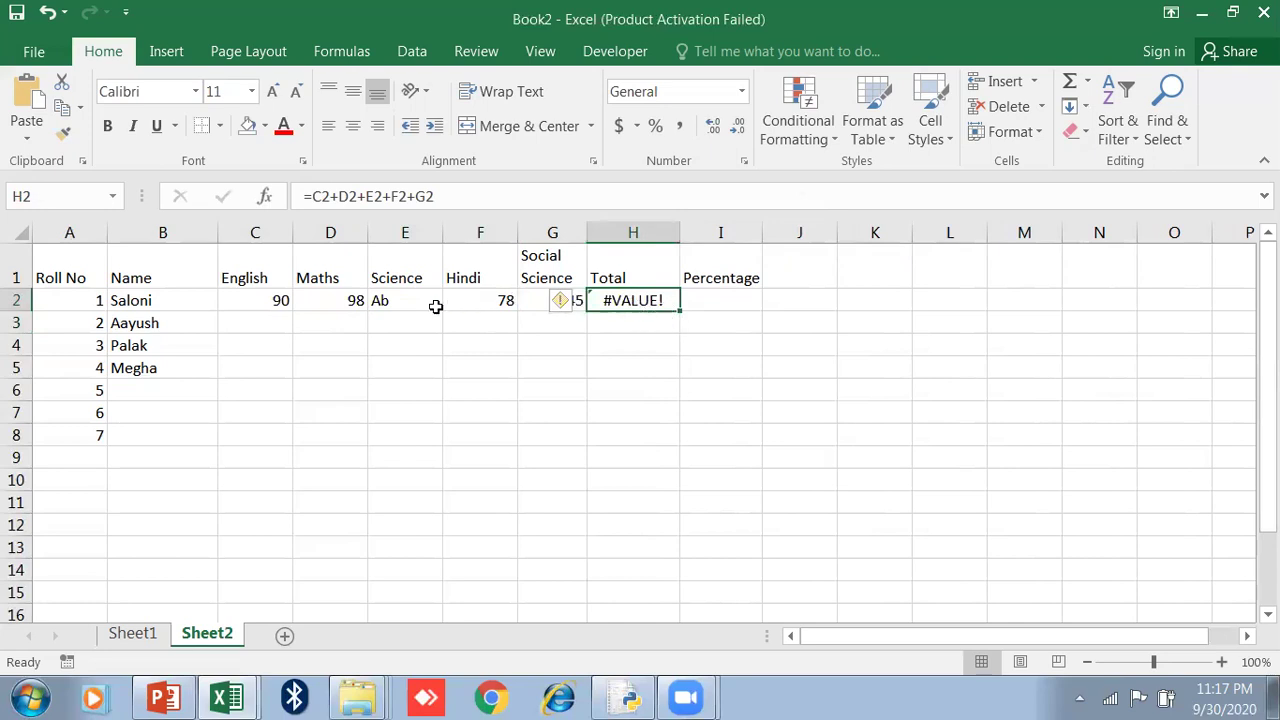
{"action": "left_click", "coordinate": [1069, 84]}
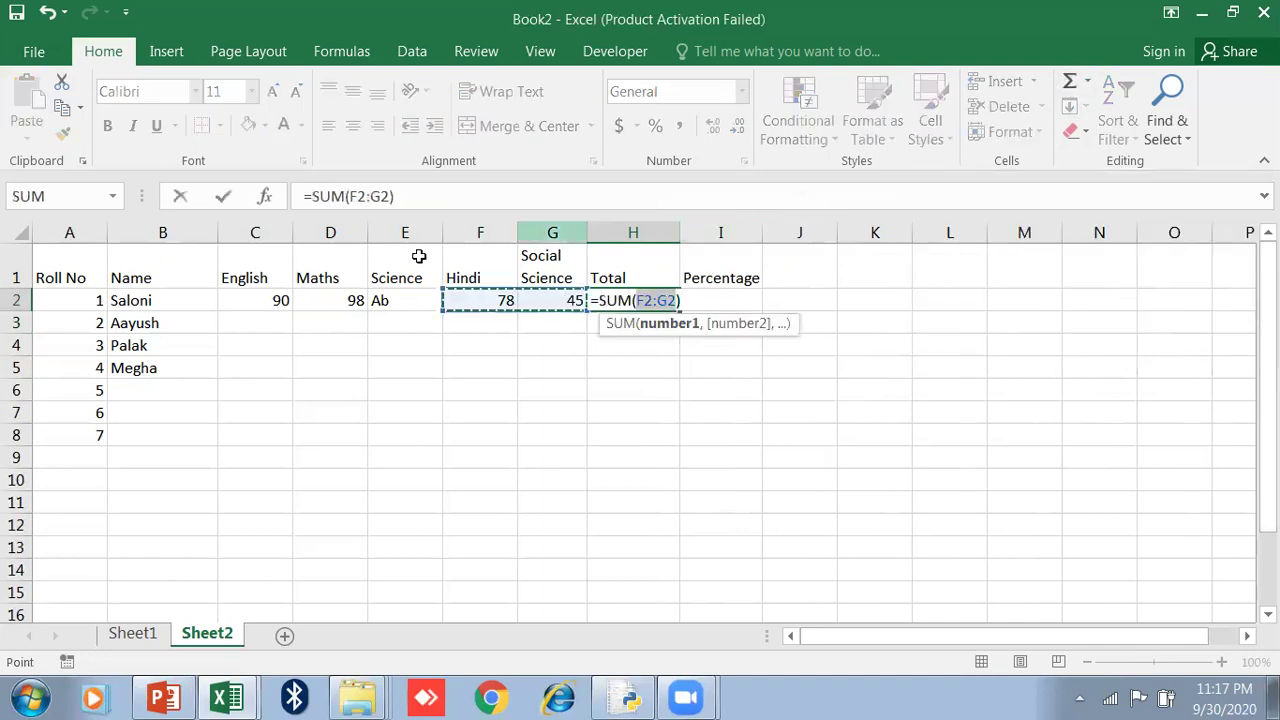
{"action": "left_click_drag", "start_coordinate": [277, 299], "coordinate": [552, 299]}
{"action": "key", "text": "Return"}
{"action": "left_click", "coordinate": [654, 298]}
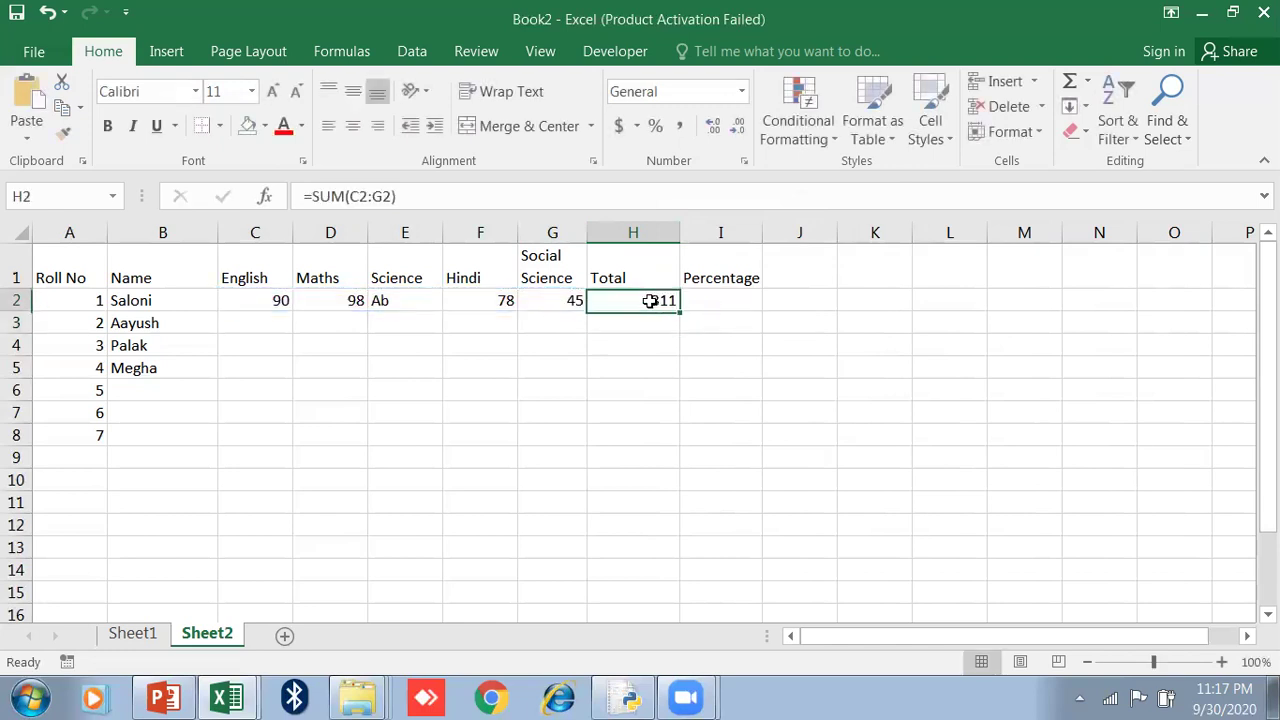
- Compare the text mark in E2 and the numeric marks in row 2 with the SUM formula in H2
{"action": "left_click", "coordinate": [408, 302]}
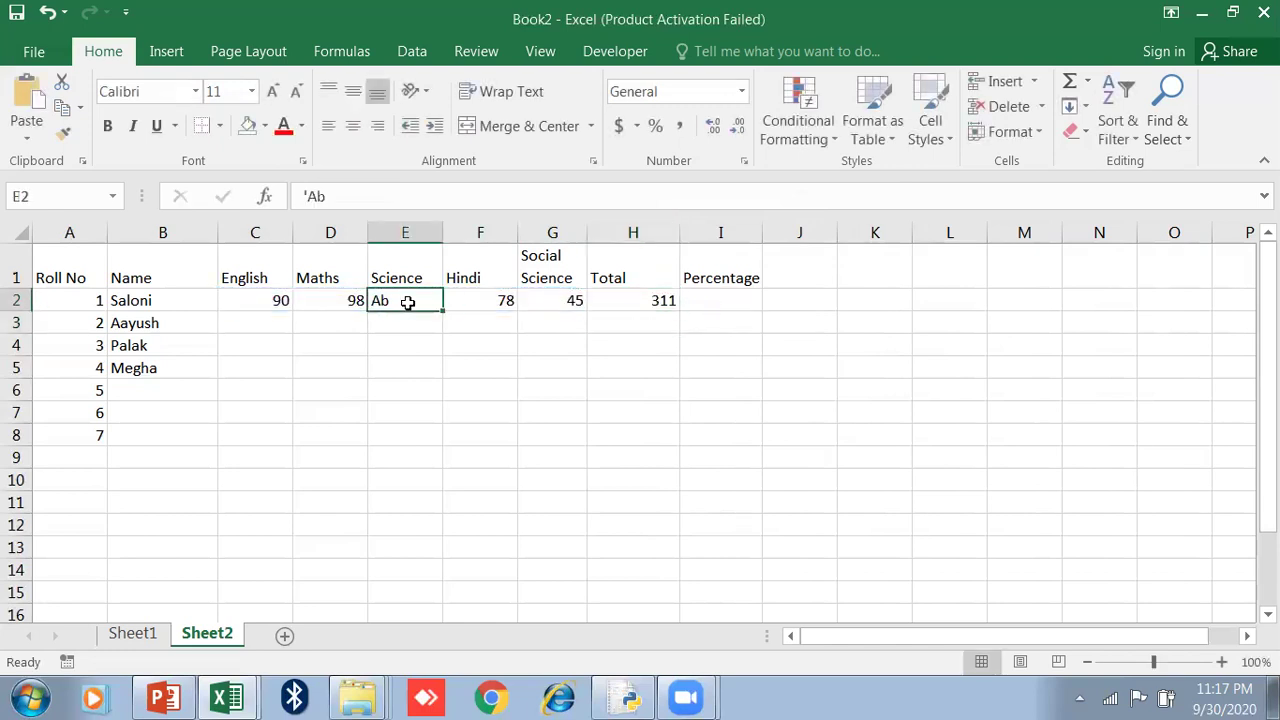
{"action": "left_click", "coordinate": [619, 301]}
{"action": "left_click", "coordinate": [390, 302]}
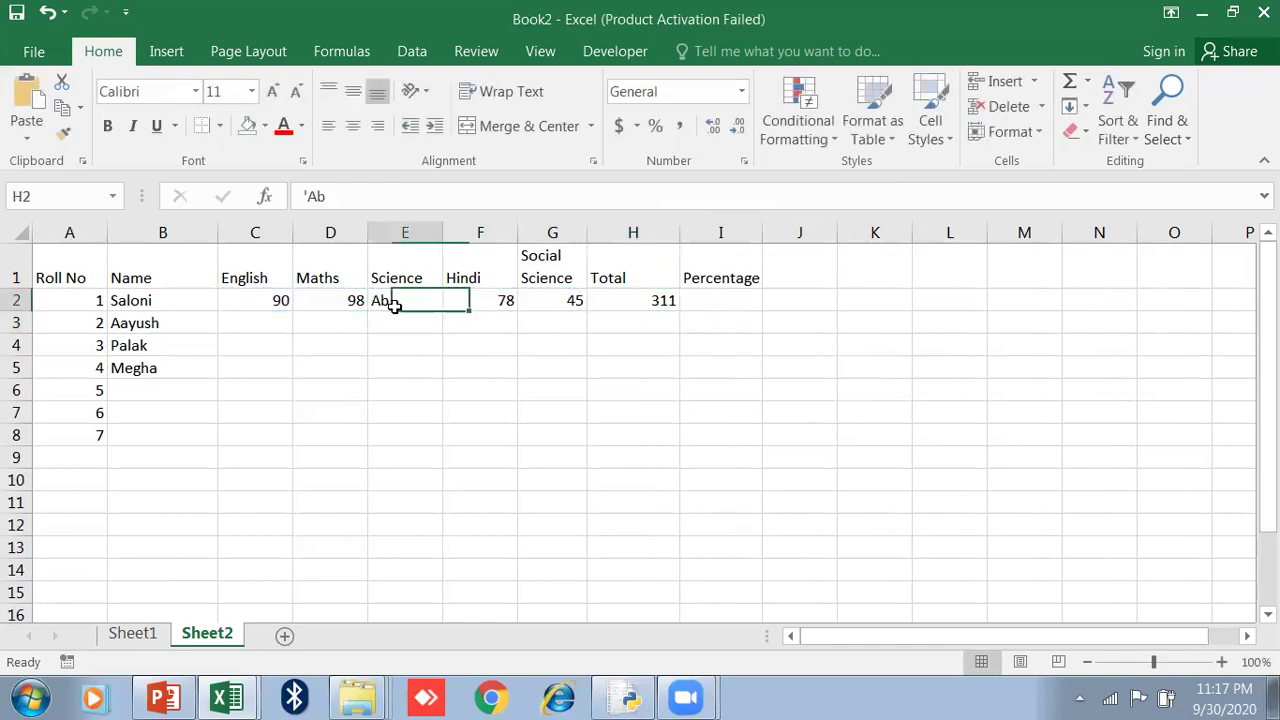
{"action": "left_click", "coordinate": [621, 304]}
{"action": "left_click", "coordinate": [403, 298]}
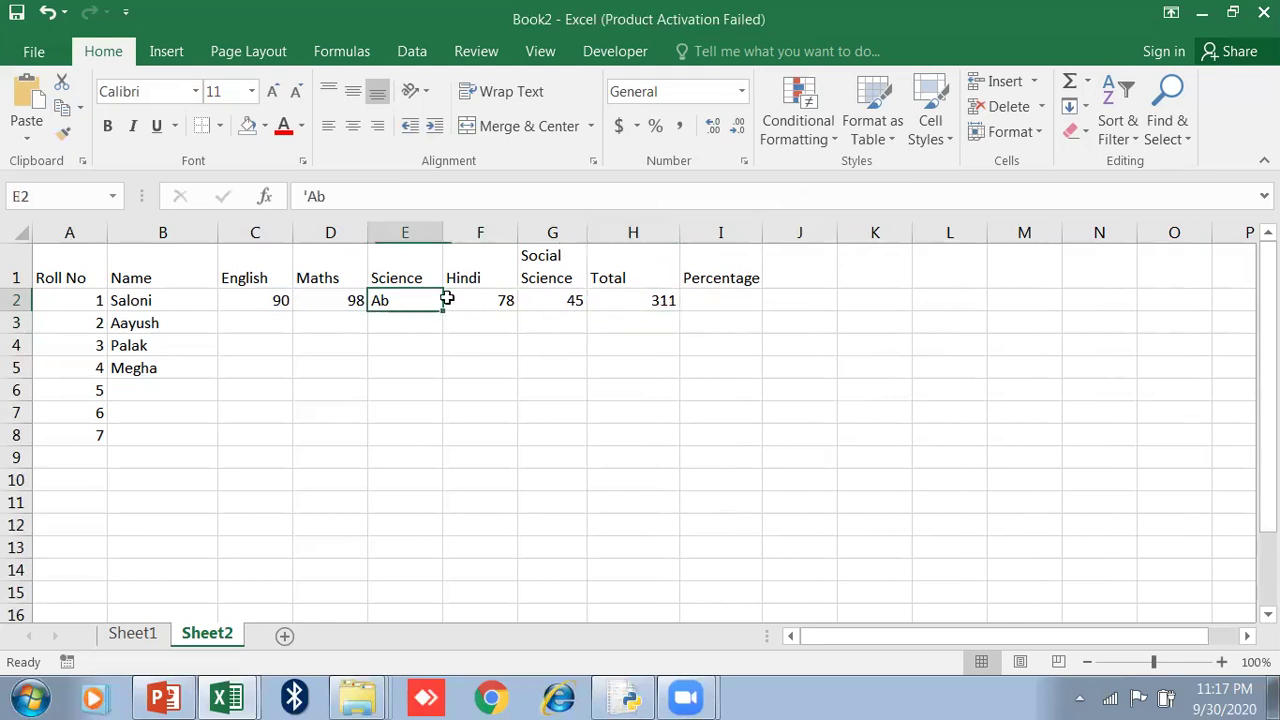
{"action": "left_click", "coordinate": [654, 298]}
{"action": "left_click", "coordinate": [317, 300]}
{"action": "left_click_drag", "start_coordinate": [317, 300], "coordinate": [534, 300]}
{"action": "left_click", "coordinate": [640, 303]}
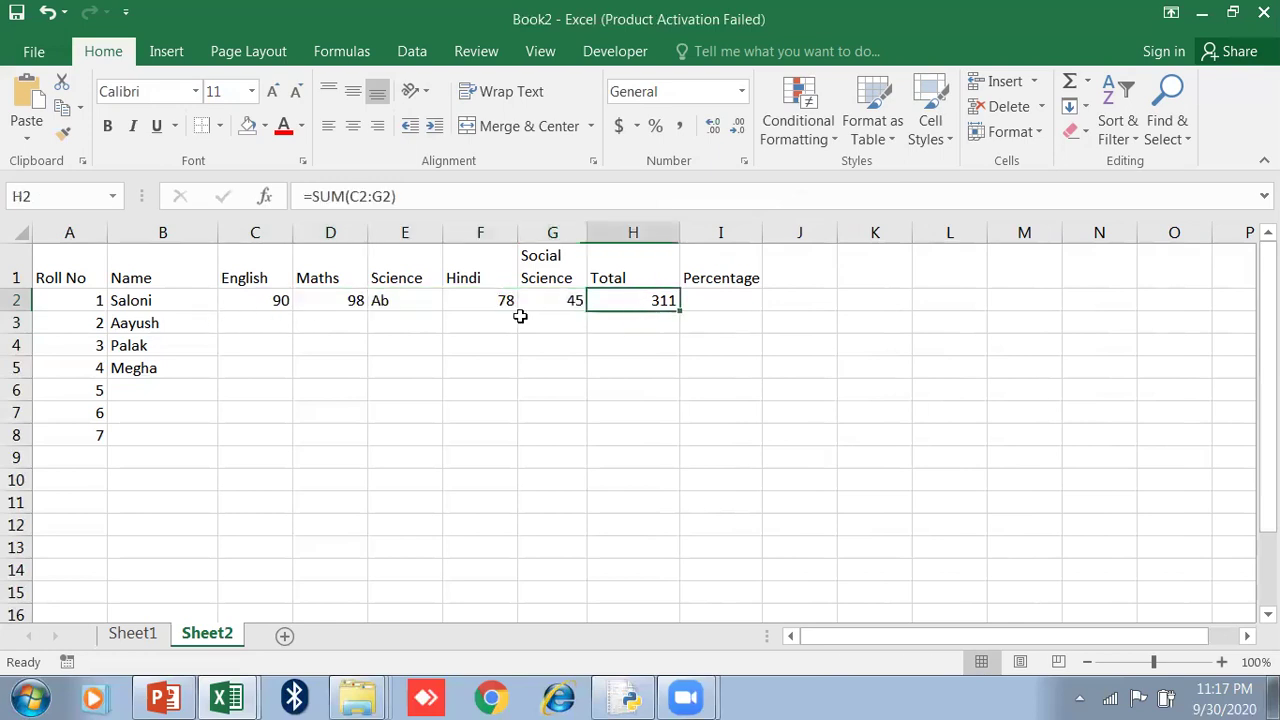
- Insert an entire new column before the Percentage column
{"action": "left_click", "coordinate": [724, 277]}
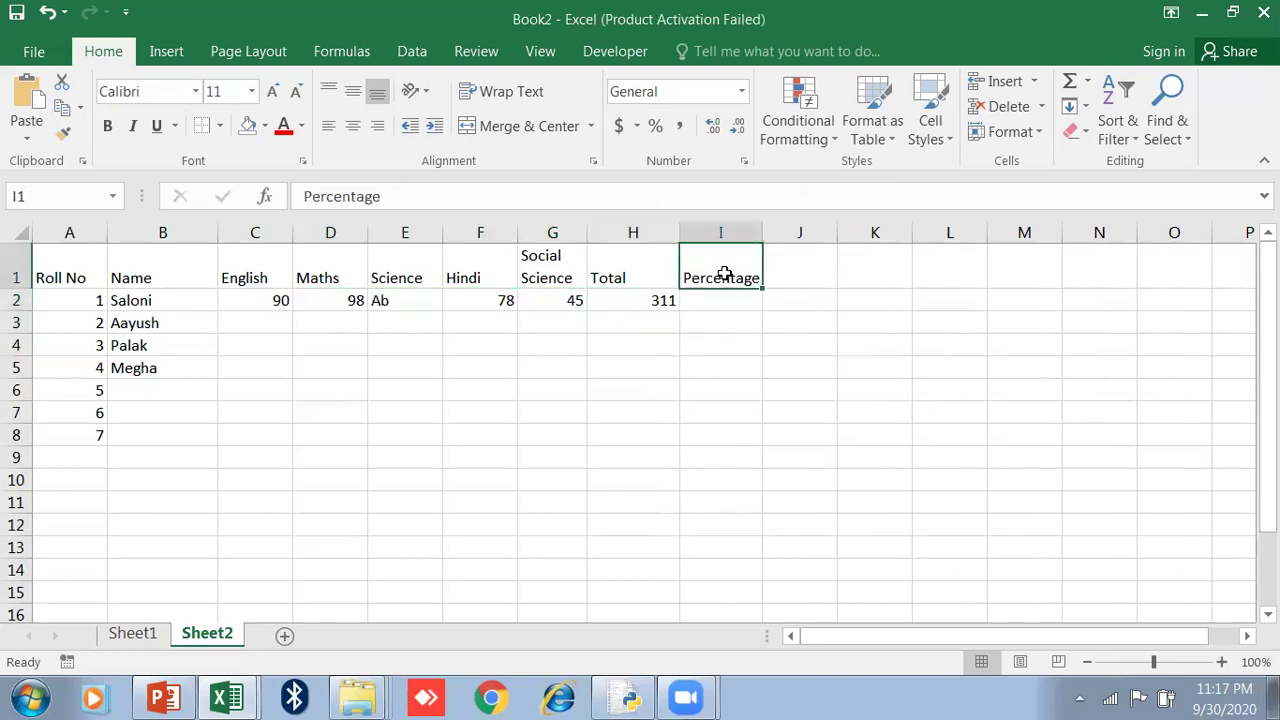
{"action": "right_click", "coordinate": [707, 281]}
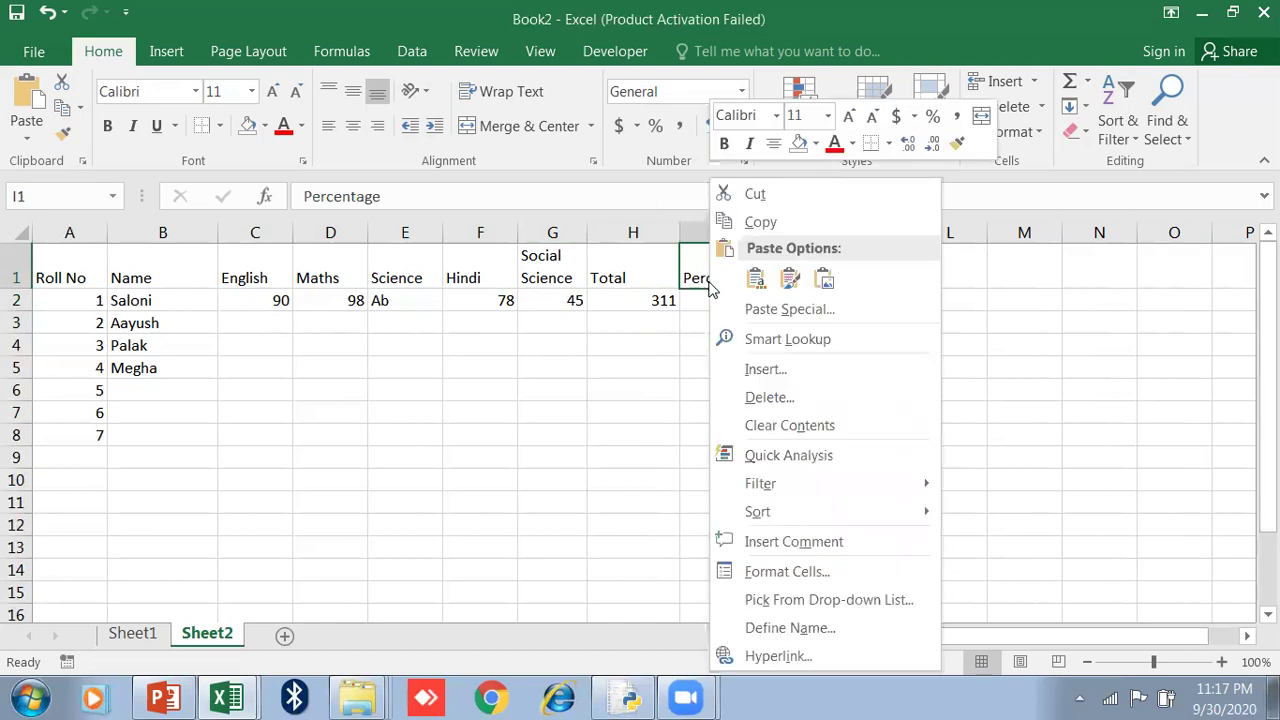
{"action": "left_click", "coordinate": [757, 367]}
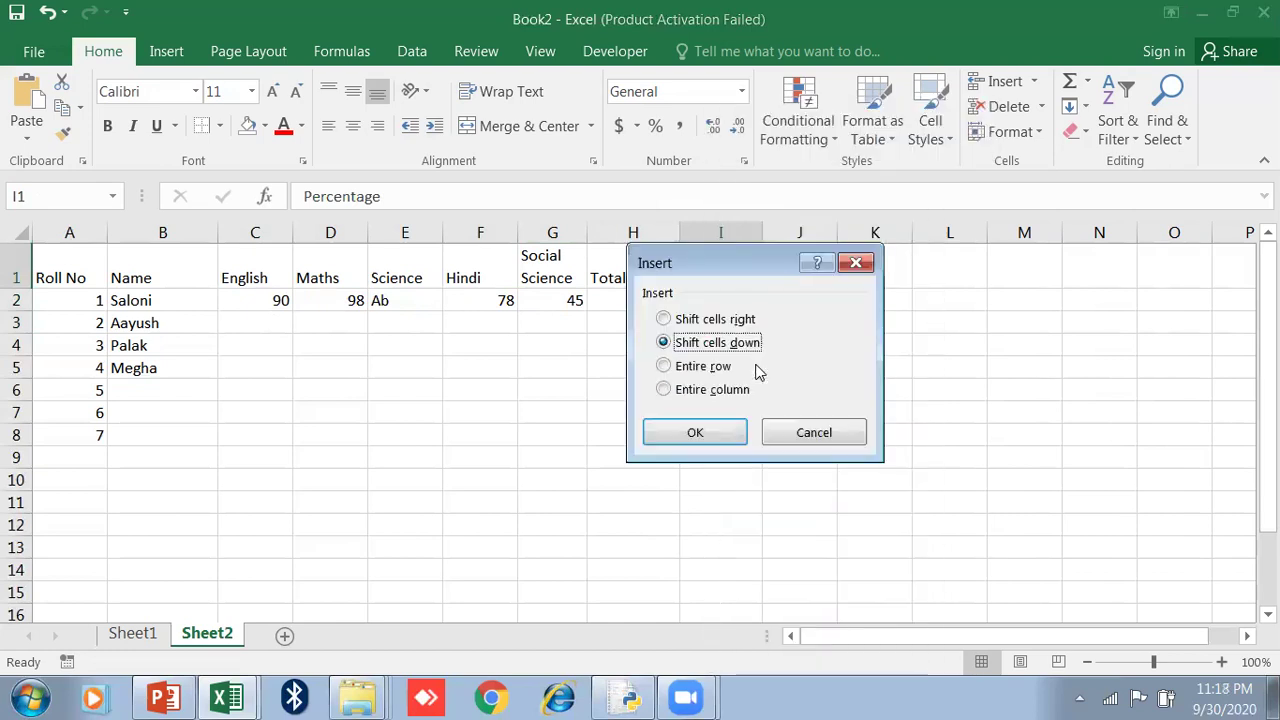
{"action": "left_click", "coordinate": [702, 390]}
{"action": "left_click", "coordinate": [695, 434]}
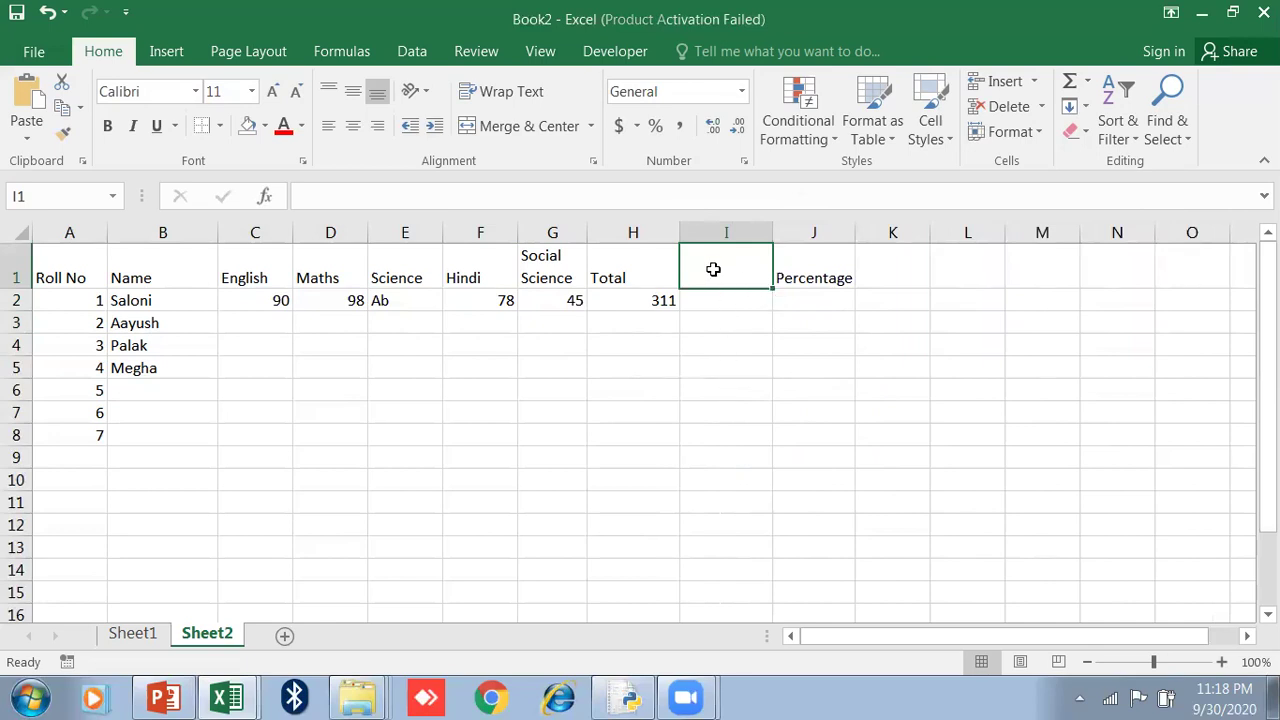
- Head the new column I with Total marks and enter 500 in I2
{"action": "type", "text": "Total marks"}
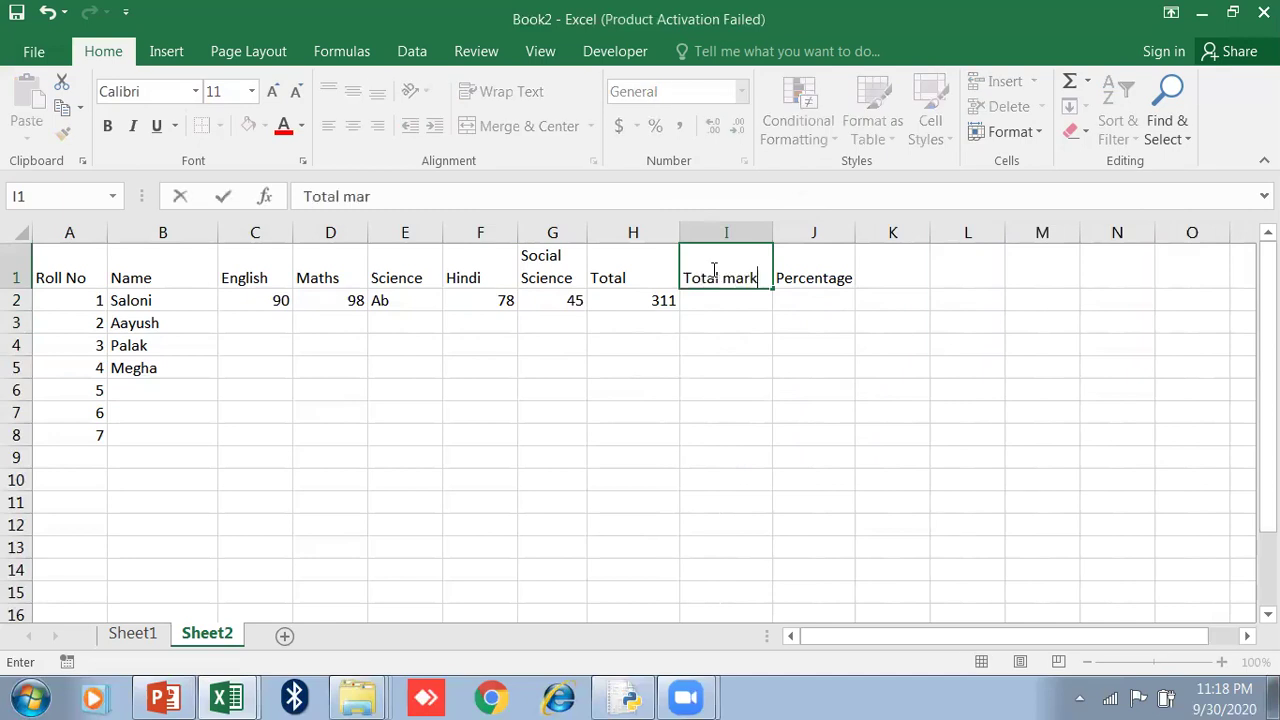
{"action": "key", "text": "Return"}
{"action": "type", "text": "500"}
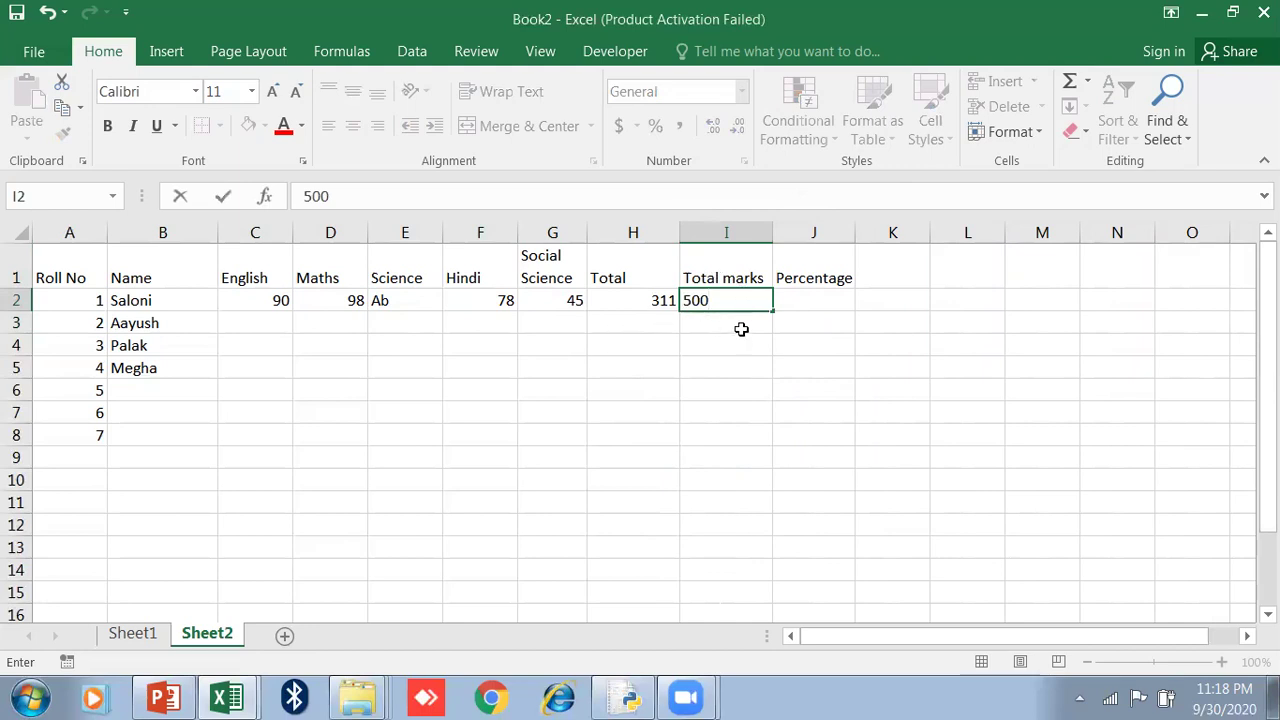
{"action": "key", "text": "Return"}
- Change the heading in H1 to Obtained Marks and wrap its text
{"action": "left_click", "coordinate": [621, 277]}
{"action": "type", "text": "Obtained Marks"}
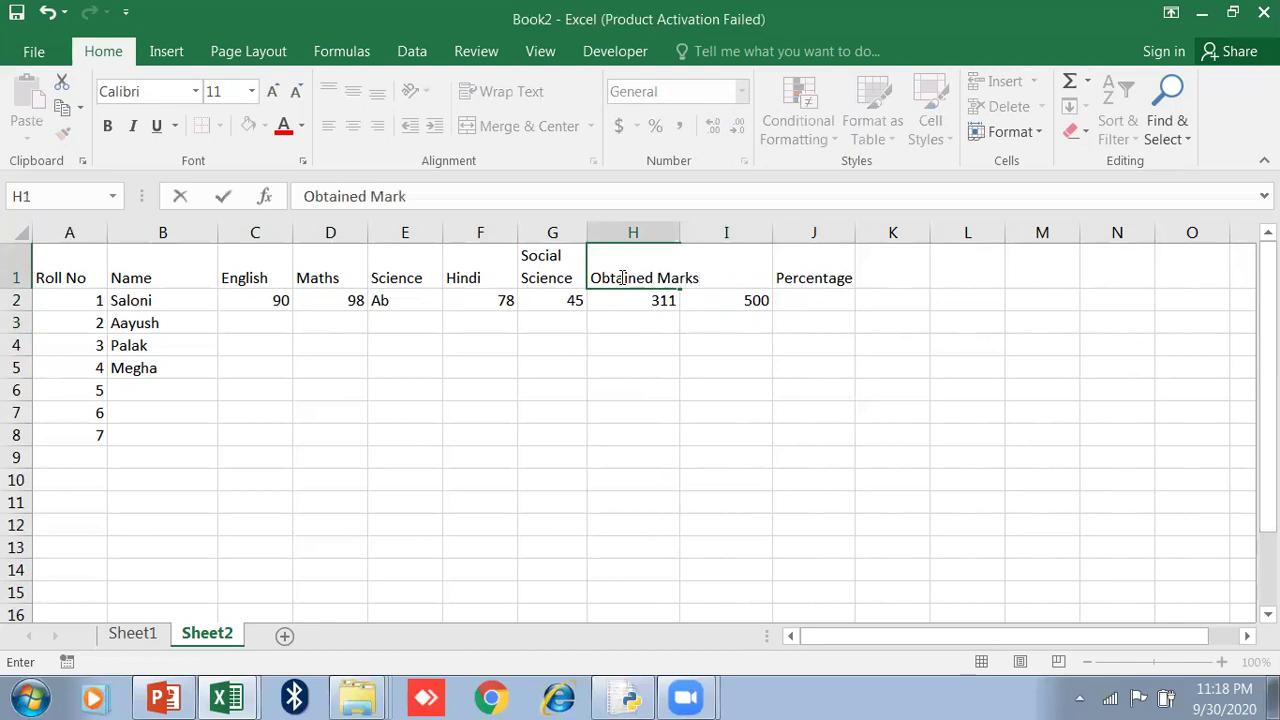
{"action": "left_click", "coordinate": [648, 368]}
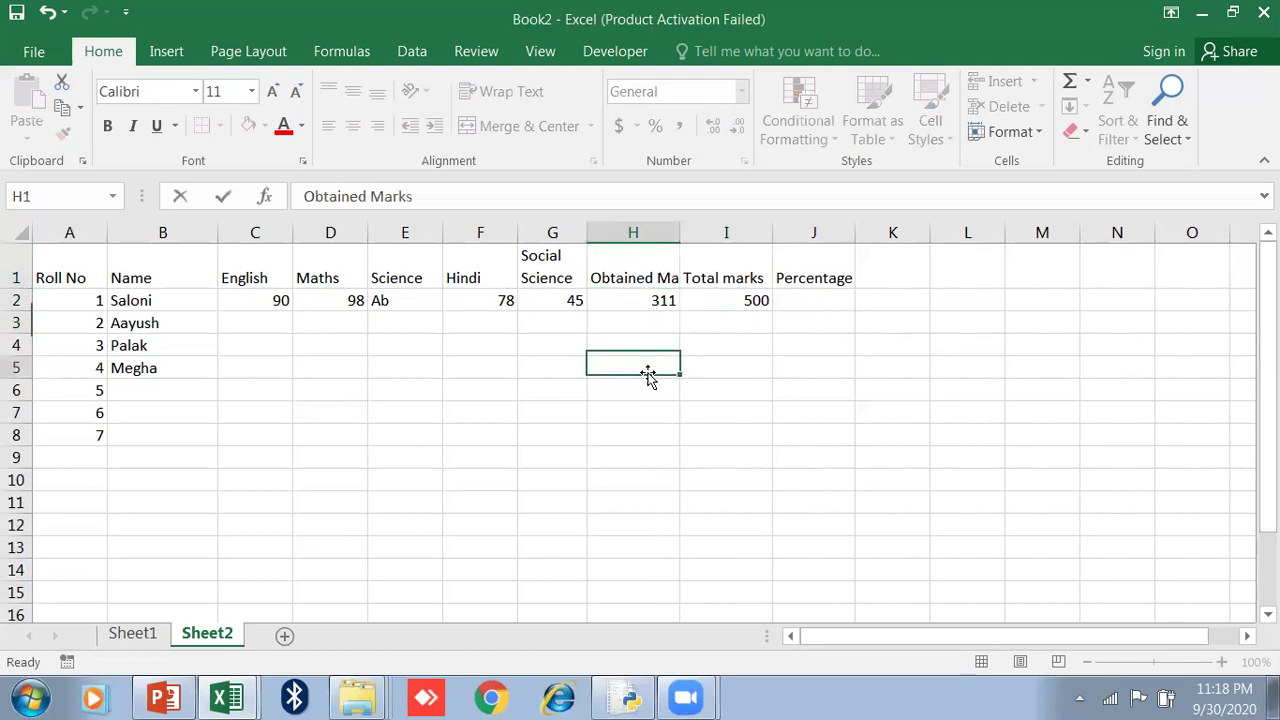
{"action": "left_click", "coordinate": [634, 262]}
{"action": "left_click", "coordinate": [525, 92]}
- Wrap the Total marks heading in I1 and narrow column I slightly
{"action": "left_click", "coordinate": [700, 256]}
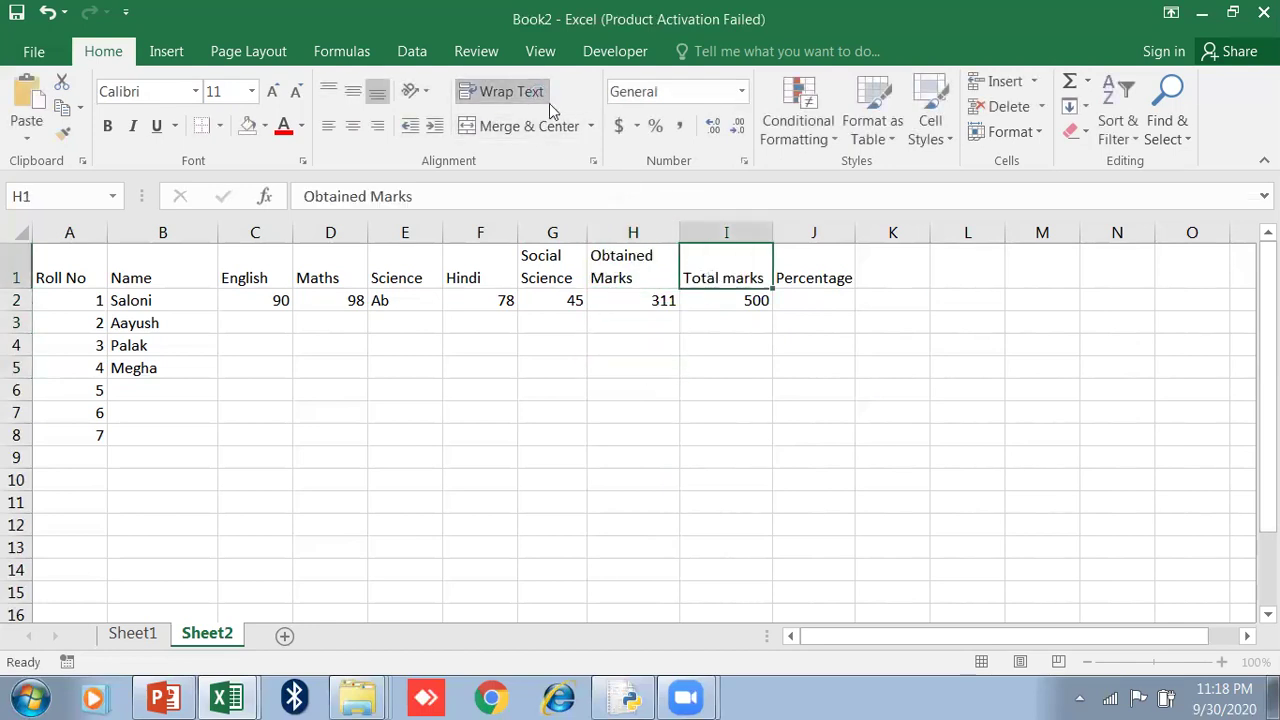
{"action": "left_click", "coordinate": [500, 91]}
{"action": "left_click", "coordinate": [717, 368]}
{"action": "left_click", "coordinate": [745, 279]}
{"action": "left_click_drag", "start_coordinate": [772, 232], "coordinate": [752, 232]}
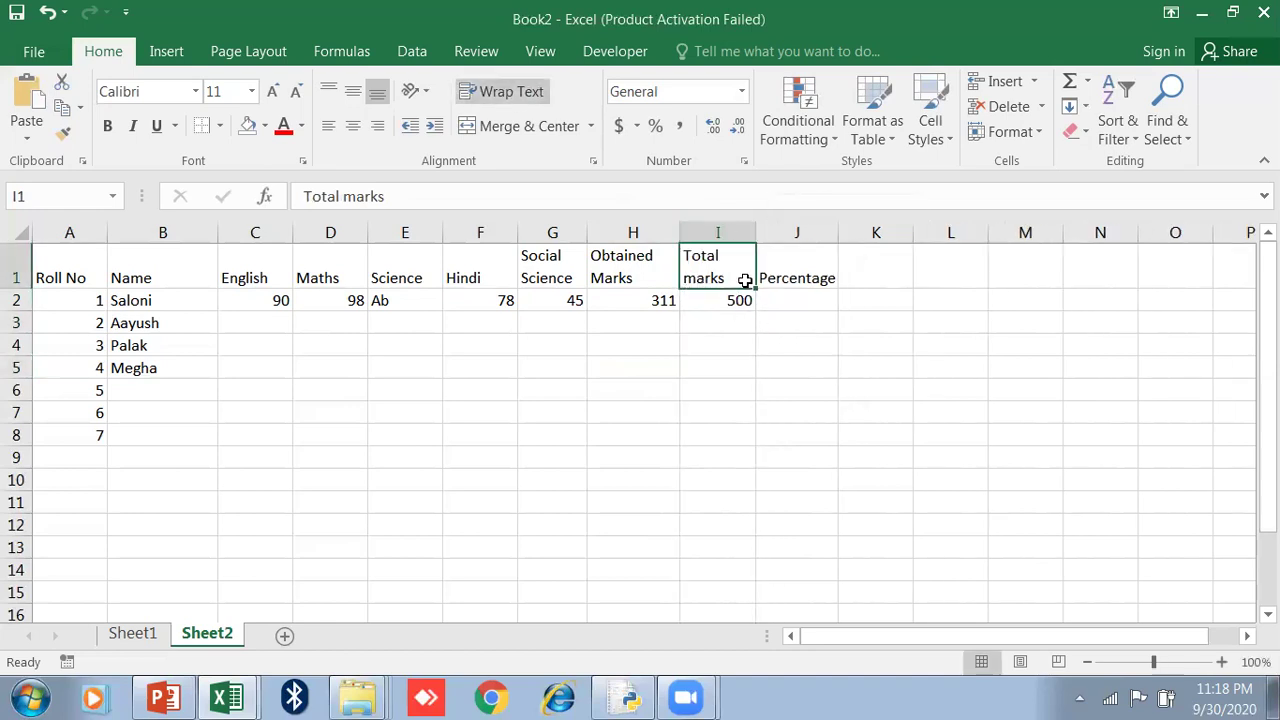
- Calculate the first student's percentage in J2 with the formula =H2/I2
{"action": "left_click", "coordinate": [736, 308]}
{"action": "left_click", "coordinate": [800, 300]}
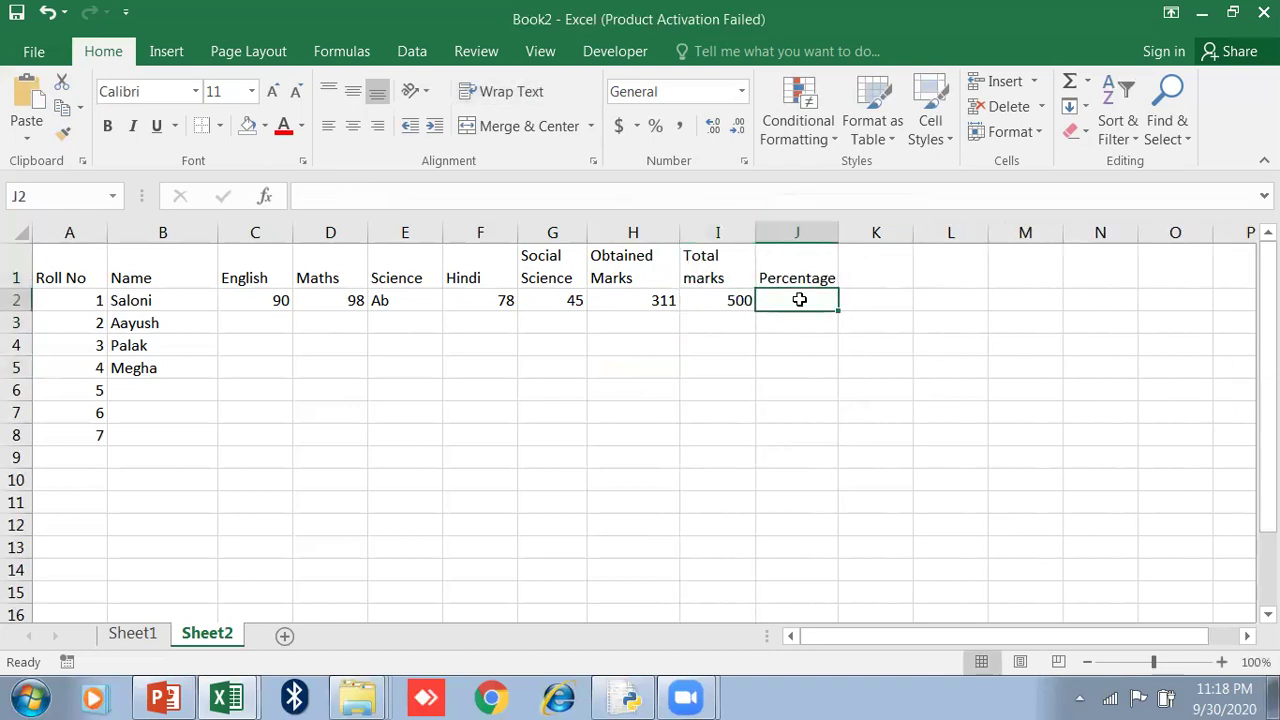
{"action": "type", "text": "="}
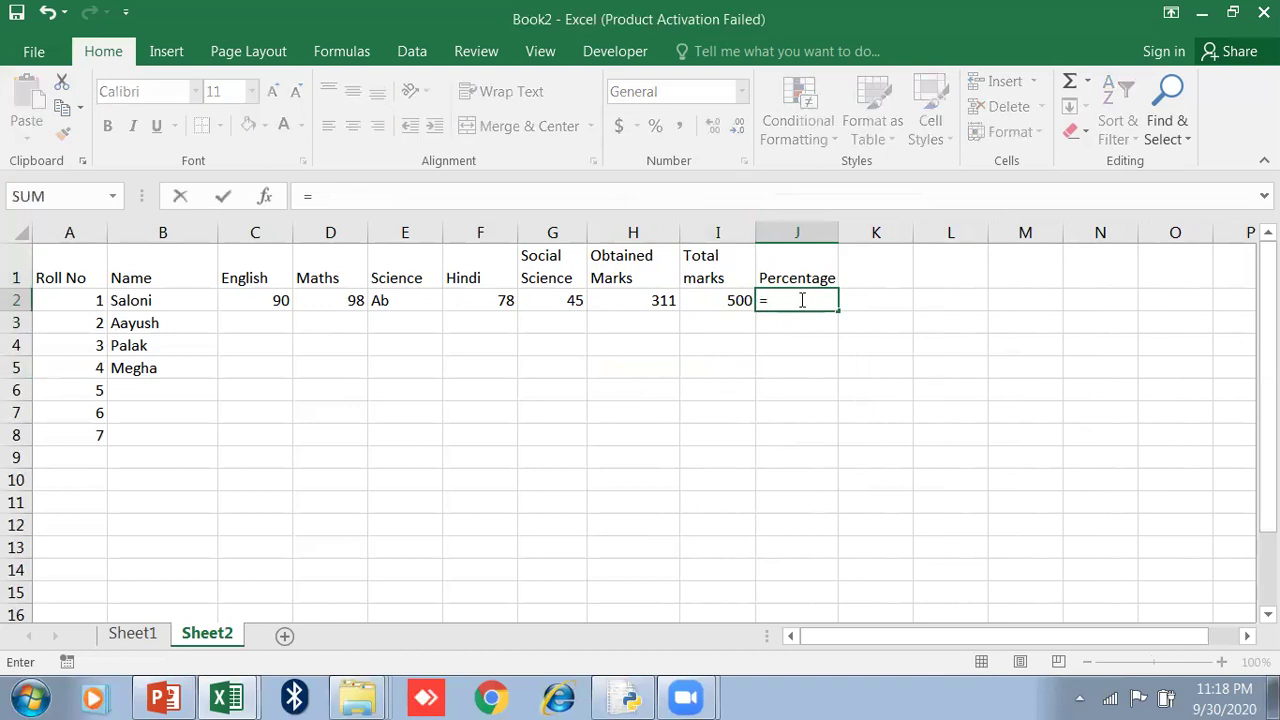
{"action": "left_click", "coordinate": [663, 300]}
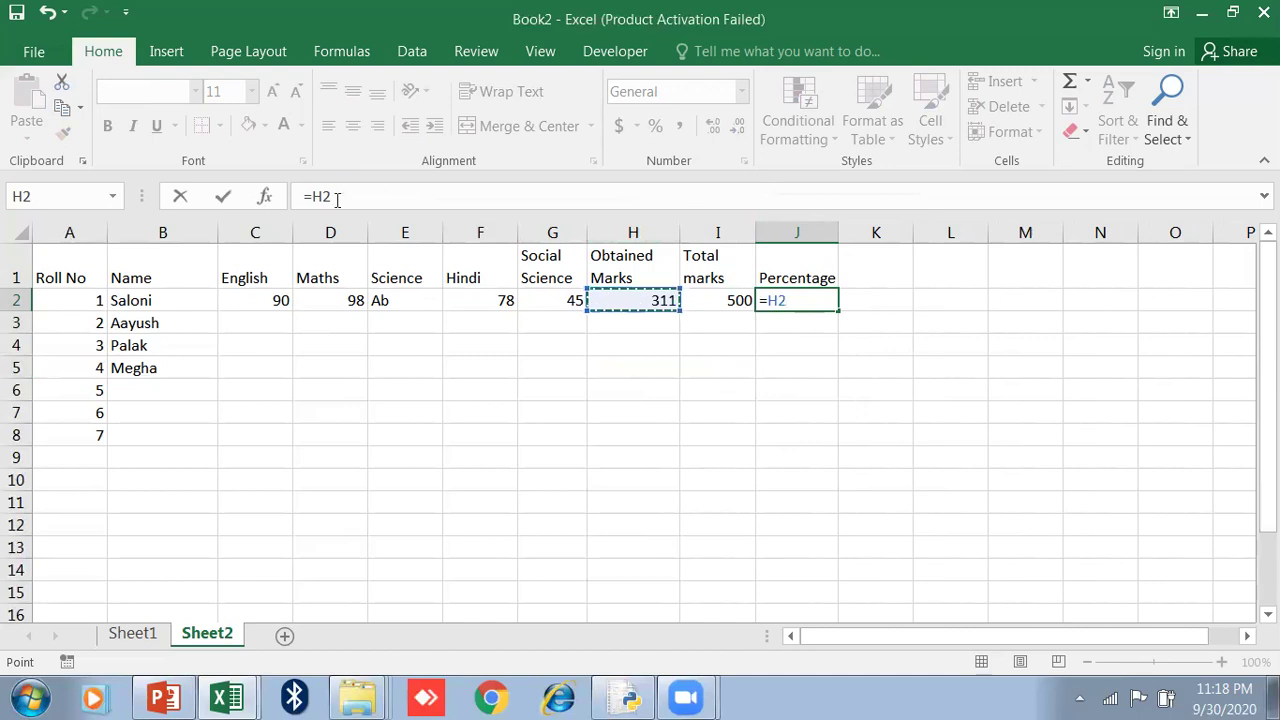
{"action": "type", "text": "/"}
{"action": "left_click", "coordinate": [708, 300]}
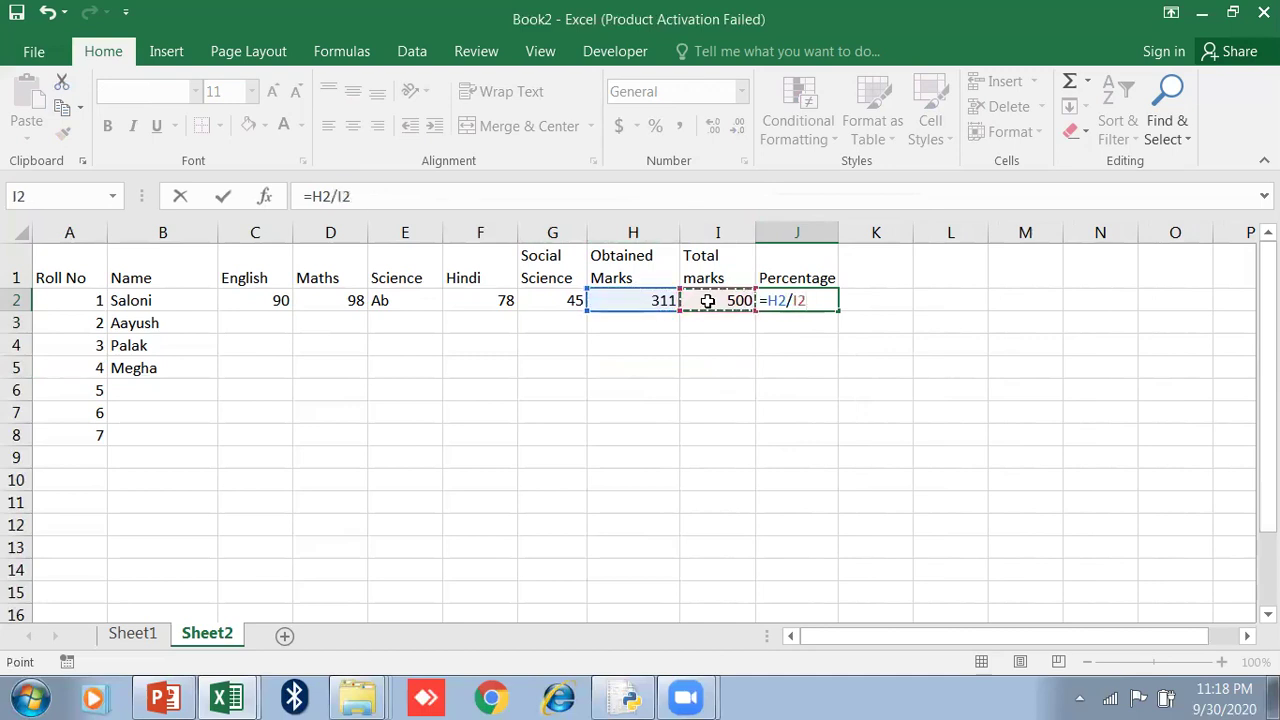
{"action": "key", "text": "Return"}
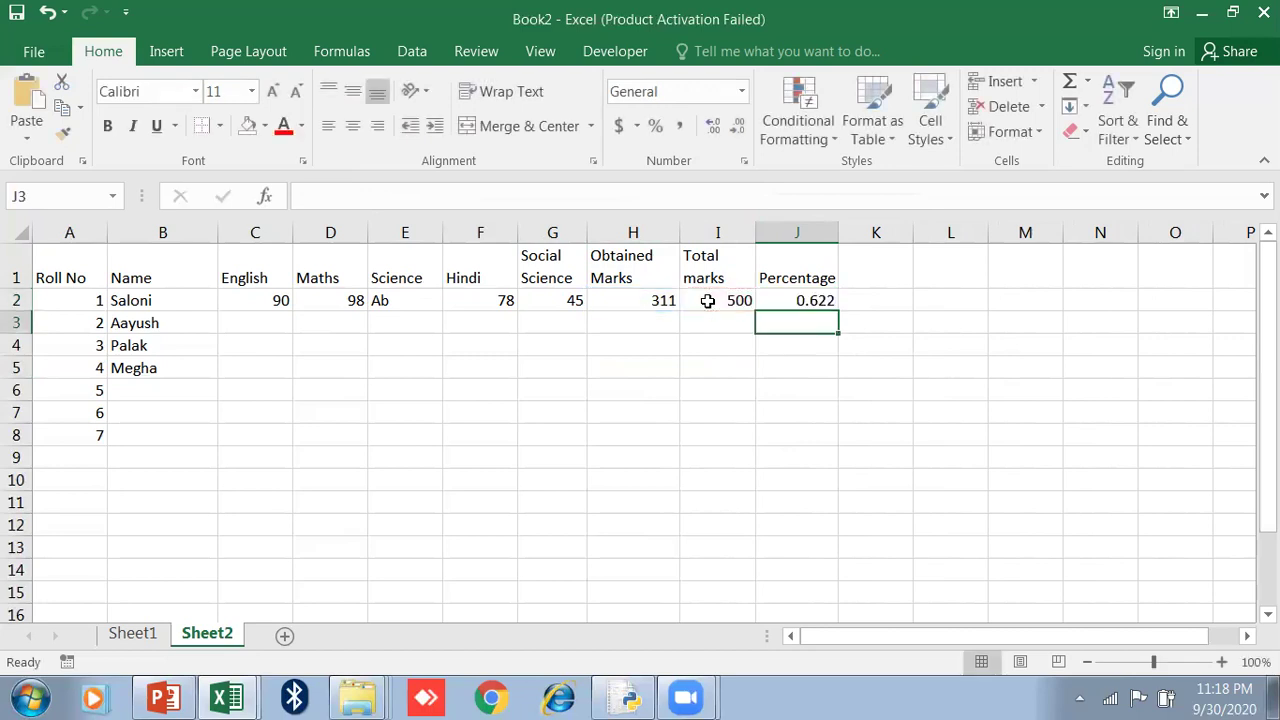
- Apply the Percentage number format to the result in J2
{"action": "left_click", "coordinate": [801, 300]}
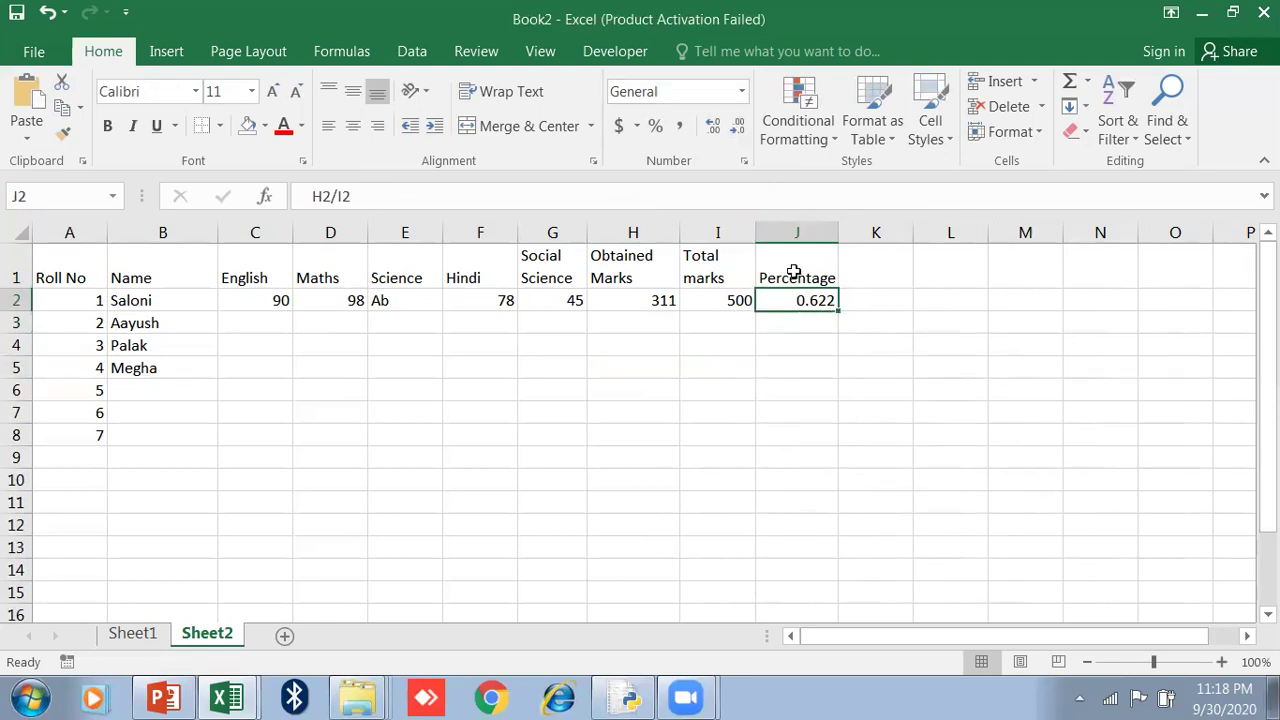
{"action": "left_click", "coordinate": [784, 372]}
{"action": "left_click", "coordinate": [788, 298]}
{"action": "left_click", "coordinate": [741, 91]}
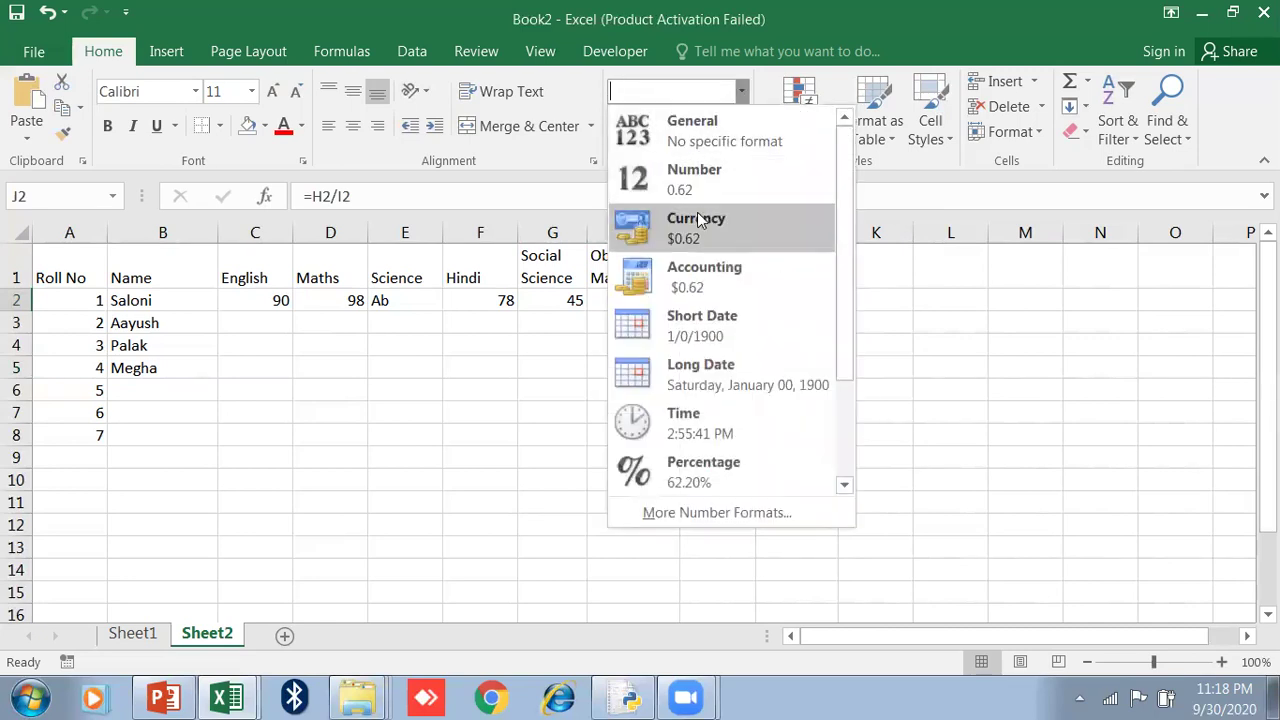
{"action": "left_click", "coordinate": [705, 470]}
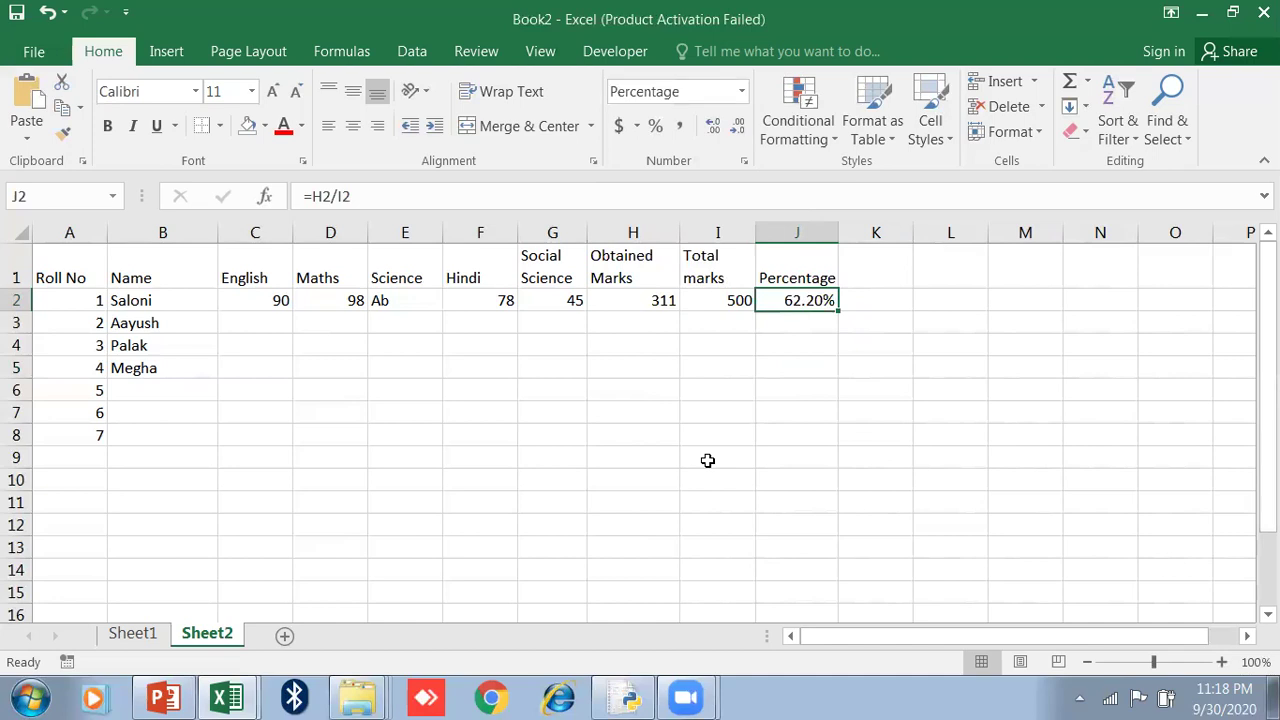
{"action": "left_click", "coordinate": [811, 418]}
{"action": "left_click", "coordinate": [817, 296]}
- Enter the English marks 67, 78, 89 and 90 in C3 to C6
{"action": "left_click", "coordinate": [270, 321]}
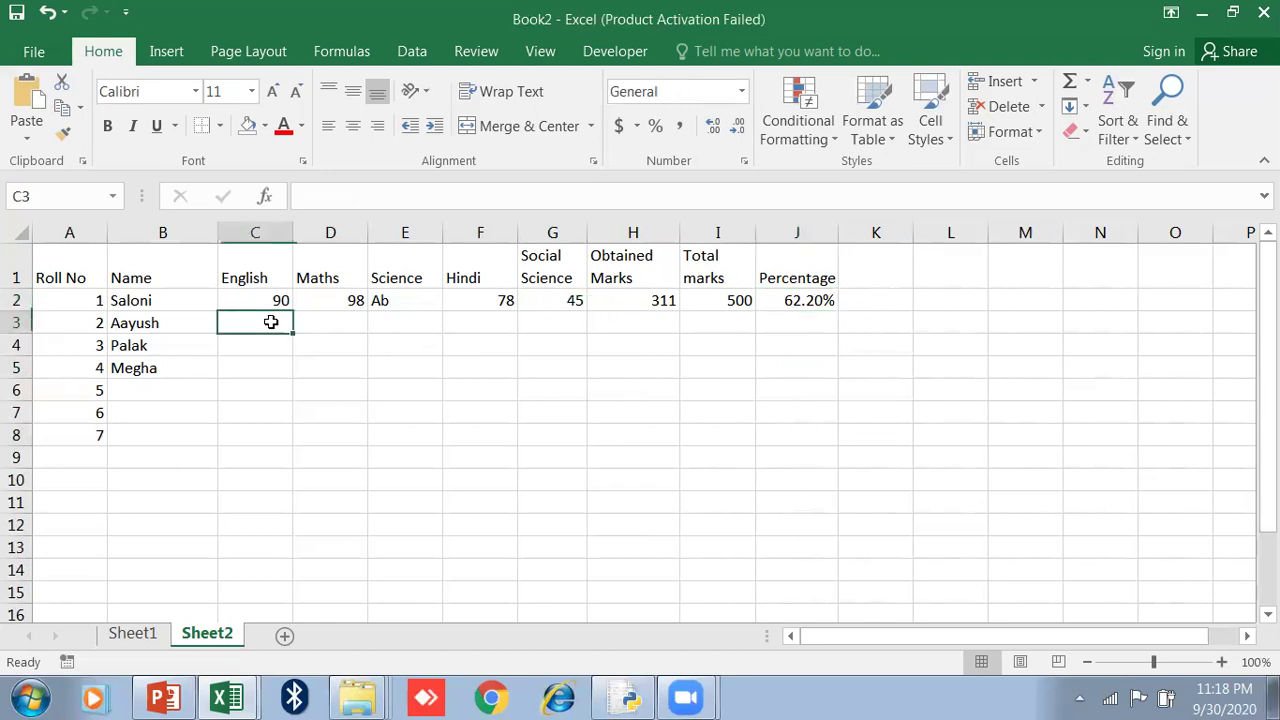
{"action": "type", "text": "67"}
{"action": "left_click", "coordinate": [274, 343]}
{"action": "type", "text": "78"}
{"action": "left_click", "coordinate": [270, 368]}
{"action": "type", "text": "89"}
{"action": "left_click", "coordinate": [262, 393]}
{"action": "type", "text": "90"}
{"action": "left_click", "coordinate": [261, 410]}
- Enter a Maths mark of 90 in both D3 and D4
{"action": "left_click", "coordinate": [351, 320]}
{"action": "type", "text": "90"}
{"action": "left_click", "coordinate": [344, 342]}
{"action": "type", "text": "90"}
- Fill in the missing student names for roll numbers 5 to 7 in B6 to B8, capitalising only the first letters
{"action": "left_click", "coordinate": [190, 387]}
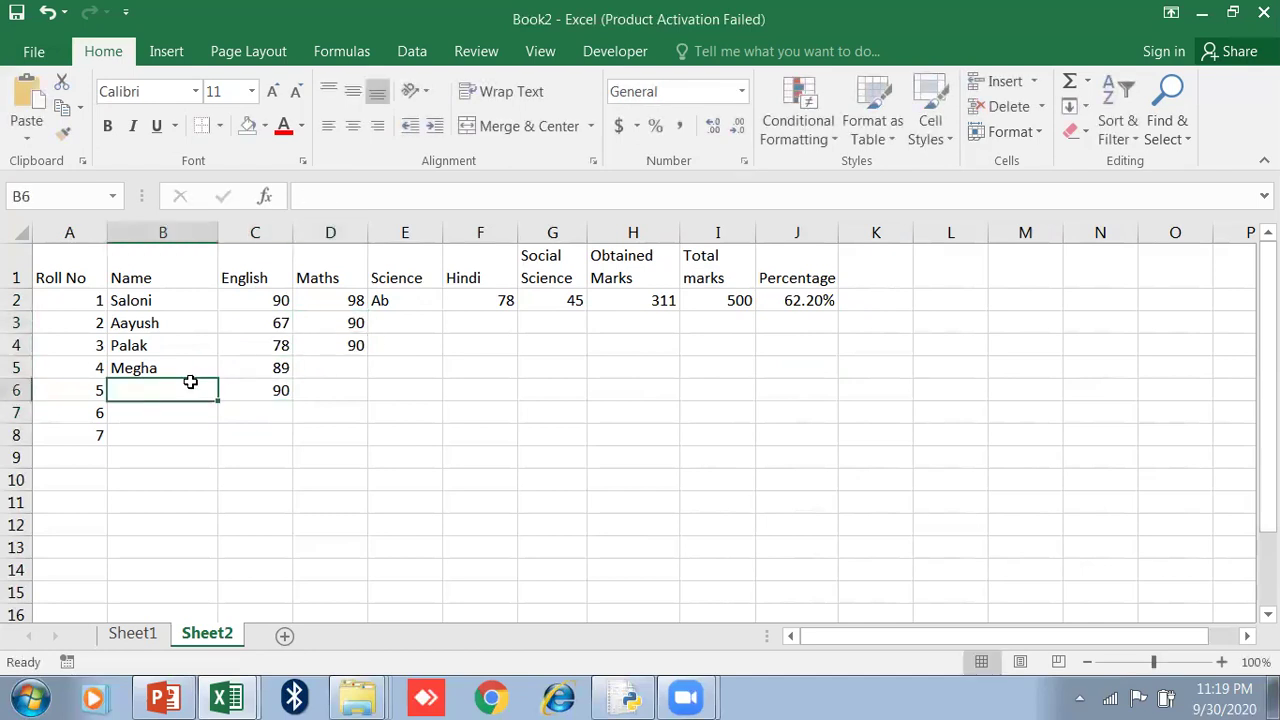
{"action": "type", "text": "RAvi"}
{"action": "key", "text": "Return"}
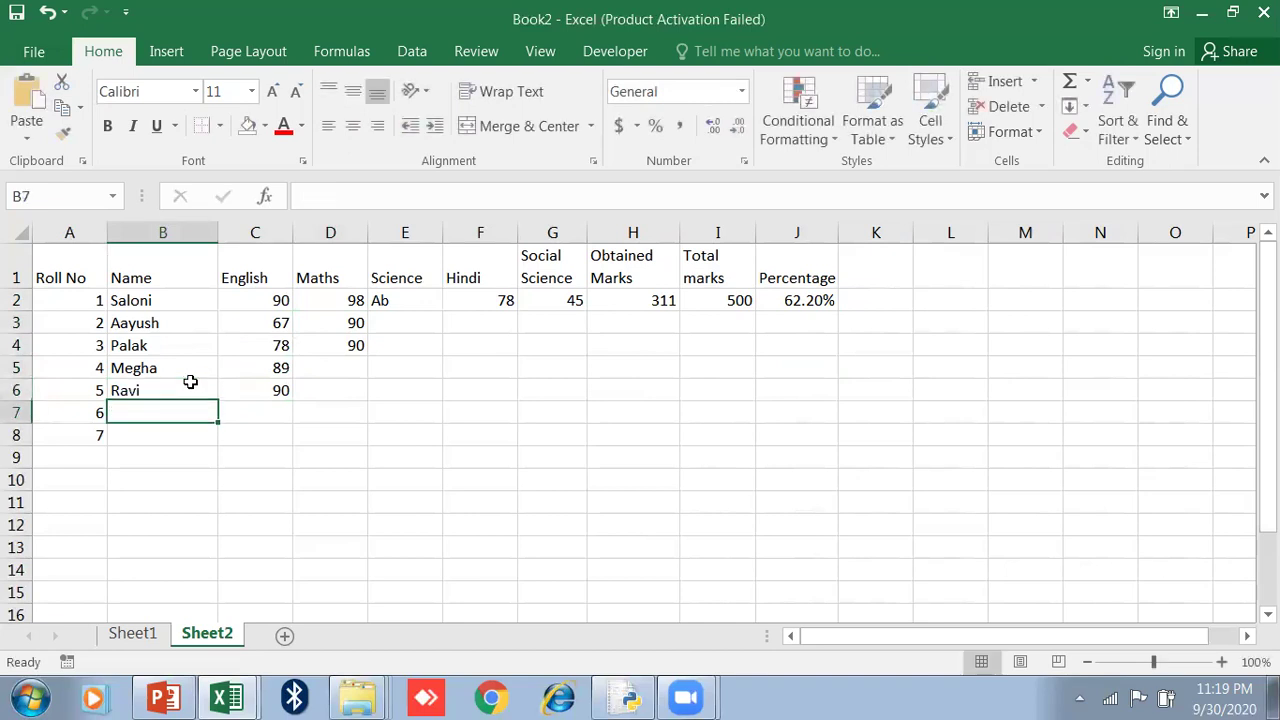
{"action": "type", "text": "E"}
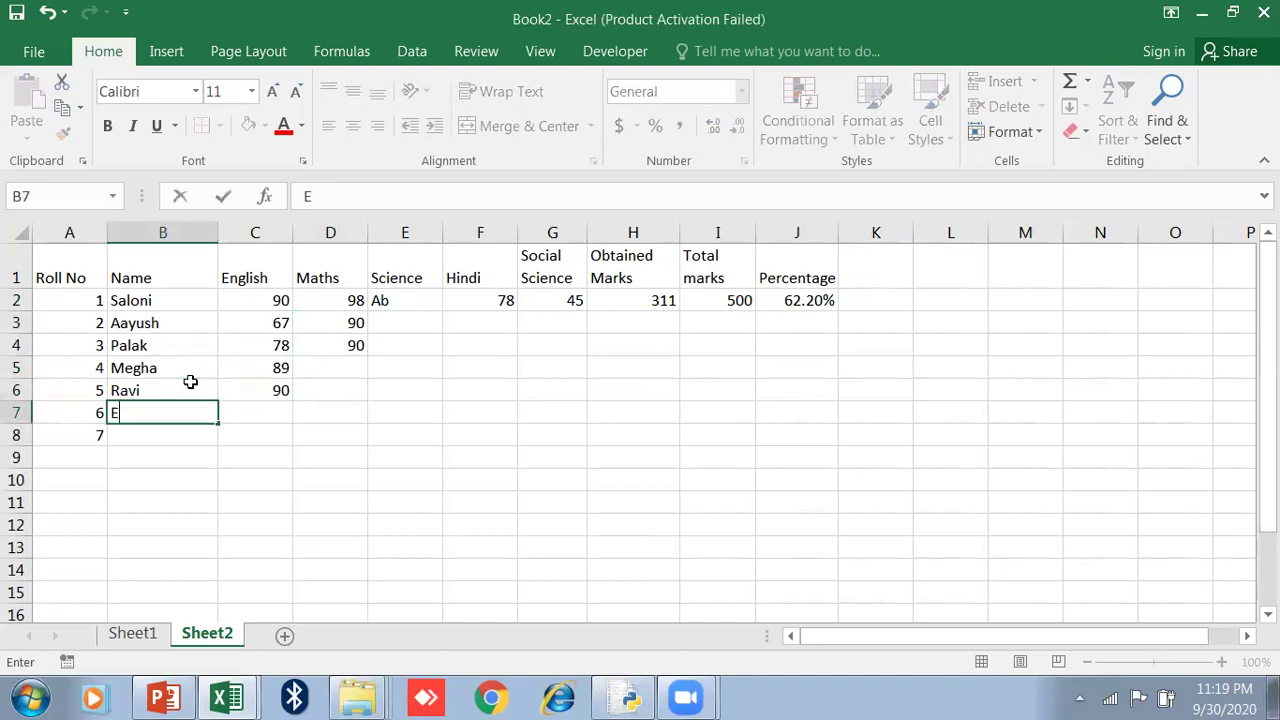
{"action": "type", "text": "NA"}
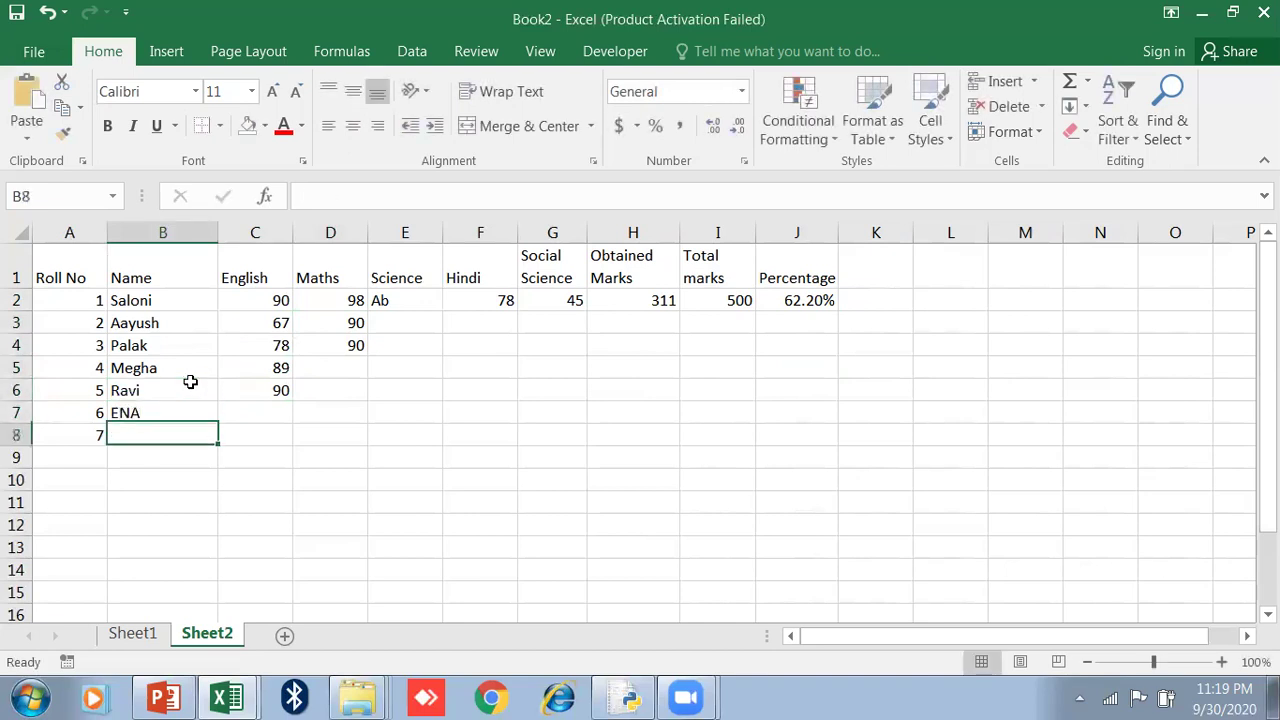
{"action": "key", "text": "Return"}
{"action": "key", "text": "Up"}
{"action": "type", "text": "E"}
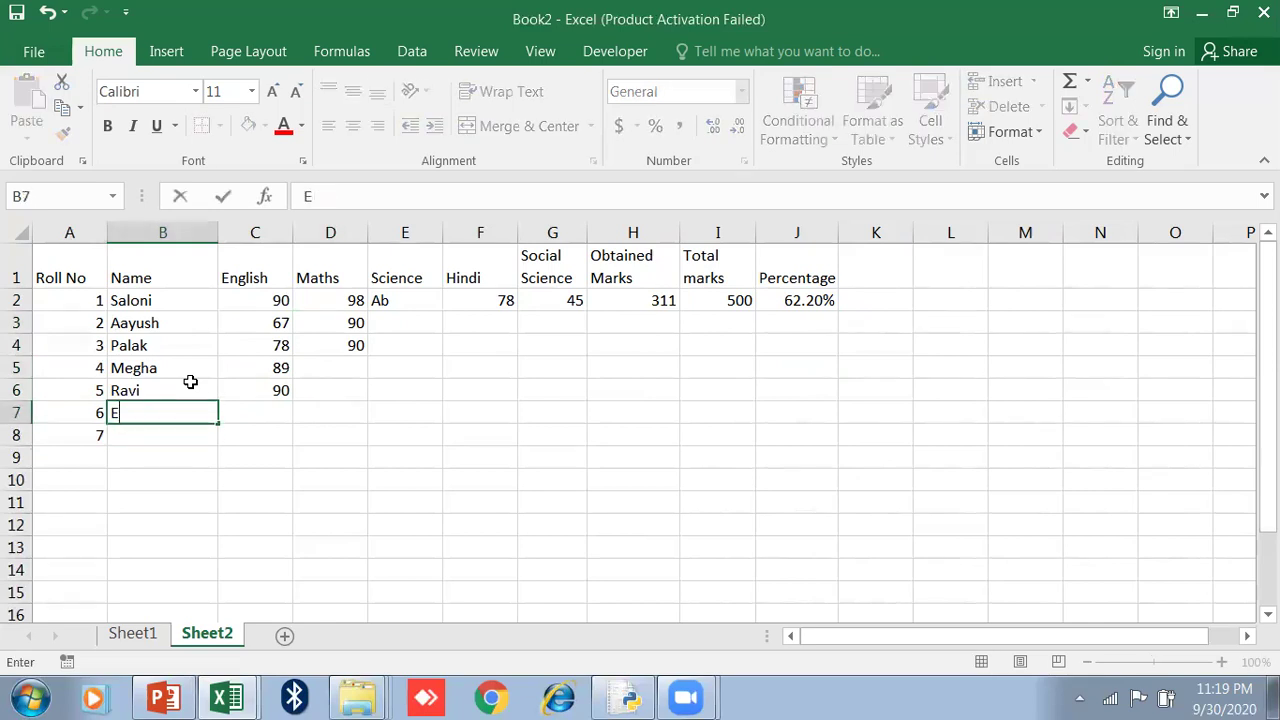
{"action": "type", "text": "na"}
{"action": "key", "text": "Return"}
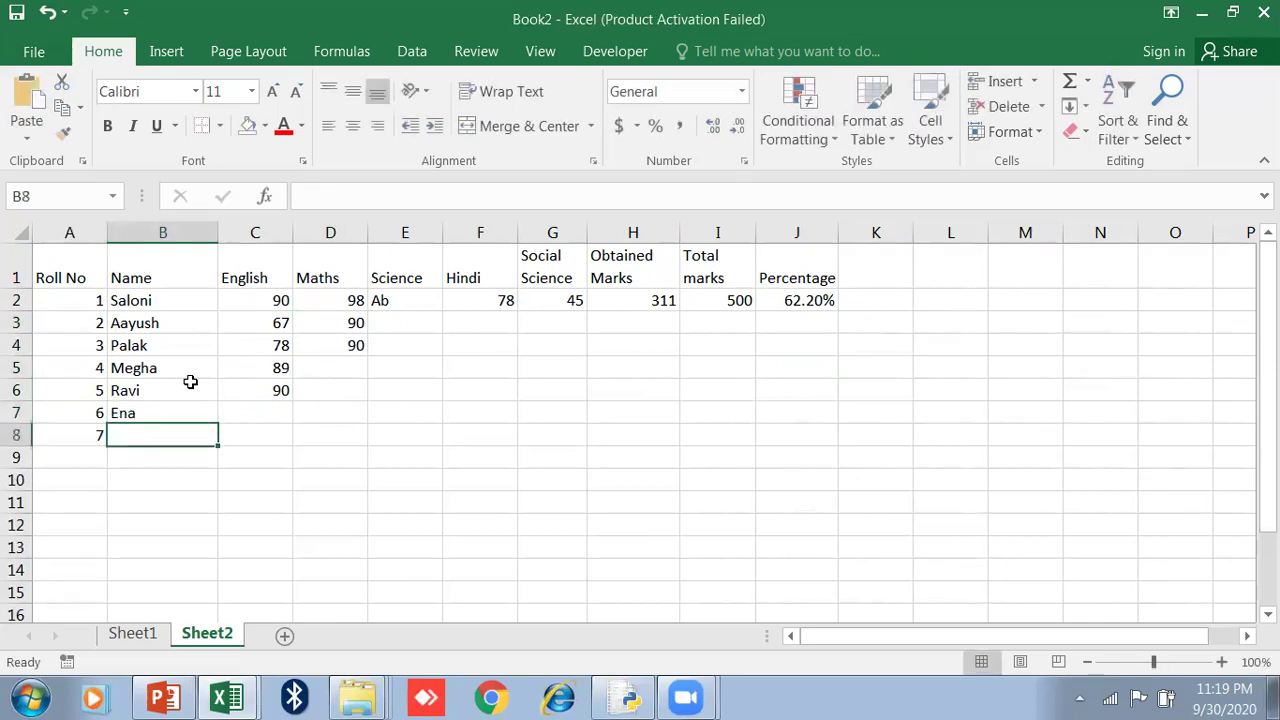
{"action": "type", "text": "Reena"}
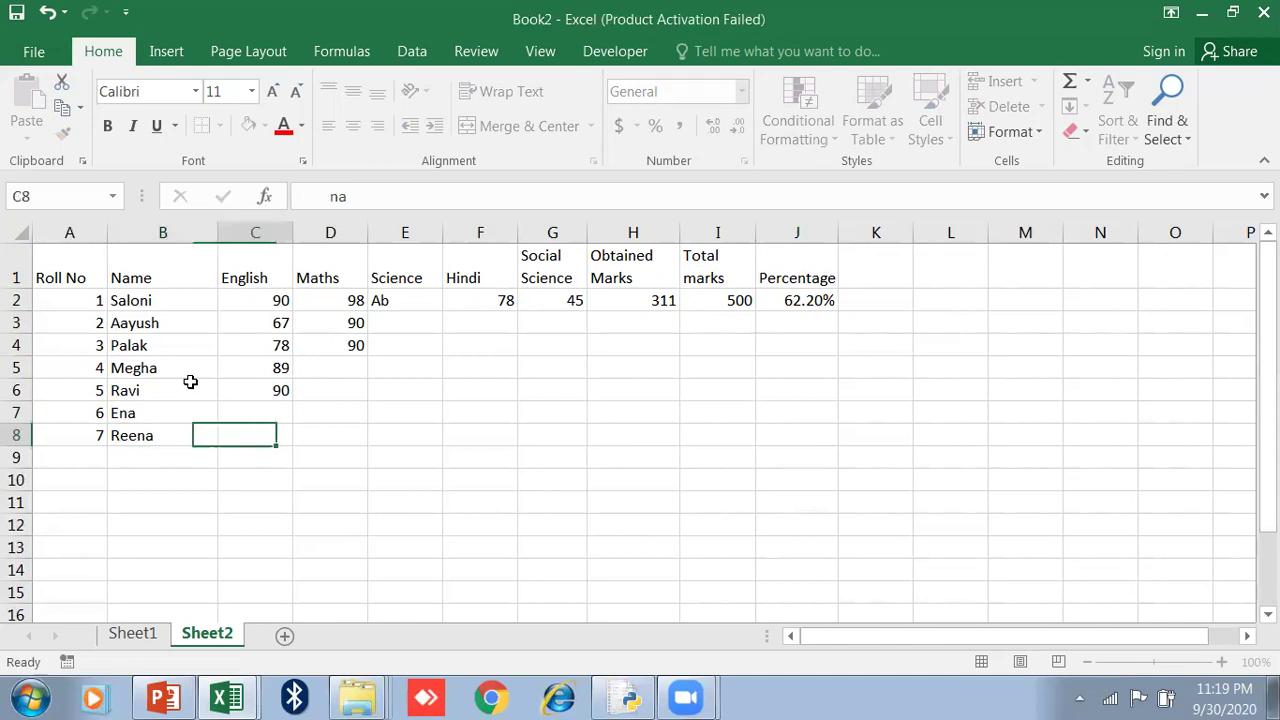
- Enter the Maths marks 78, 89 and 78 in D5 to D7 and the English mark 67 in C7
{"action": "left_click", "coordinate": [314, 373]}
{"action": "type", "text": "78"}
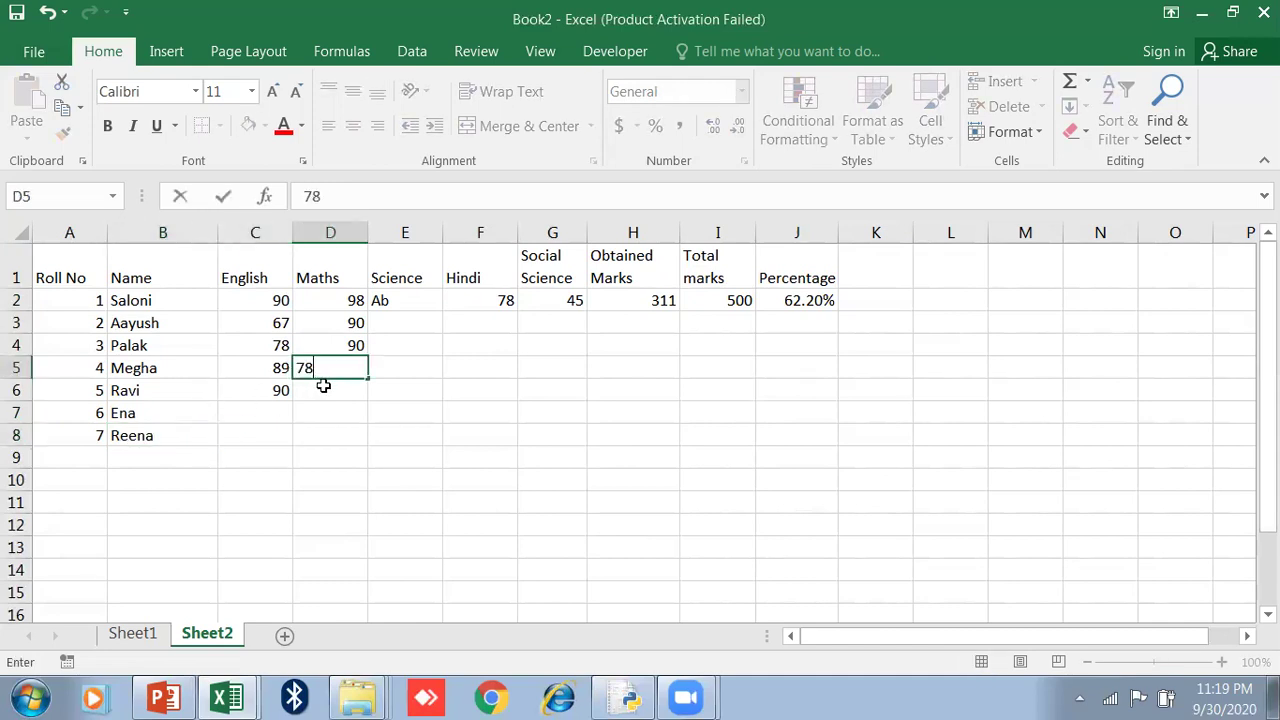
{"action": "left_click", "coordinate": [323, 388]}
{"action": "type", "text": "89"}
{"action": "left_click", "coordinate": [284, 408]}
{"action": "type", "text": "67"}
{"action": "left_click", "coordinate": [329, 414]}
{"action": "type", "text": "78"}
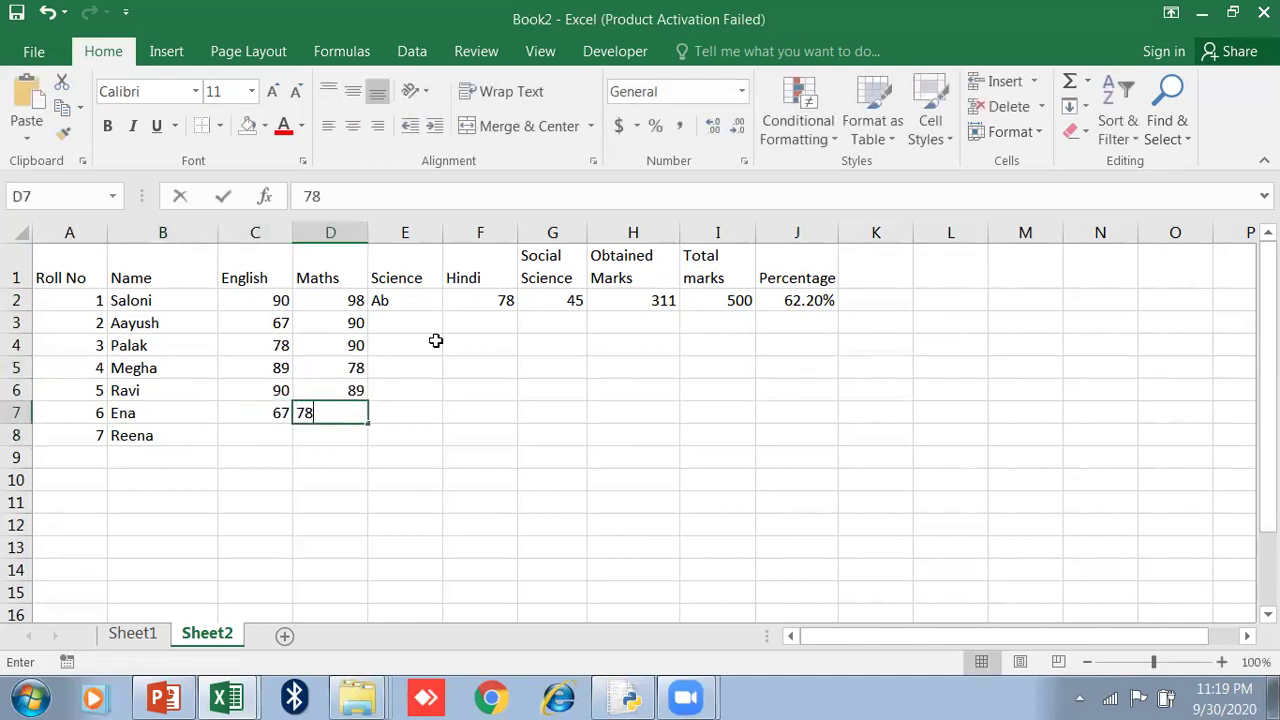
- Enter the Science marks 89, 67, 66, 54 and 45 in E3 to E7
{"action": "left_click", "coordinate": [431, 318]}
{"action": "type", "text": "89"}
{"action": "left_click", "coordinate": [423, 346]}
{"action": "type", "text": "67"}
{"action": "left_click", "coordinate": [414, 385]}
{"action": "left_click", "coordinate": [414, 366]}
{"action": "type", "text": "66"}
{"action": "left_click", "coordinate": [410, 388]}
{"action": "type", "text": "54"}
{"action": "left_click", "coordinate": [408, 415]}
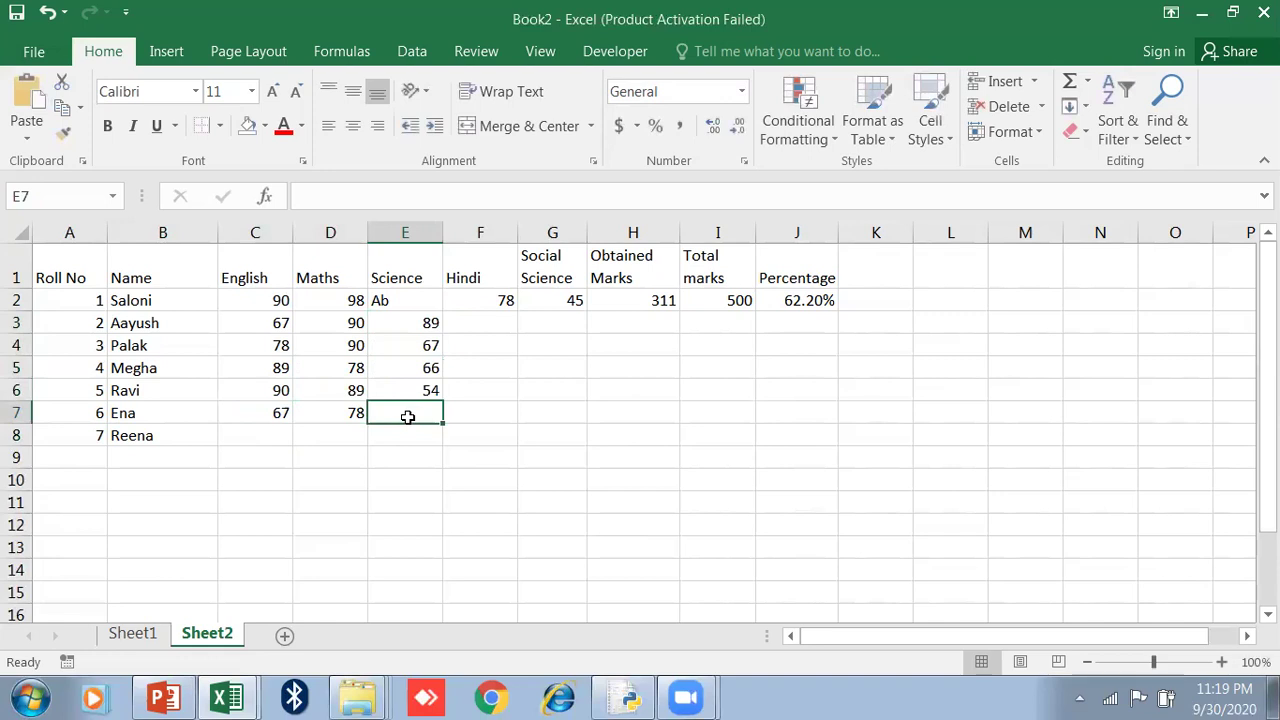
{"action": "type", "text": "45"}
- Enter the Hindi marks 45, 65, 56, 32 and 56 in F3 to F7
{"action": "left_click", "coordinate": [489, 320]}
{"action": "type", "text": "45"}
{"action": "left_click", "coordinate": [494, 343]}
{"action": "type", "text": "65"}
{"action": "left_click", "coordinate": [486, 369]}
{"action": "type", "text": "56"}
{"action": "left_click", "coordinate": [471, 391]}
{"action": "type", "text": "56"}
{"action": "left_click", "coordinate": [466, 412]}
{"action": "type", "text": "56"}
{"action": "left_click", "coordinate": [464, 390]}
{"action": "type", "text": "32"}
- Enter the Social Science marks 56, 66, 67, 34 and 44 in G3 to G7
{"action": "left_click", "coordinate": [564, 318]}
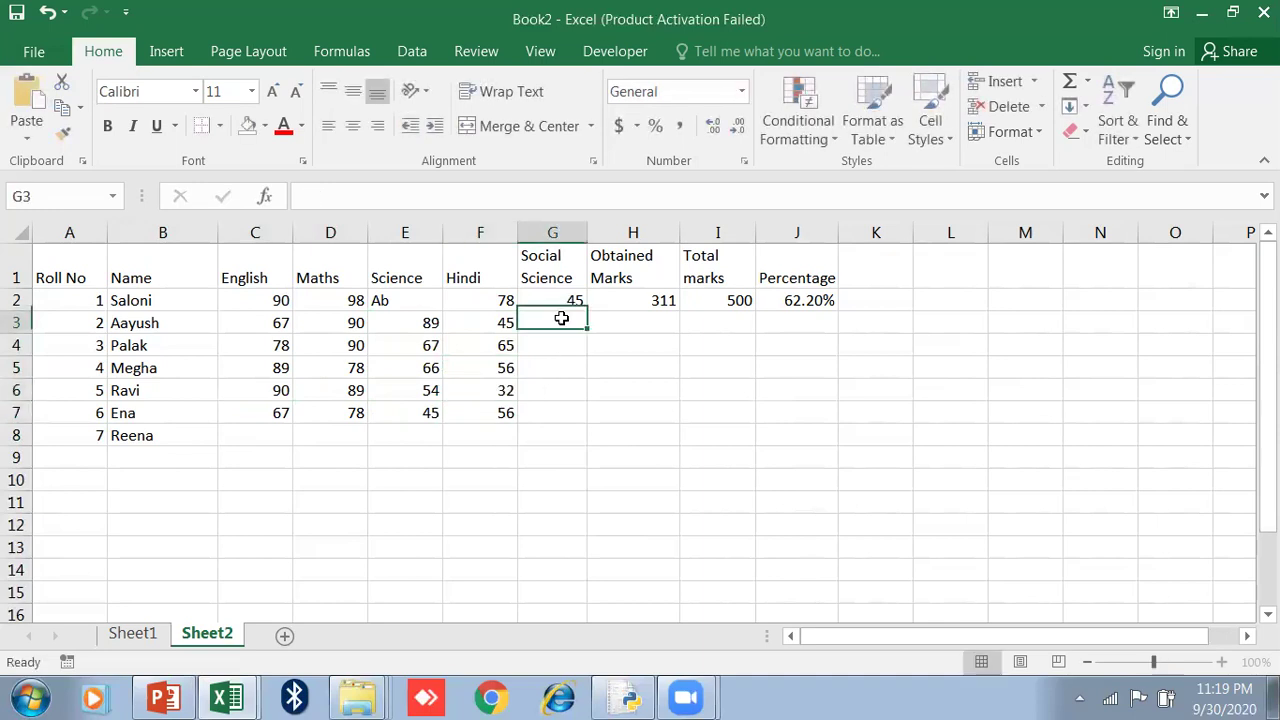
{"action": "type", "text": "56"}
{"action": "left_click", "coordinate": [565, 345]}
{"action": "type", "text": "66"}
{"action": "left_click", "coordinate": [560, 367]}
{"action": "type", "text": "23"}
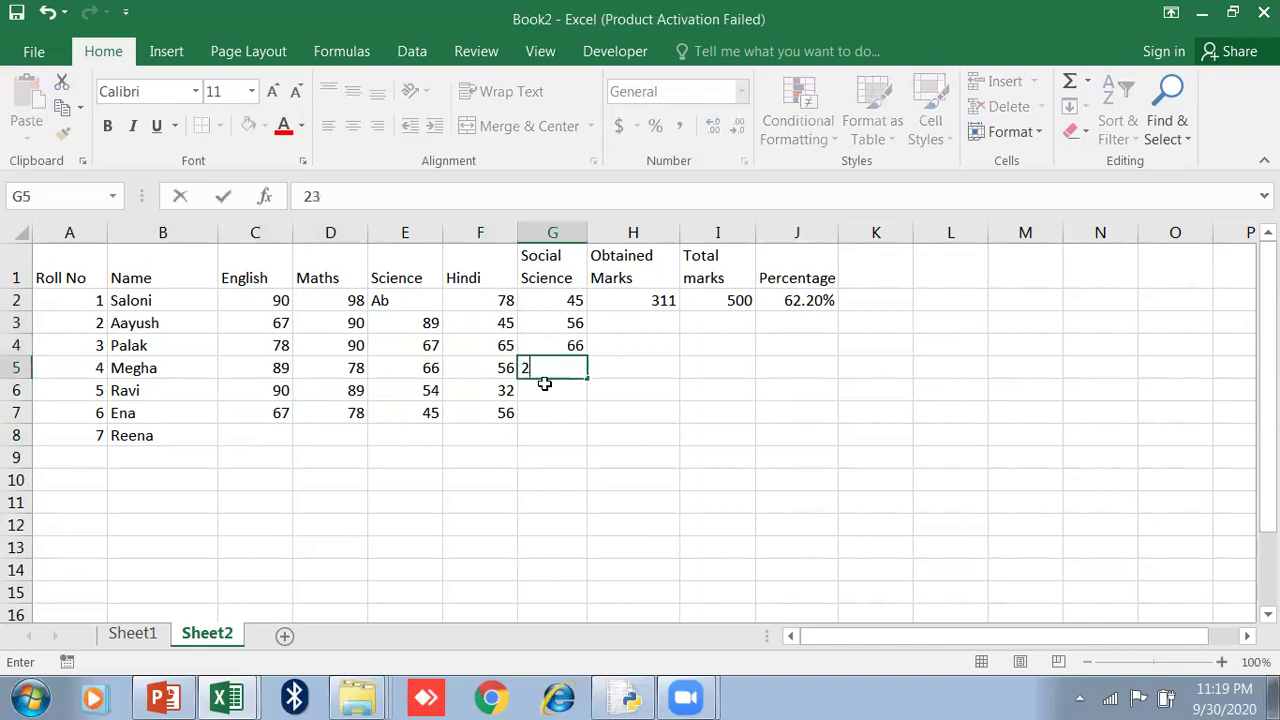
{"action": "type", "text": "67"}
{"action": "left_click", "coordinate": [543, 391]}
{"action": "type", "text": "67"}
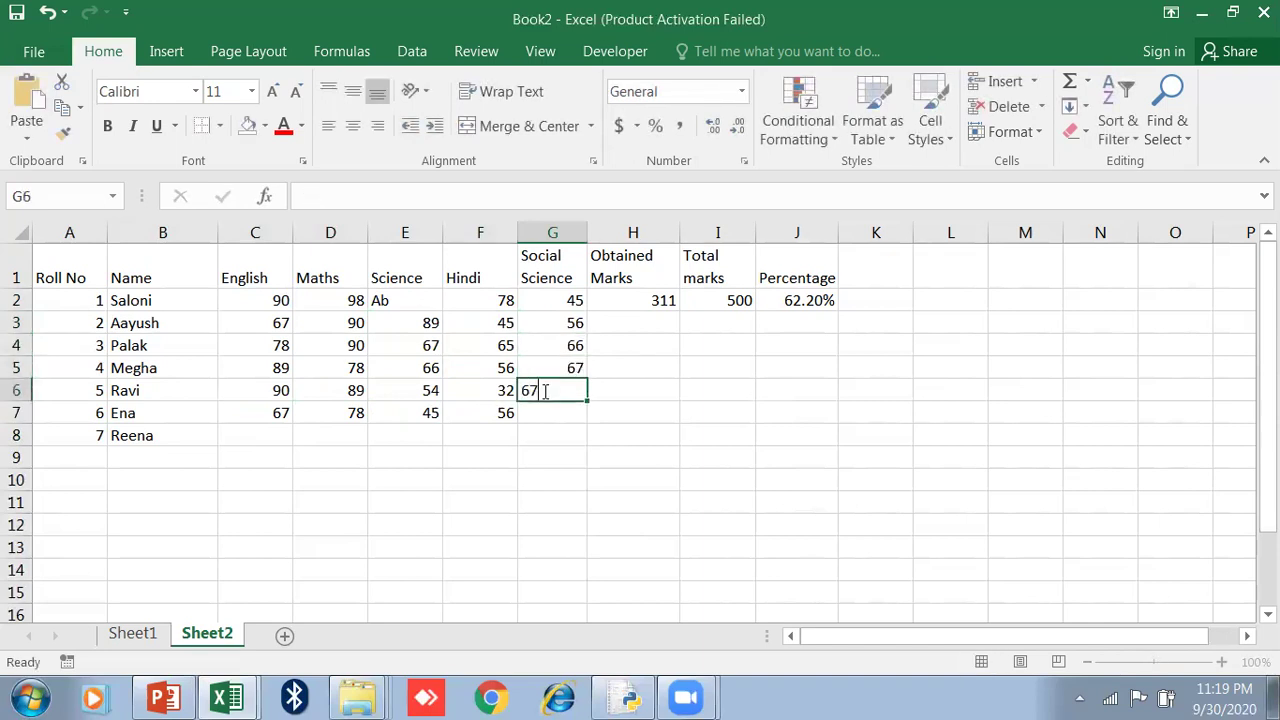
{"action": "type", "text": "34"}
{"action": "left_click", "coordinate": [540, 408]}
{"action": "type", "text": "44"}
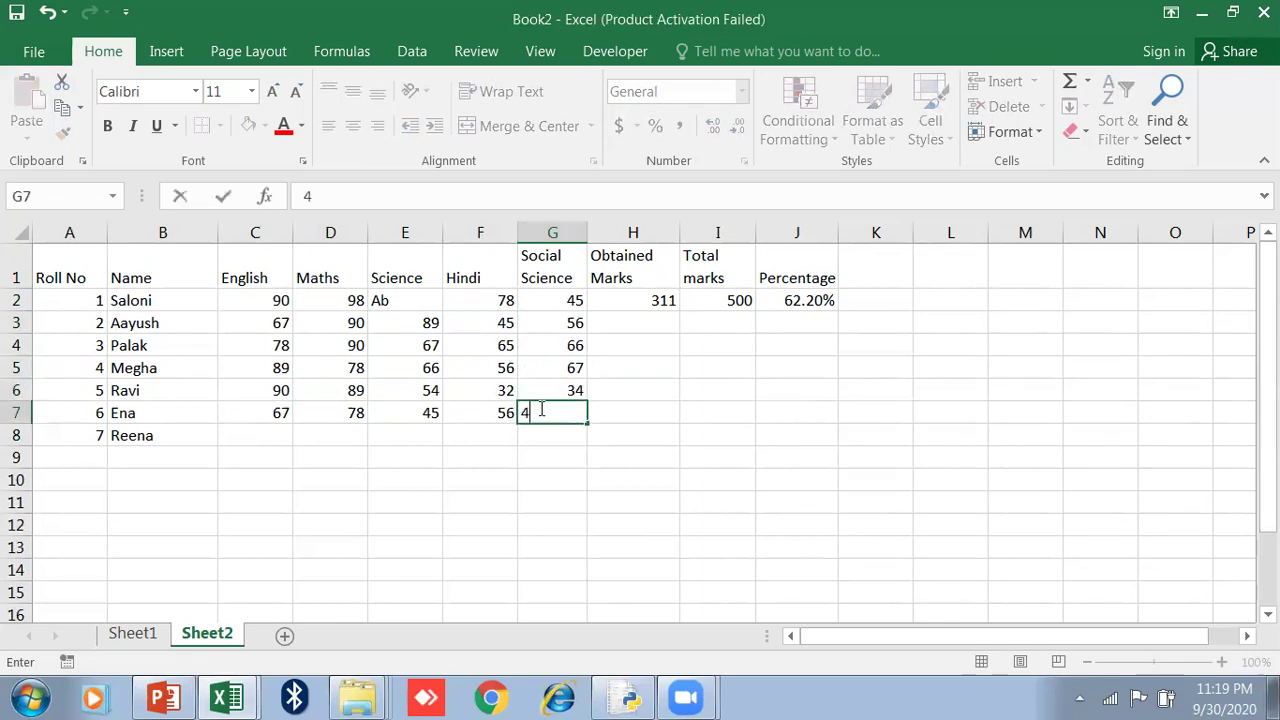
{"action": "left_click", "coordinate": [631, 326]}
- Fill the obtained marks SUM formula from H2 down to H8
{"action": "left_click", "coordinate": [660, 301]}
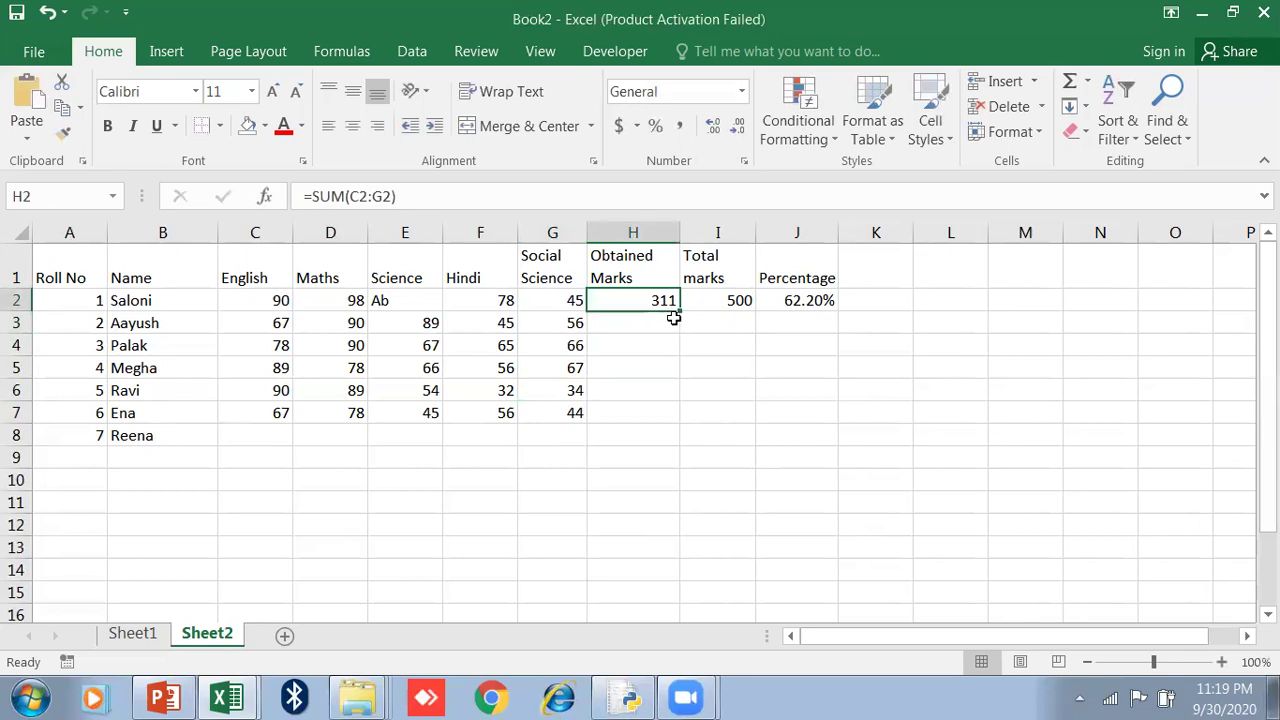
{"action": "scroll", "coordinate": [737, 345], "scroll_direction": "up", "scroll_amount": 3}
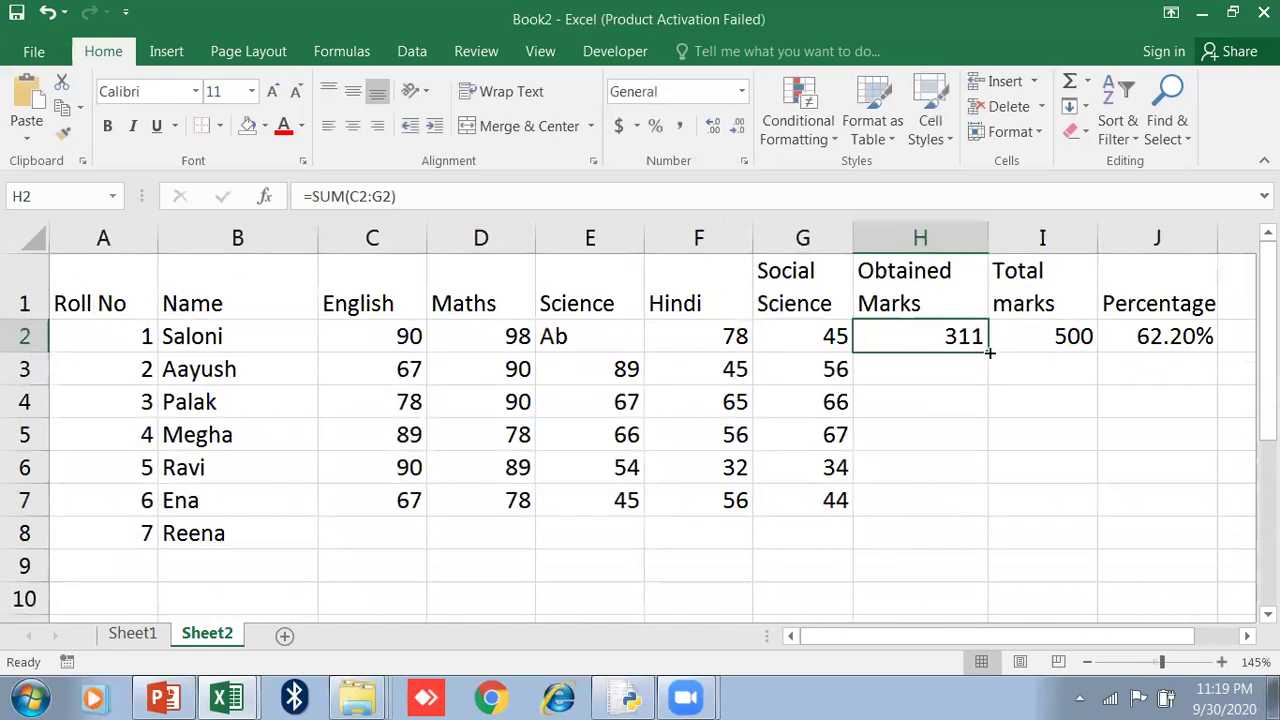
{"action": "double_click", "coordinate": [989, 352]}
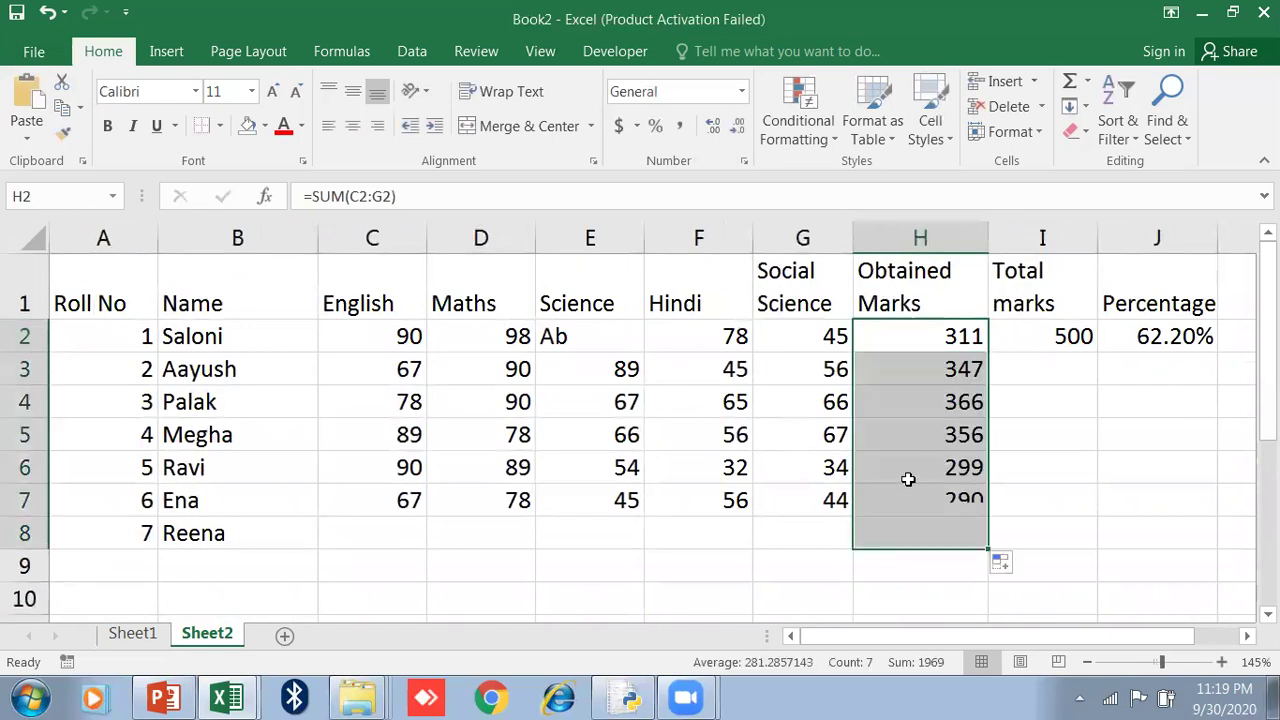
- Enter the marks 67, 8, 89, 98 and 67 for roll number 7 in C8 to G8
{"action": "left_click", "coordinate": [341, 541]}
{"action": "type", "text": "67"}
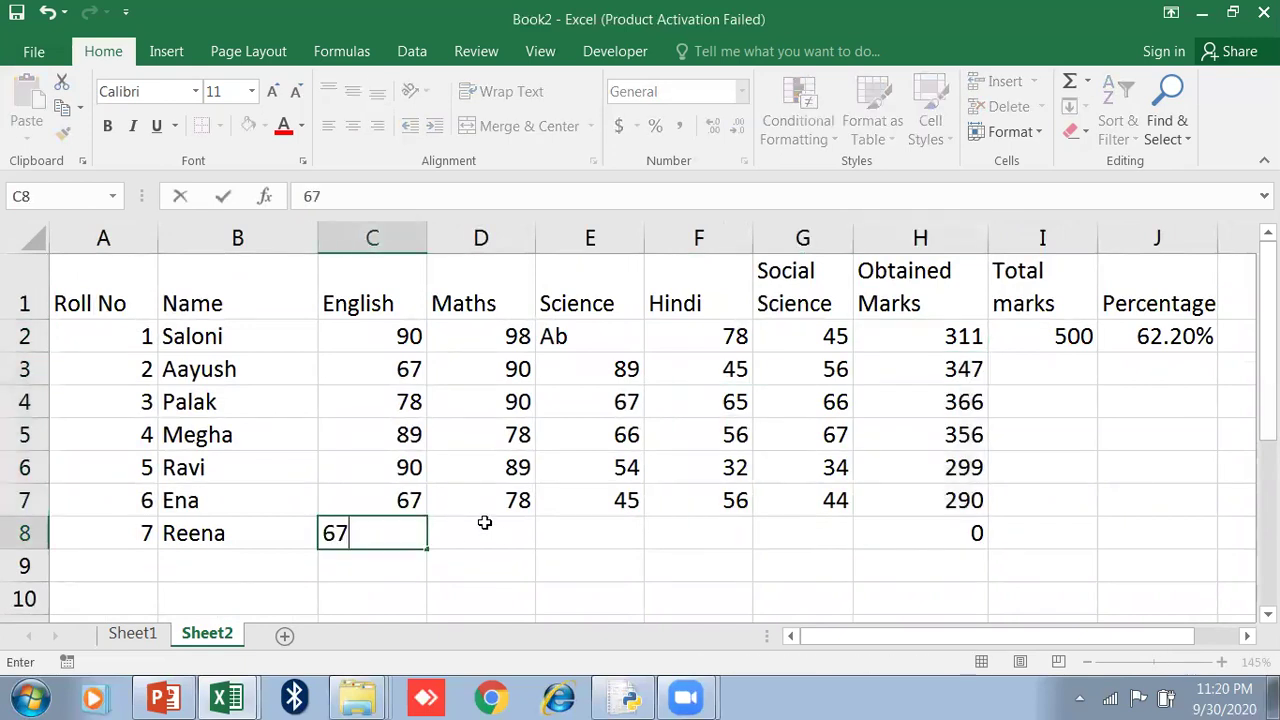
{"action": "key", "text": "Tab"}
{"action": "type", "text": "8"}
{"action": "key", "text": "Tab"}
{"action": "type", "text": "89"}
{"action": "key", "text": "Tab"}
{"action": "type", "text": "98"}
{"action": "key", "text": "Tab"}
{"action": "type", "text": "67"}
{"action": "key", "text": "Down"}
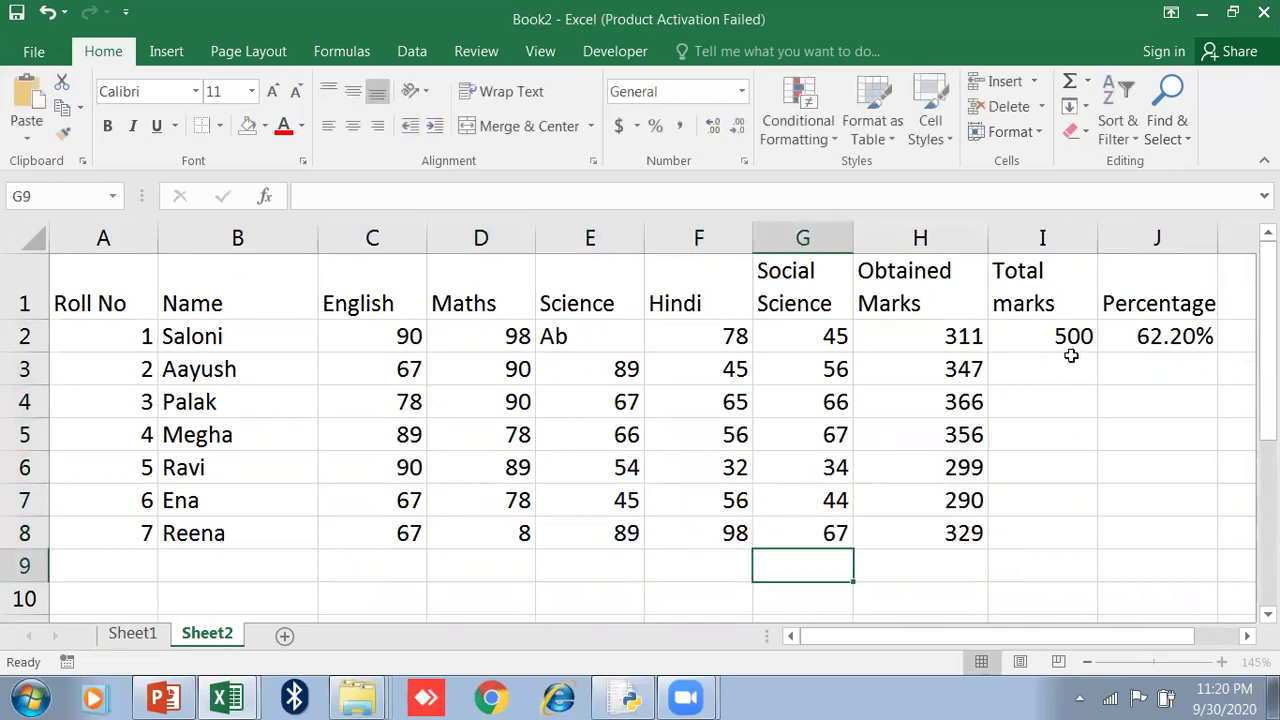
- Fill the total marks value 500 from I2 down to I8
{"action": "left_click", "coordinate": [1075, 338]}
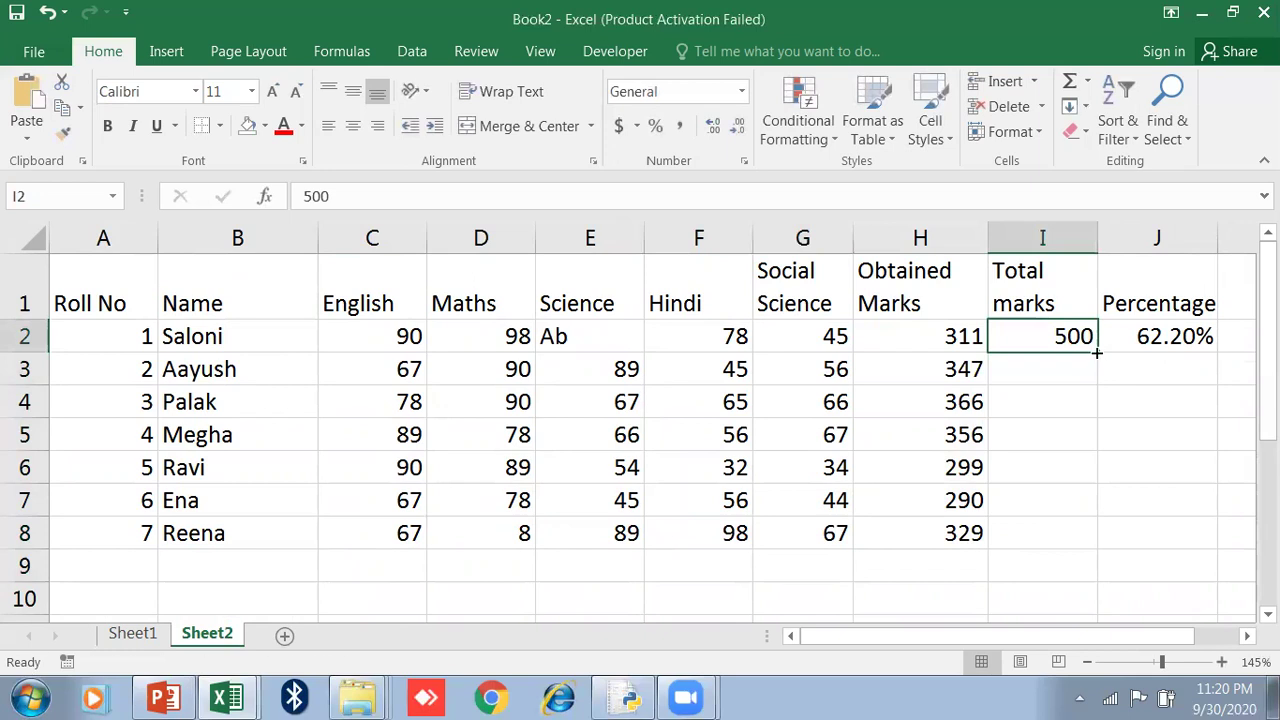
{"action": "double_click", "coordinate": [1096, 352]}
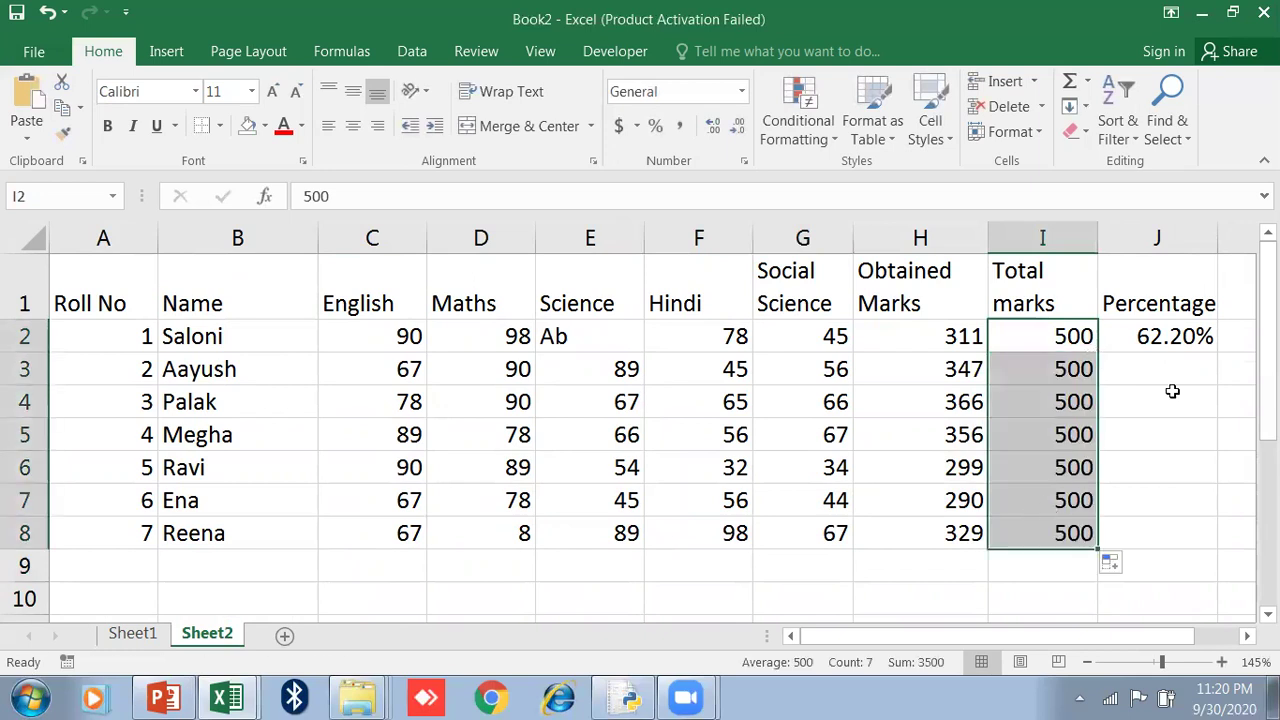
- Fill the percentage formula from J2 down to J8, and clear the filled cells J3 to J8
{"action": "left_click", "coordinate": [1178, 346]}
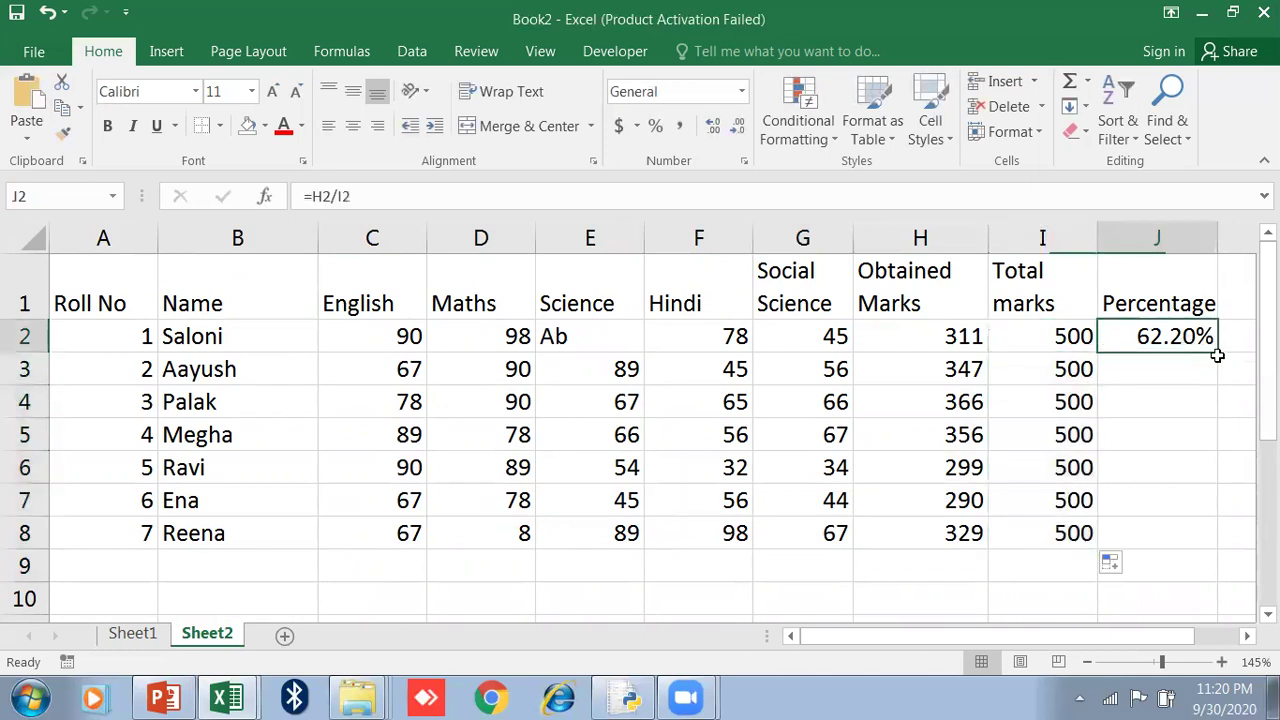
{"action": "double_click", "coordinate": [1220, 352]}
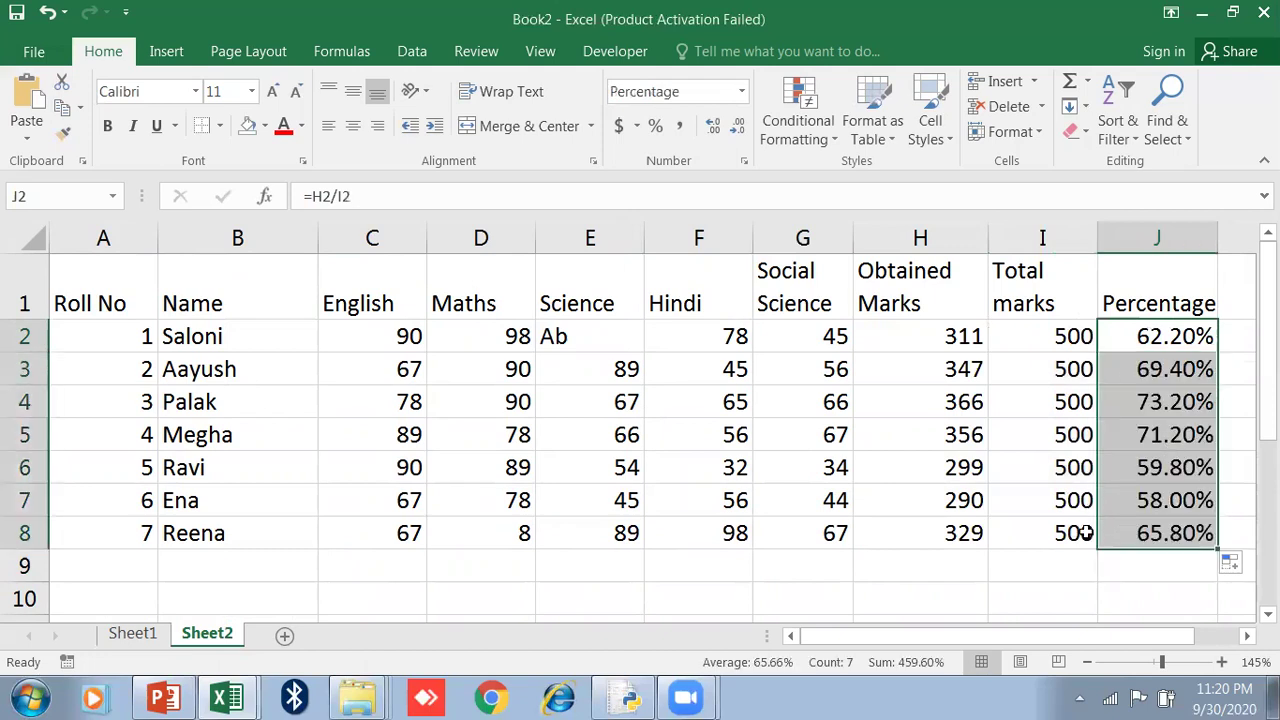
{"action": "left_click", "coordinate": [1050, 533]}
{"action": "left_click_drag", "start_coordinate": [1183, 366], "coordinate": [1172, 533]}
{"action": "key", "text": "Delete"}
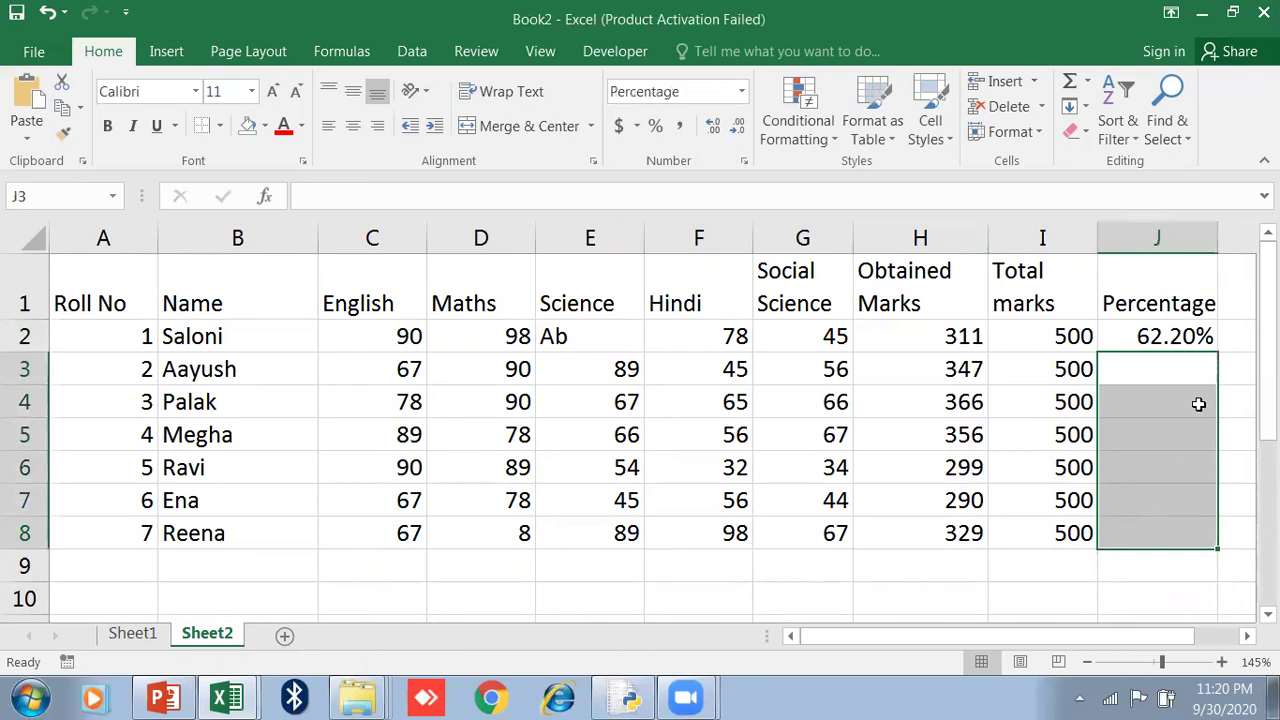
- Autofill the percentages below J2 once more, and delete the results in J3 to J8
{"action": "left_click", "coordinate": [1185, 338]}
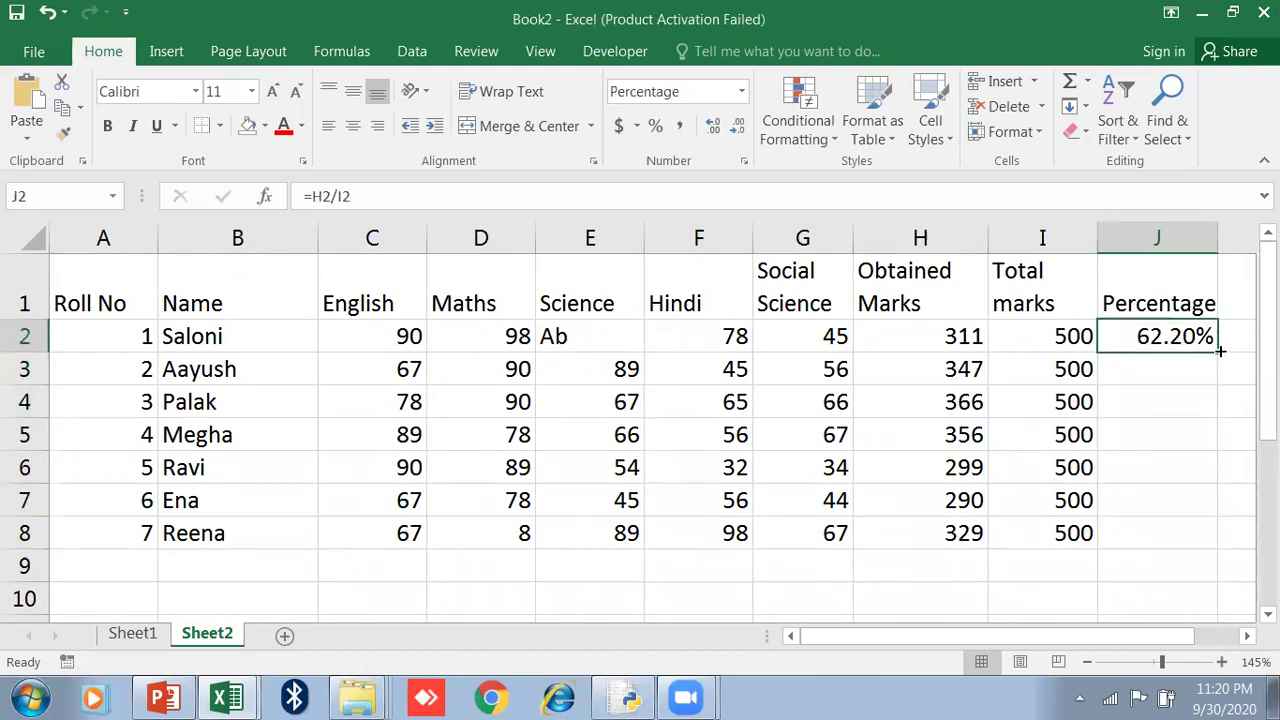
{"action": "double_click", "coordinate": [1220, 352]}
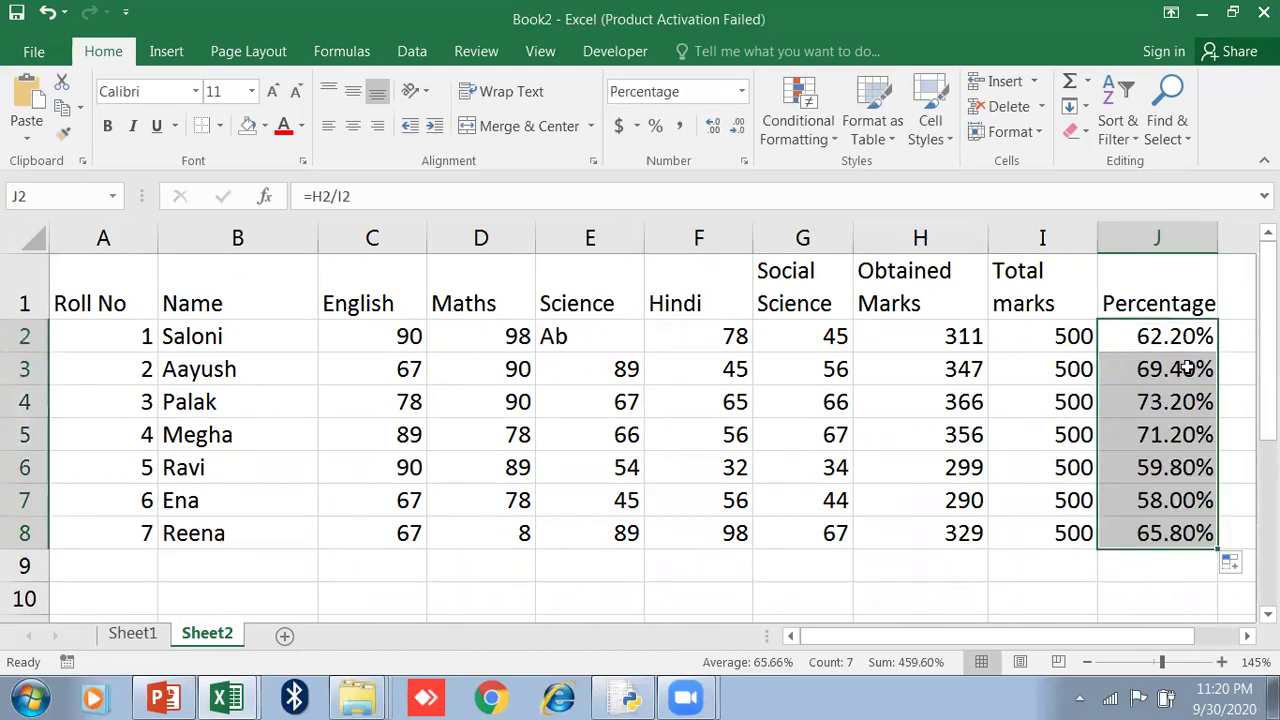
{"action": "left_click_drag", "start_coordinate": [1185, 366], "coordinate": [1172, 533]}
{"action": "key", "text": "Delete"}
- Extend the J2 percentage formula manually through J8, and empty J3 to J8 again
{"action": "left_click", "coordinate": [1195, 337]}
{"action": "left_click_drag", "start_coordinate": [1216, 353], "coordinate": [1212, 548]}
{"action": "left_click_drag", "start_coordinate": [1186, 367], "coordinate": [1186, 537]}
{"action": "key", "text": "Delete"}
- Copy the percentage formula in J2 and paste it into J3 to J8
{"action": "left_click_drag", "start_coordinate": [1211, 337], "coordinate": [1157, 520]}
{"action": "key", "text": "ctrl+c"}
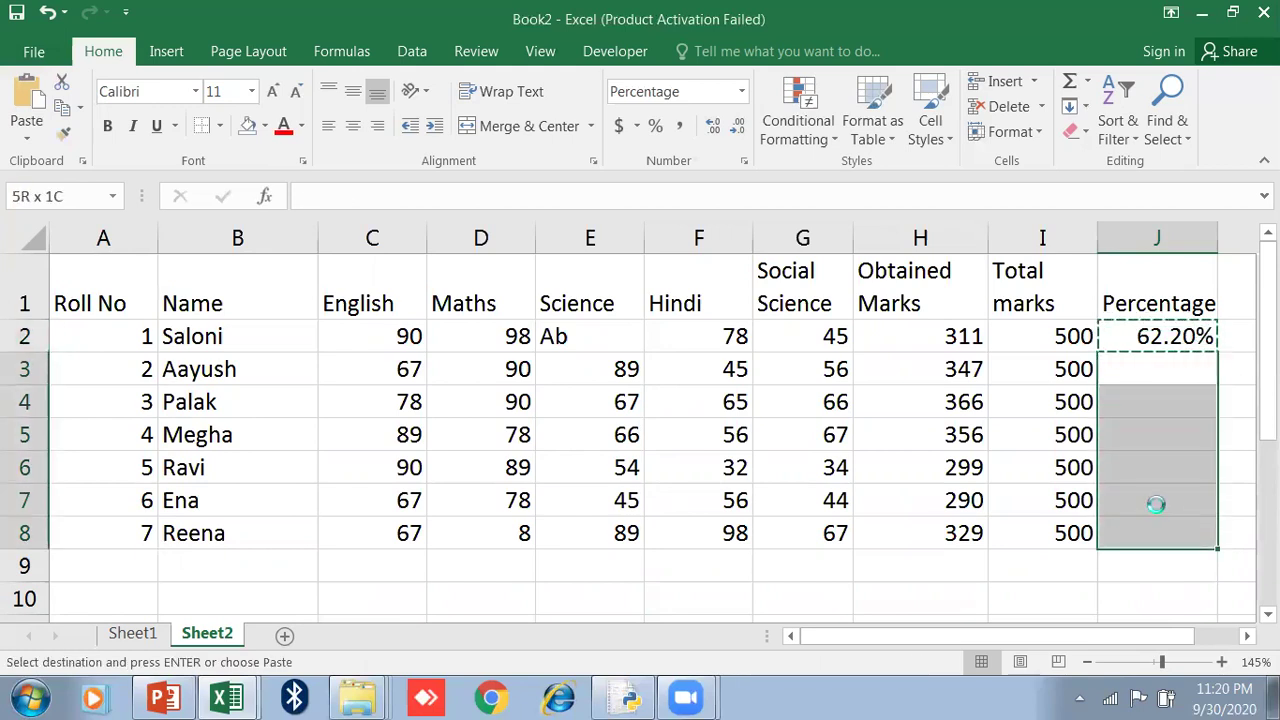
{"action": "key", "text": "ctrl+v"}
{"action": "left_click", "coordinate": [920, 369]}
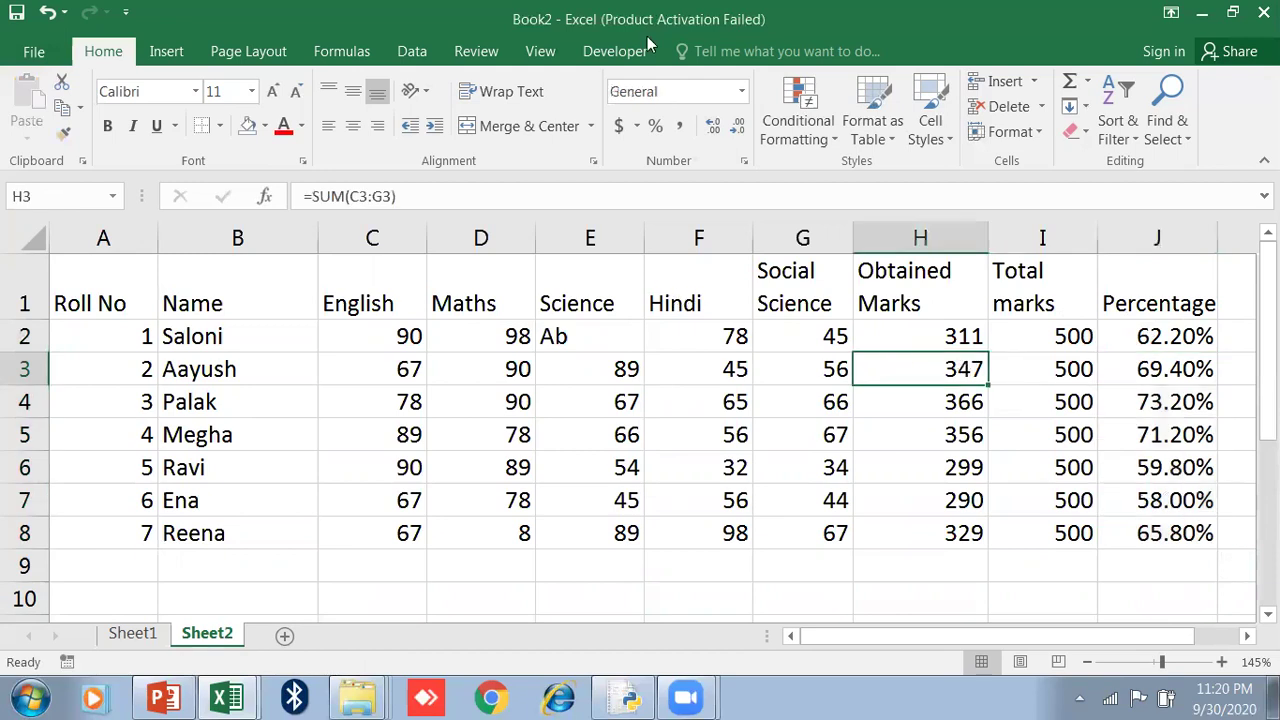
- Apply All Borders to the whole marks table in A1 to J8
{"action": "left_click_drag", "start_coordinate": [1149, 325], "coordinate": [190, 510]}
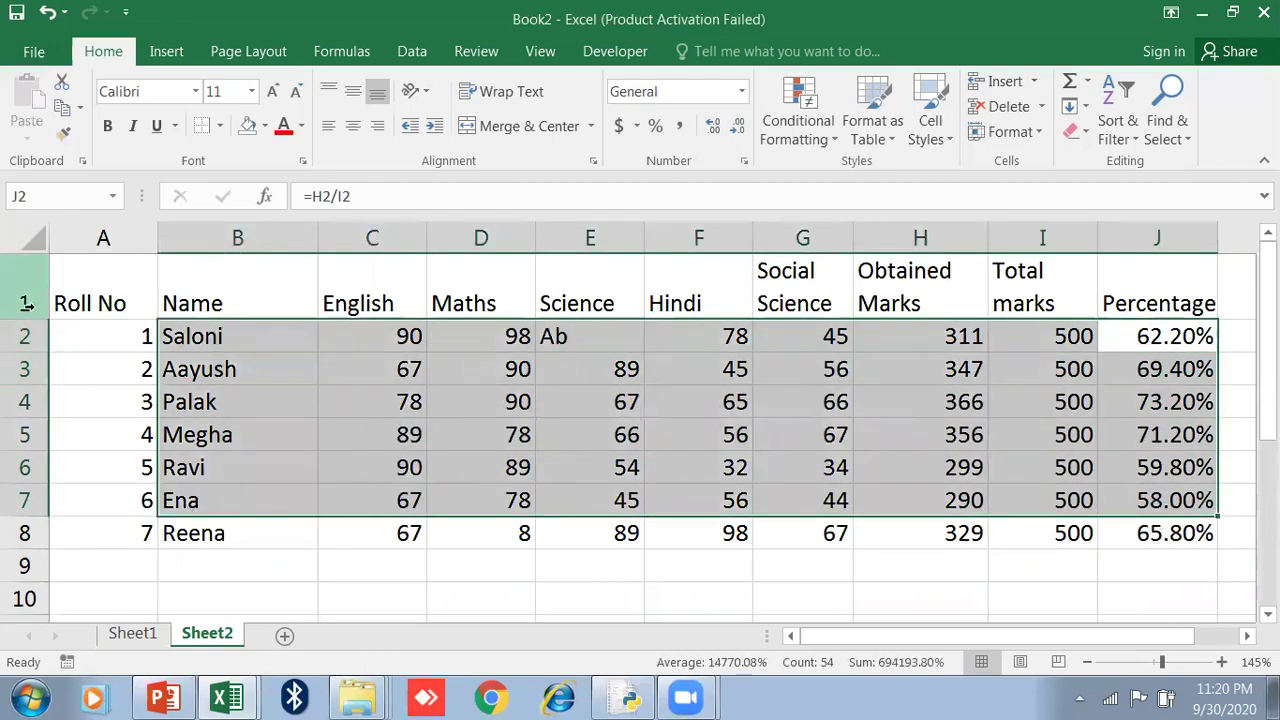
{"action": "left_click_drag", "start_coordinate": [60, 300], "coordinate": [1180, 530]}
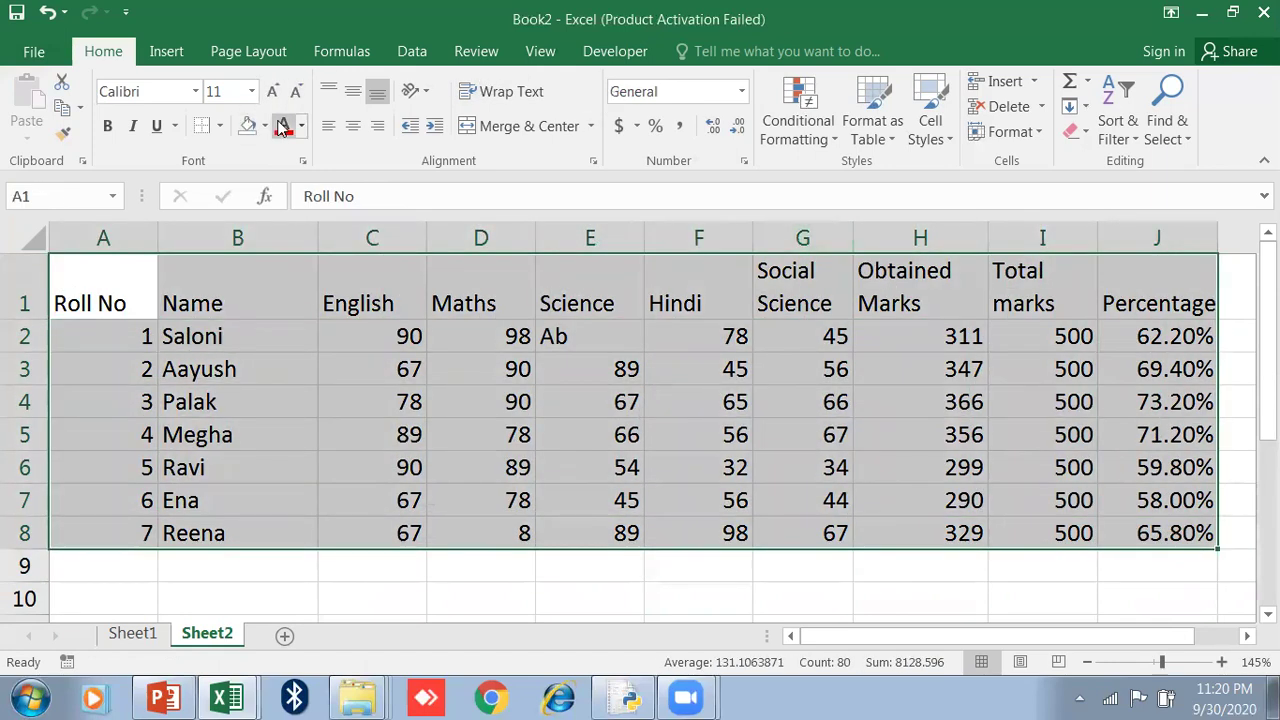
{"action": "left_click", "coordinate": [221, 127]}
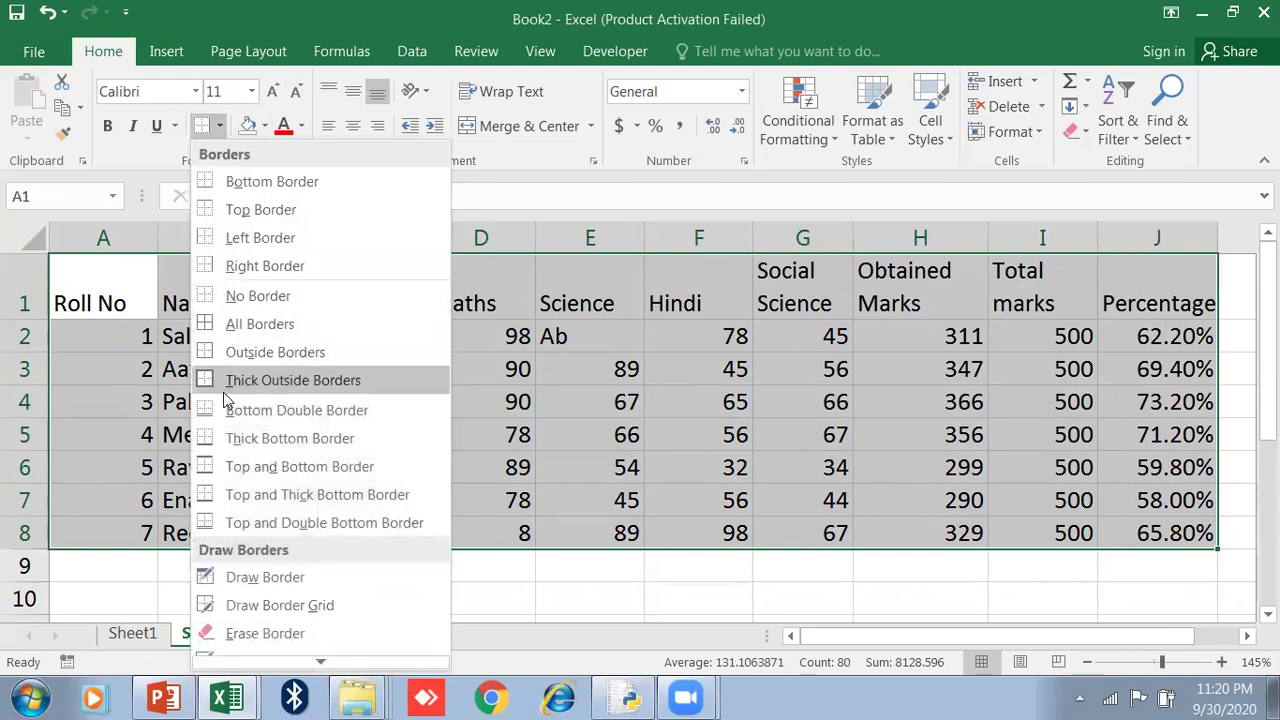
{"action": "left_click", "coordinate": [252, 326]}
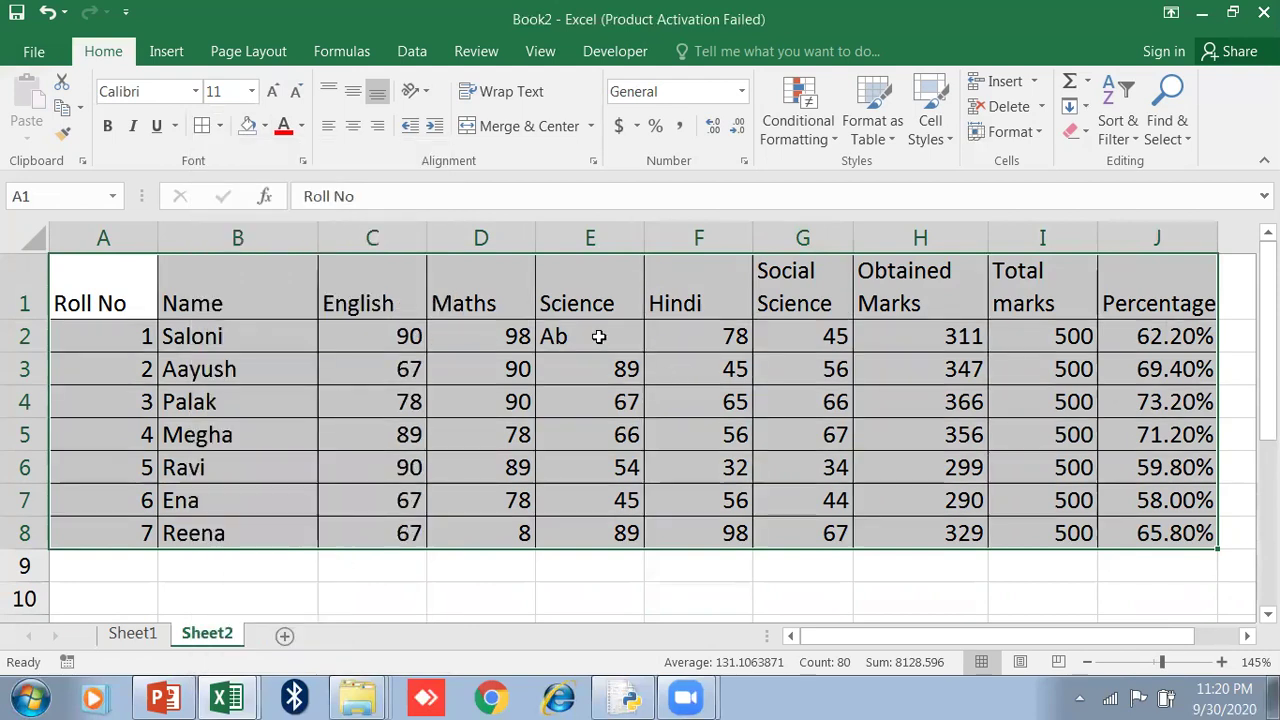
{"action": "left_click", "coordinate": [270, 310]}
- Insert an entire row above the header row of the table
{"action": "left_click", "coordinate": [119, 286]}
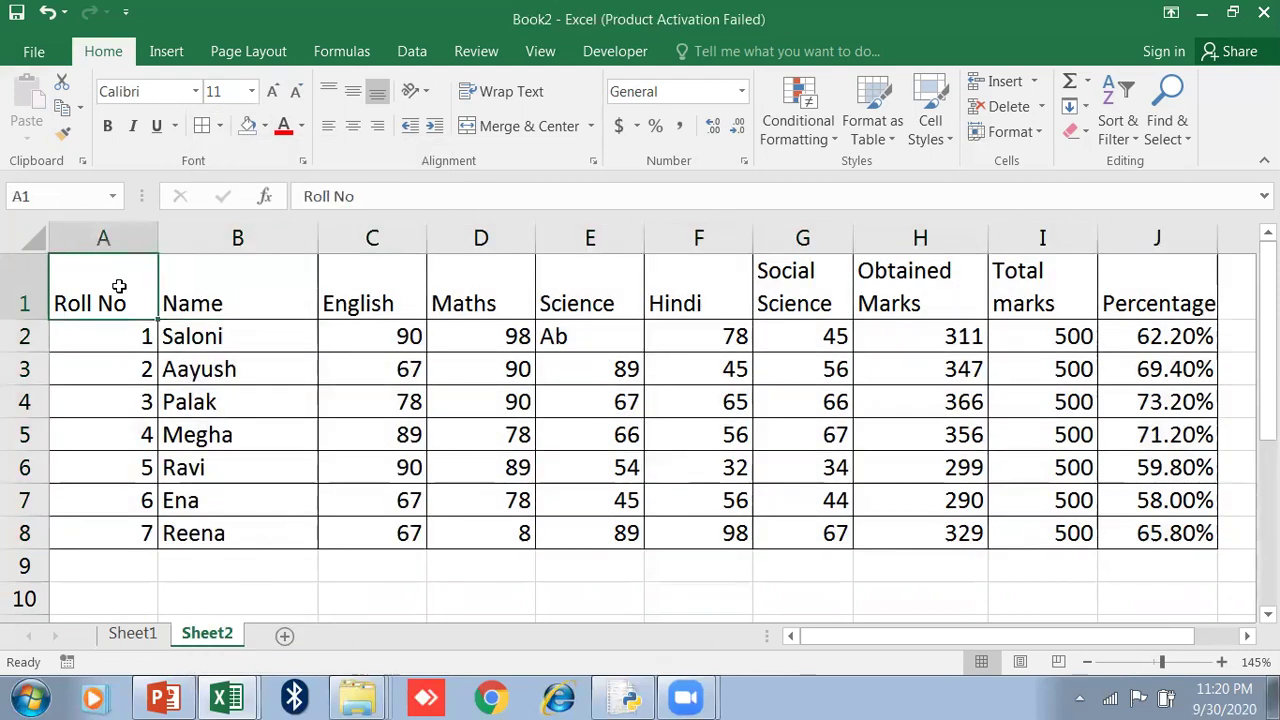
{"action": "right_click", "coordinate": [121, 292]}
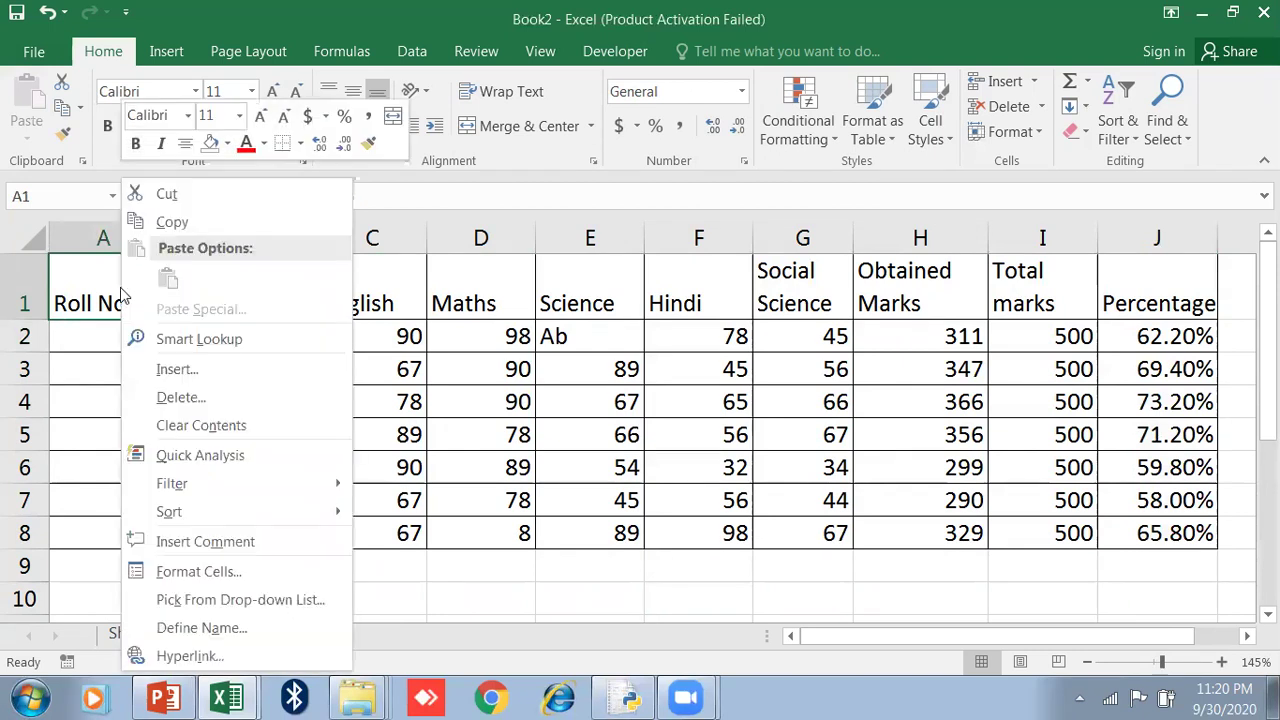
{"action": "left_click", "coordinate": [170, 369]}
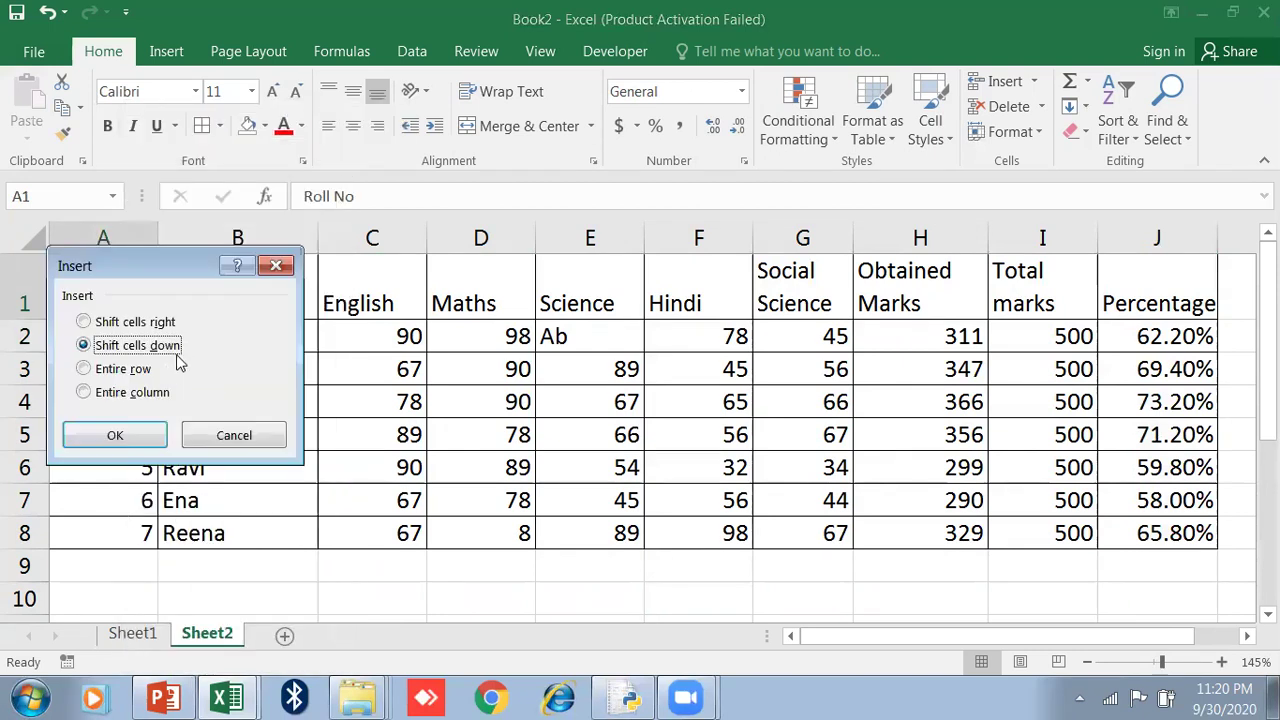
{"action": "left_click", "coordinate": [123, 369]}
{"action": "left_click", "coordinate": [114, 434]}
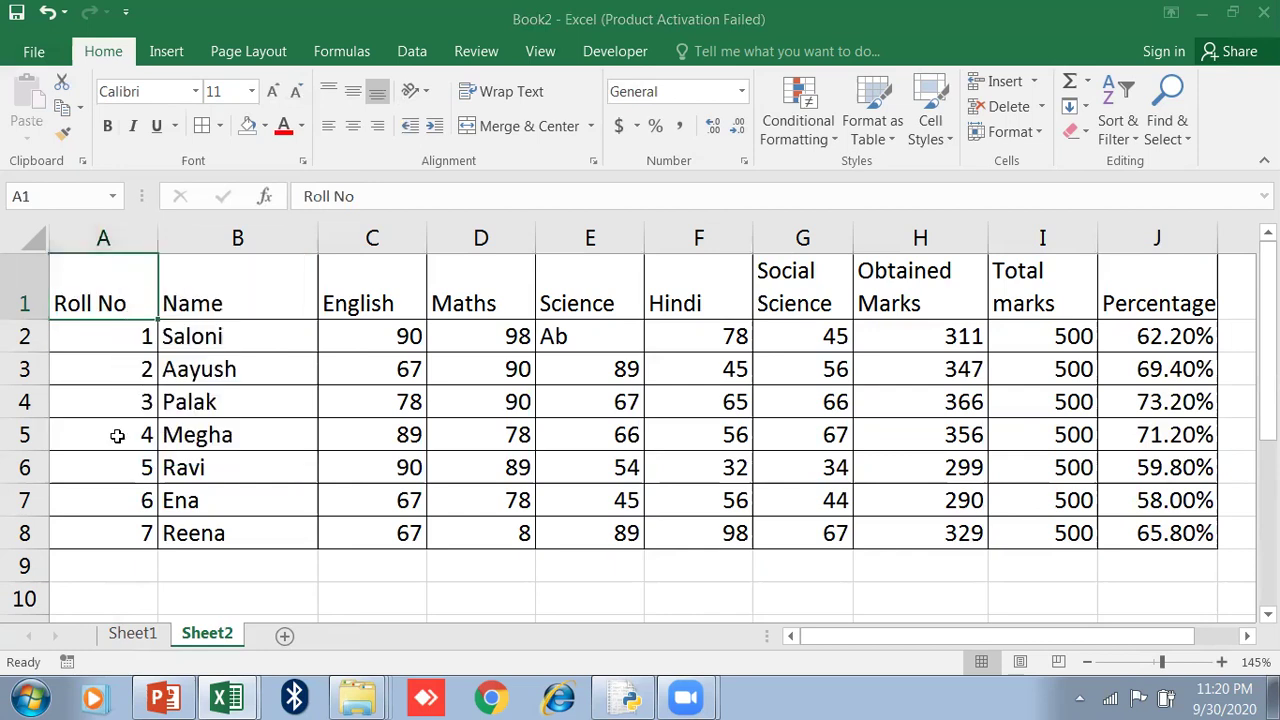
- Merge and centre the cells A1 to J1 across the table's width
{"action": "left_click_drag", "start_coordinate": [114, 268], "coordinate": [1133, 271]}
{"action": "left_click", "coordinate": [246, 345]}
{"action": "left_click_drag", "start_coordinate": [89, 263], "coordinate": [1155, 242]}
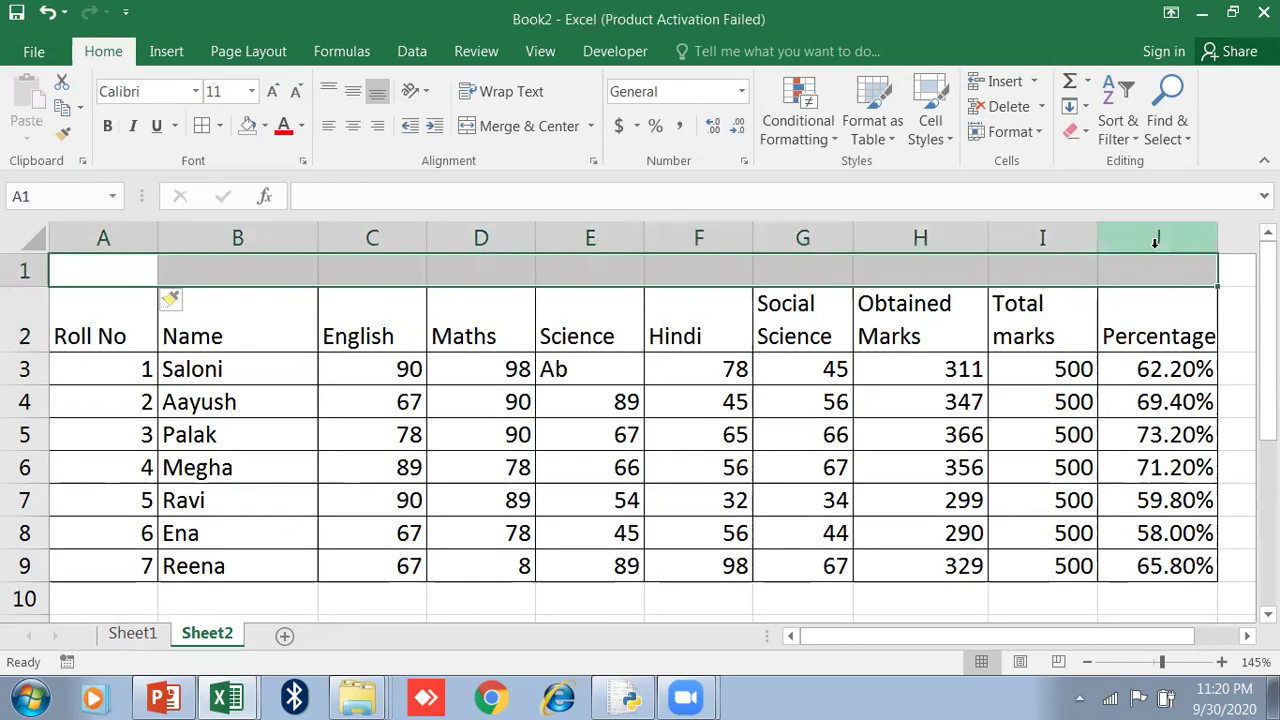
{"action": "left_click", "coordinate": [517, 131]}
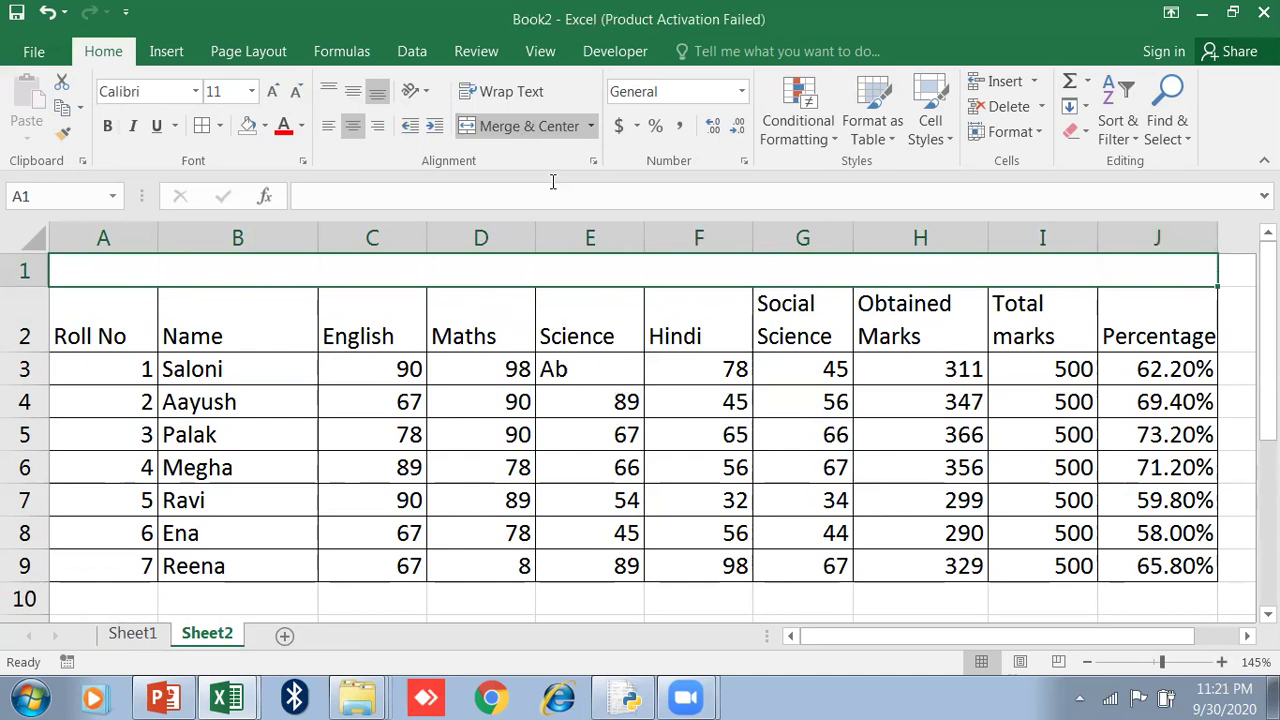
- Enter the title MARKSHEET-IX in capitals in the merged cell A1
{"action": "type", "text": "marks"}
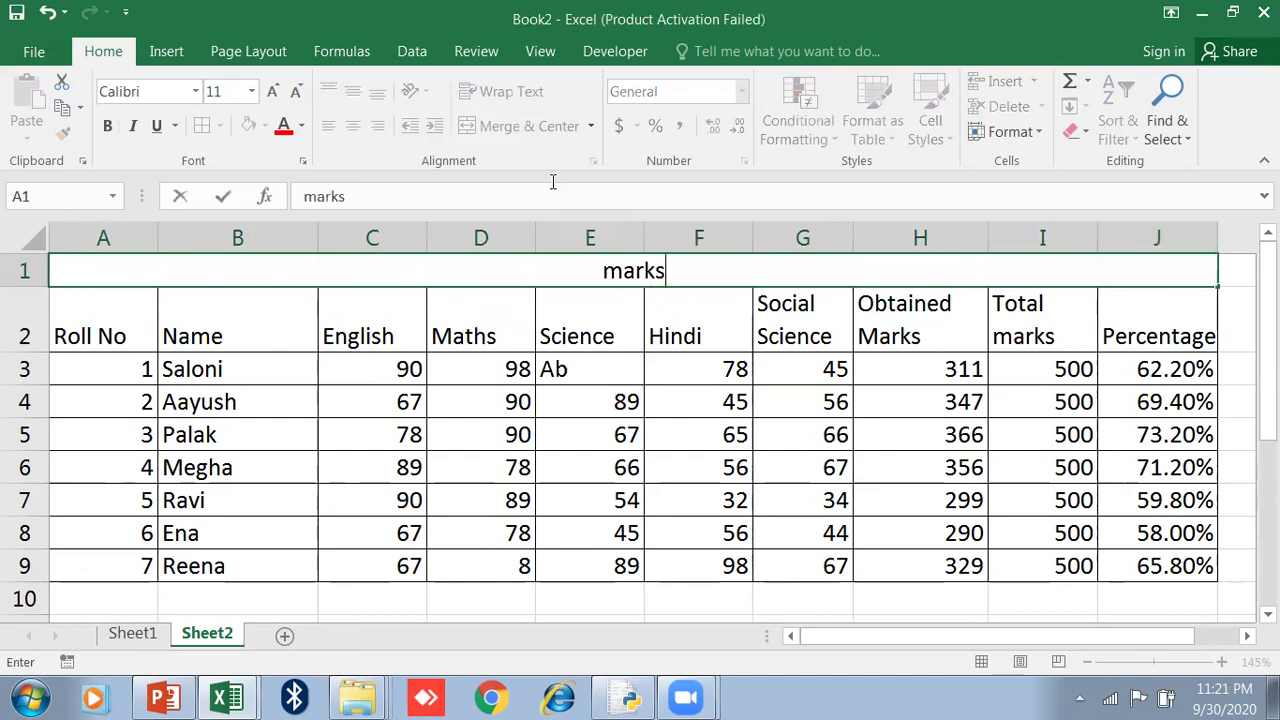
{"action": "key", "text": "BackSpace"}
{"action": "key", "text": "BackSpace"}
{"action": "key", "text": "BackSpace"}
{"action": "key", "text": "BackSpace"}
{"action": "key", "text": "BackSpace"}
{"action": "type", "text": "MARKSHEET"}
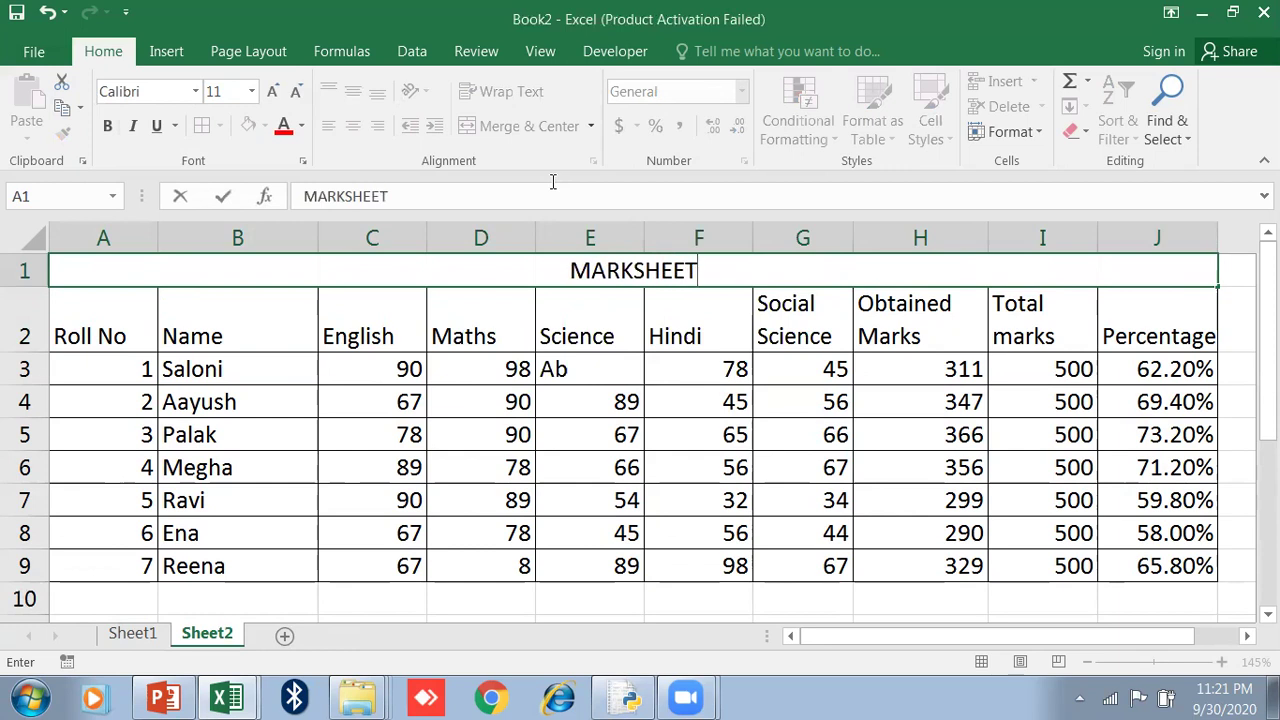
{"action": "type", "text": "-"}
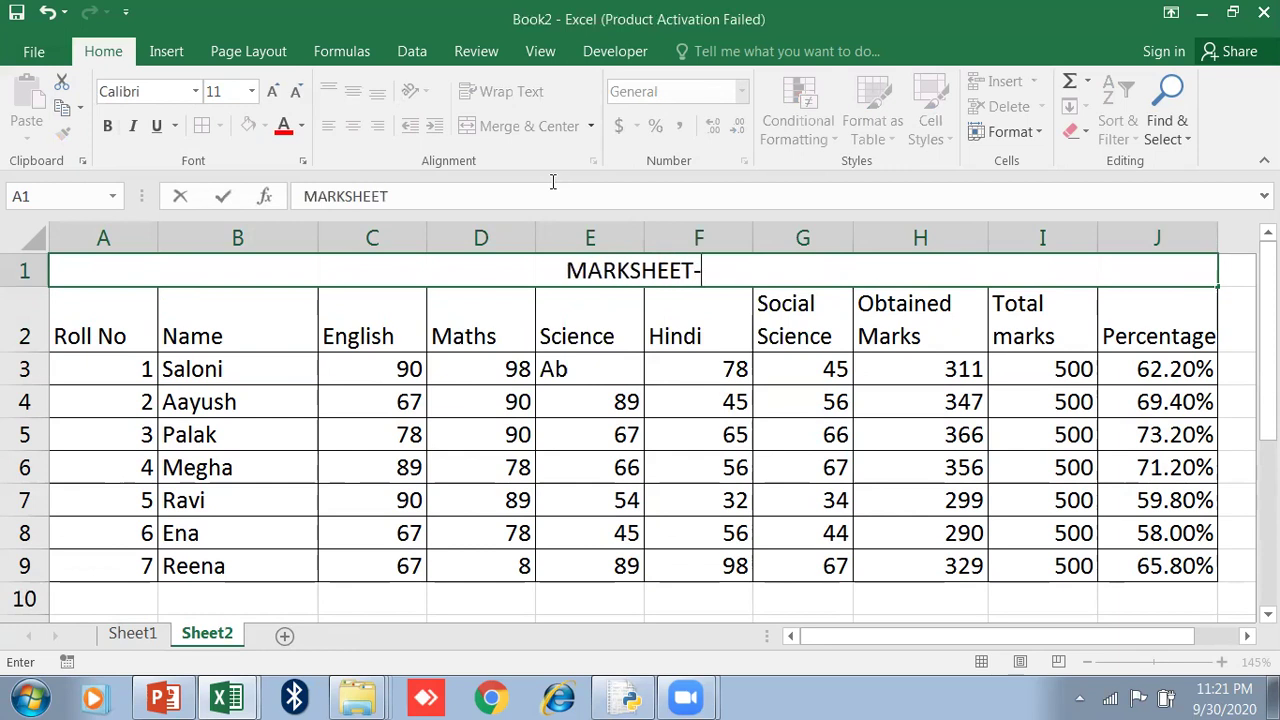
{"action": "type", "text": "IX"}
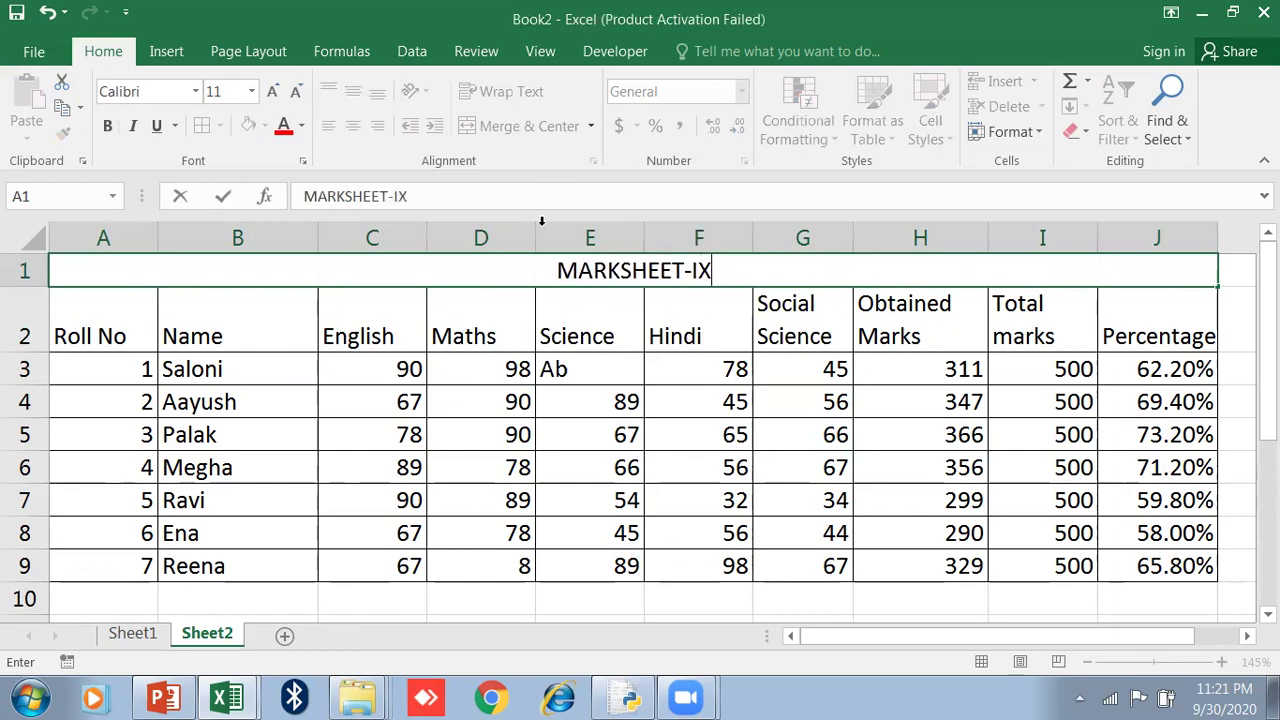
{"action": "left_click", "coordinate": [511, 370]}
- Make the MARKSHEET-IX title bold and increase its font size to 16
{"action": "left_click", "coordinate": [463, 278]}
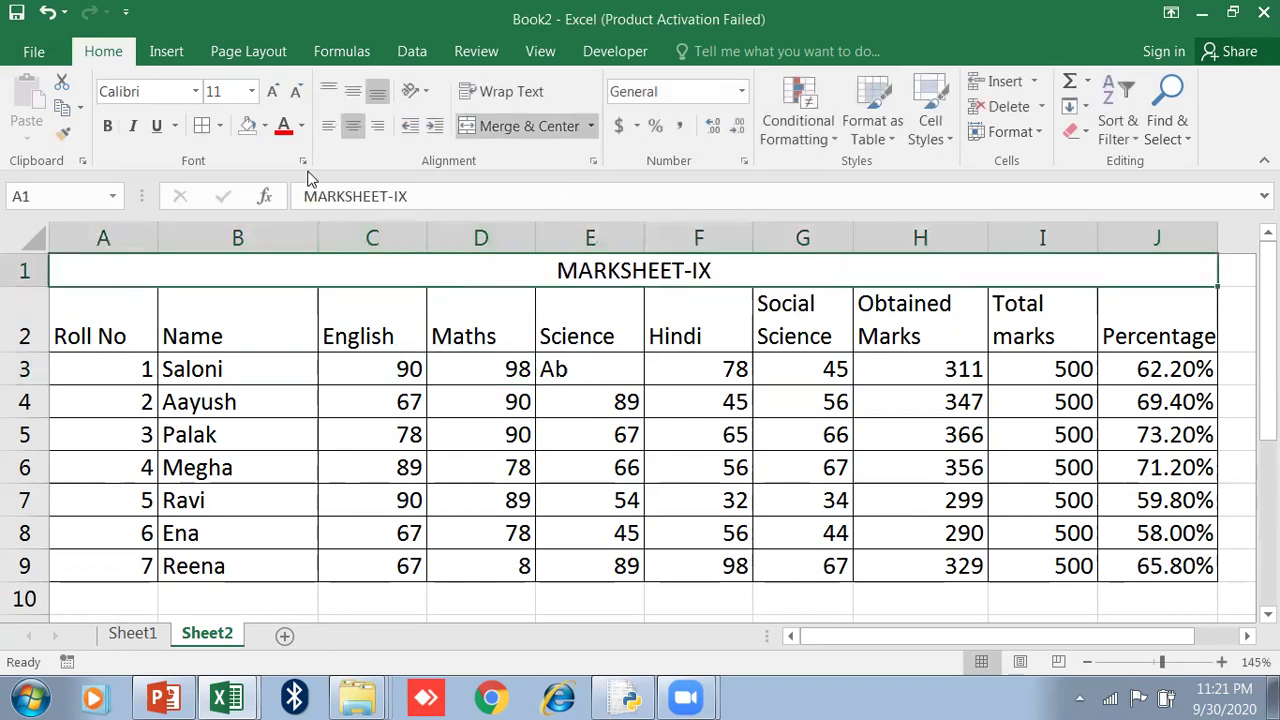
{"action": "left_click", "coordinate": [107, 125]}
{"action": "left_click", "coordinate": [272, 91]}
{"action": "left_click", "coordinate": [272, 91]}
{"action": "left_click", "coordinate": [272, 91]}
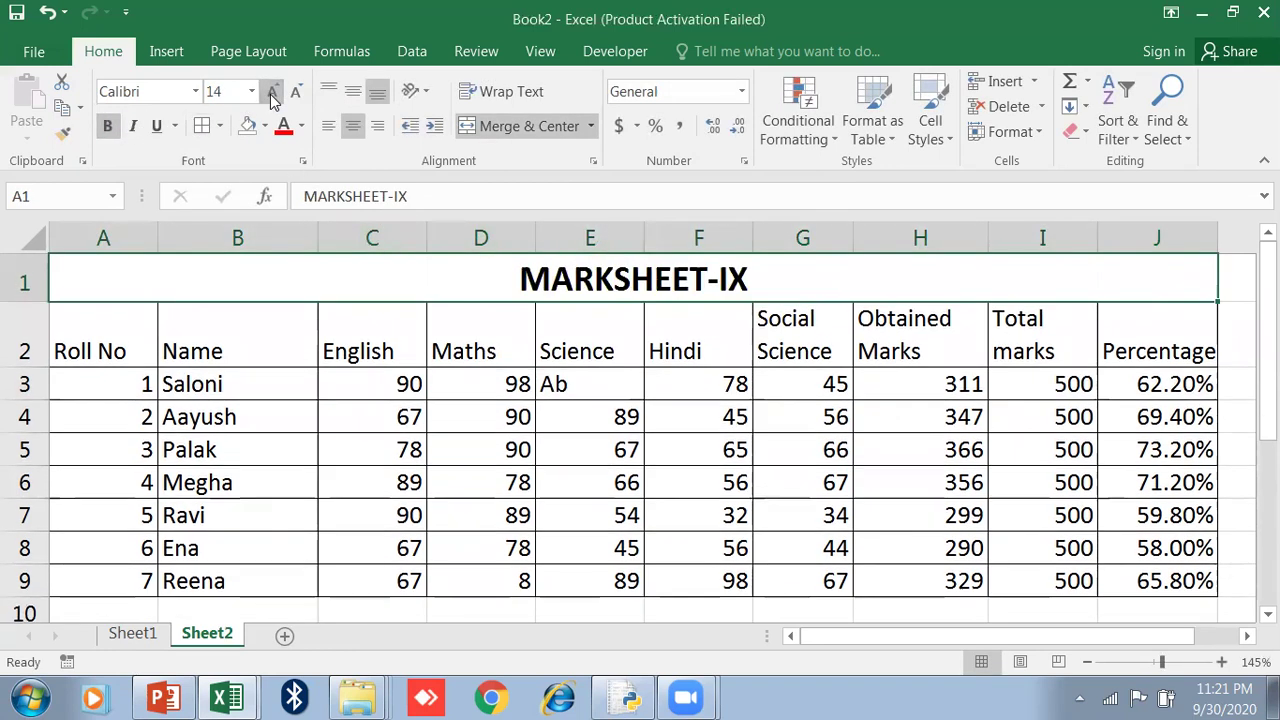
{"action": "scroll", "coordinate": [286, 320], "scroll_direction": "down", "scroll_amount": 1, "text": "ctrl"}
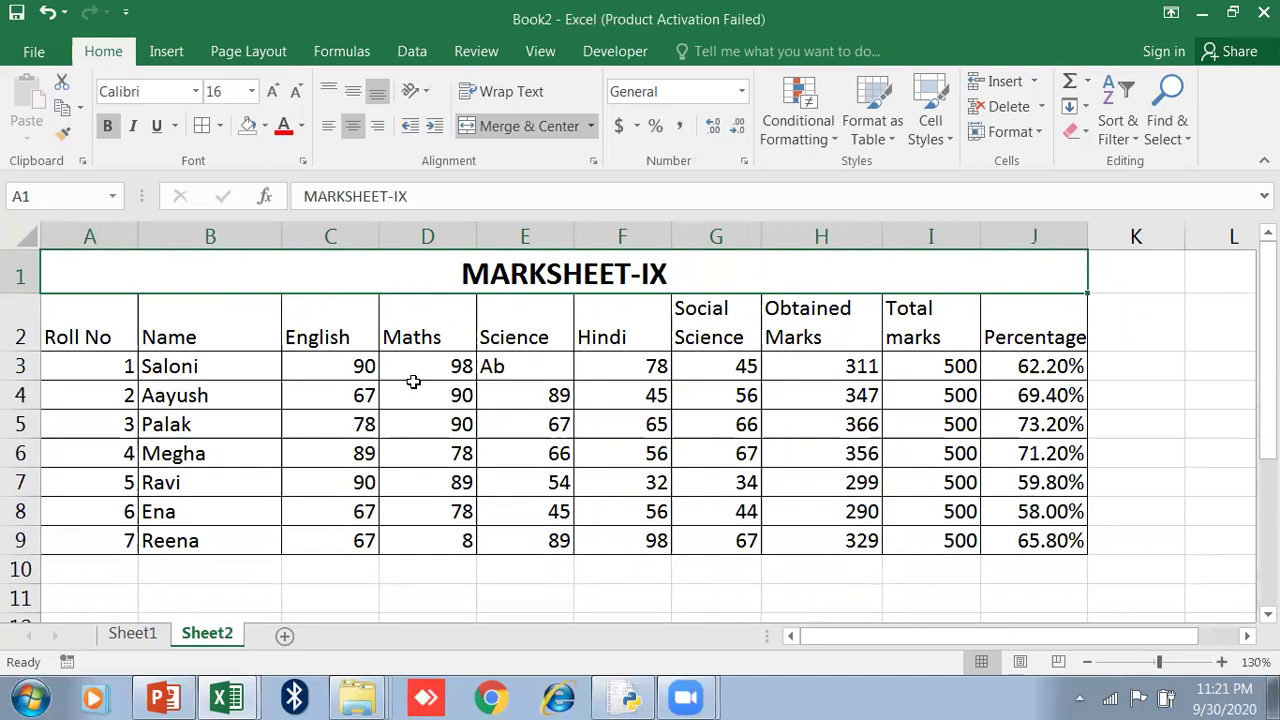
- Enter the label Principal in cell A13 below the marksheet
{"action": "scroll", "coordinate": [414, 390], "scroll_direction": "down", "scroll_amount": 2}
{"action": "left_click", "coordinate": [220, 391]}
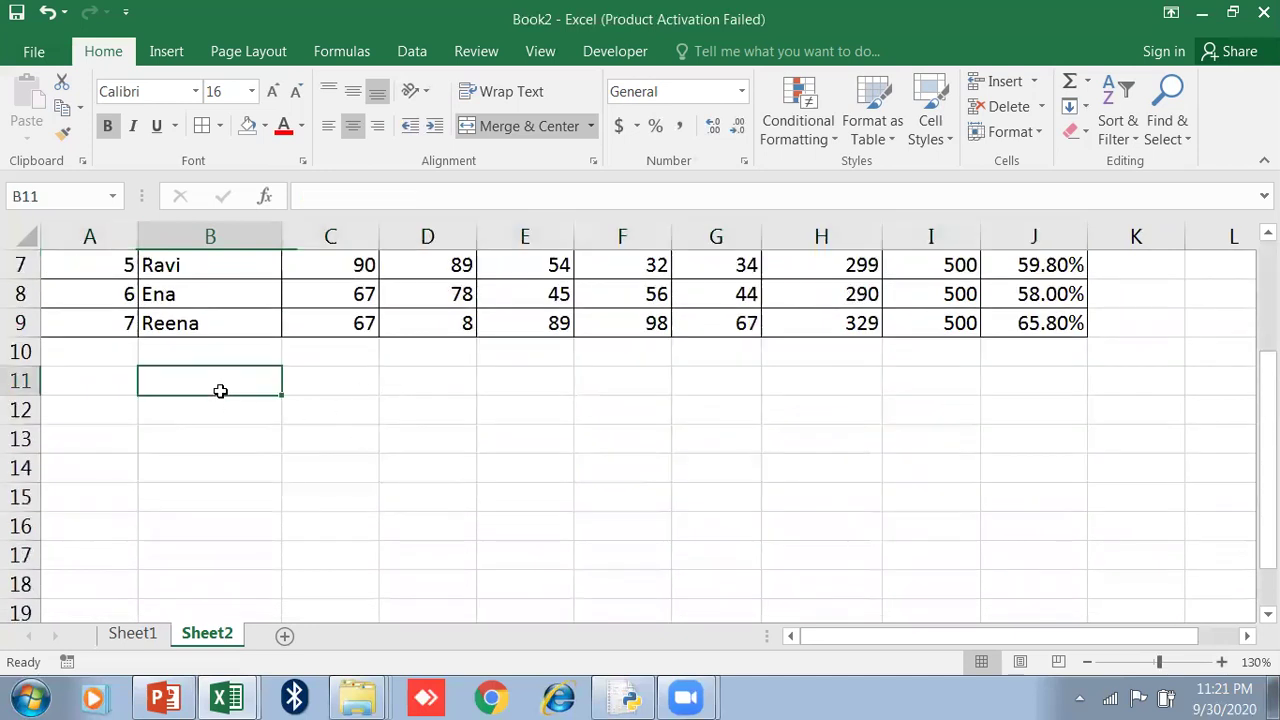
{"action": "left_click", "coordinate": [89, 457]}
{"action": "left_click", "coordinate": [95, 443]}
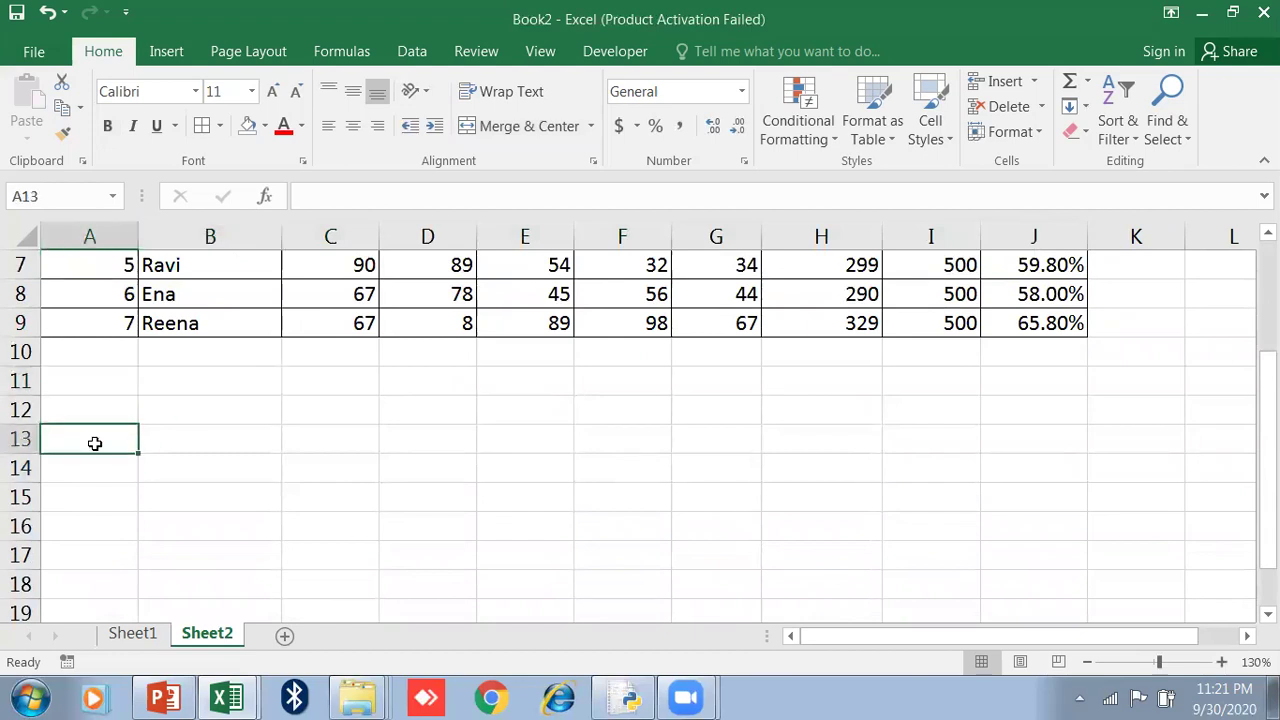
{"action": "type", "text": "pRINCI"}
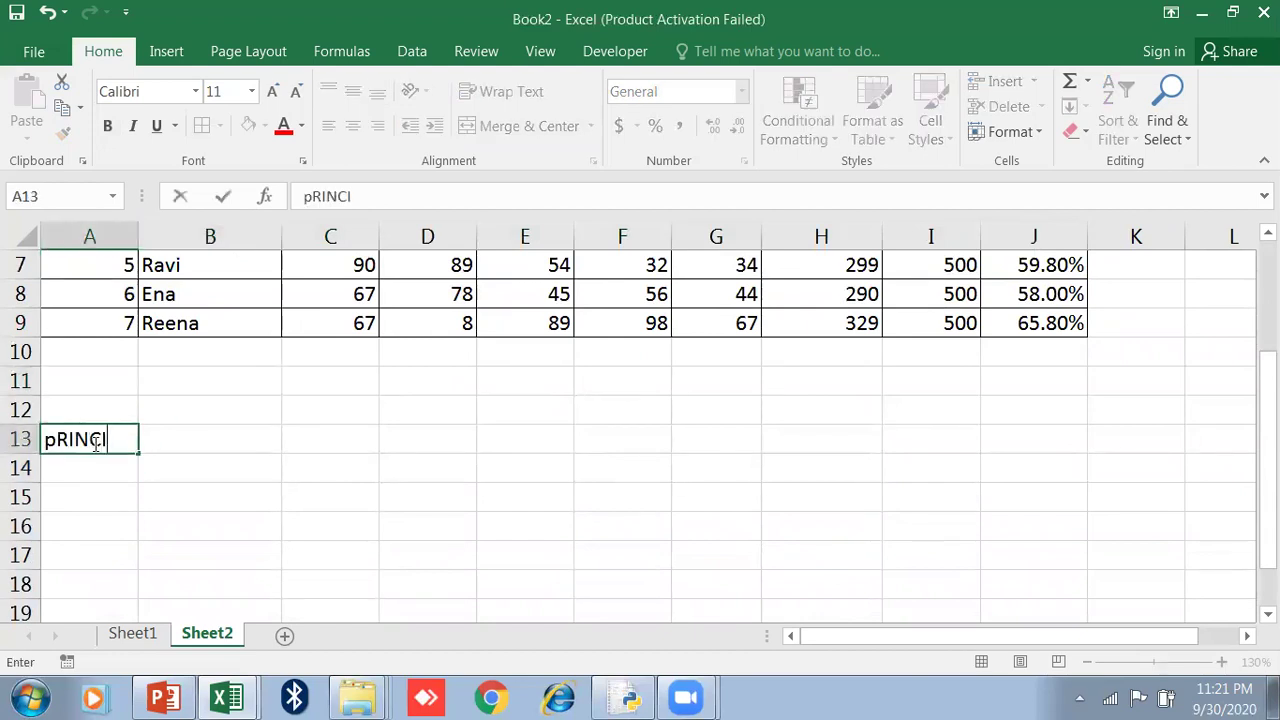
{"action": "key", "text": "Escape"}
{"action": "type", "text": "Principal"}
{"action": "key", "text": "Return"}
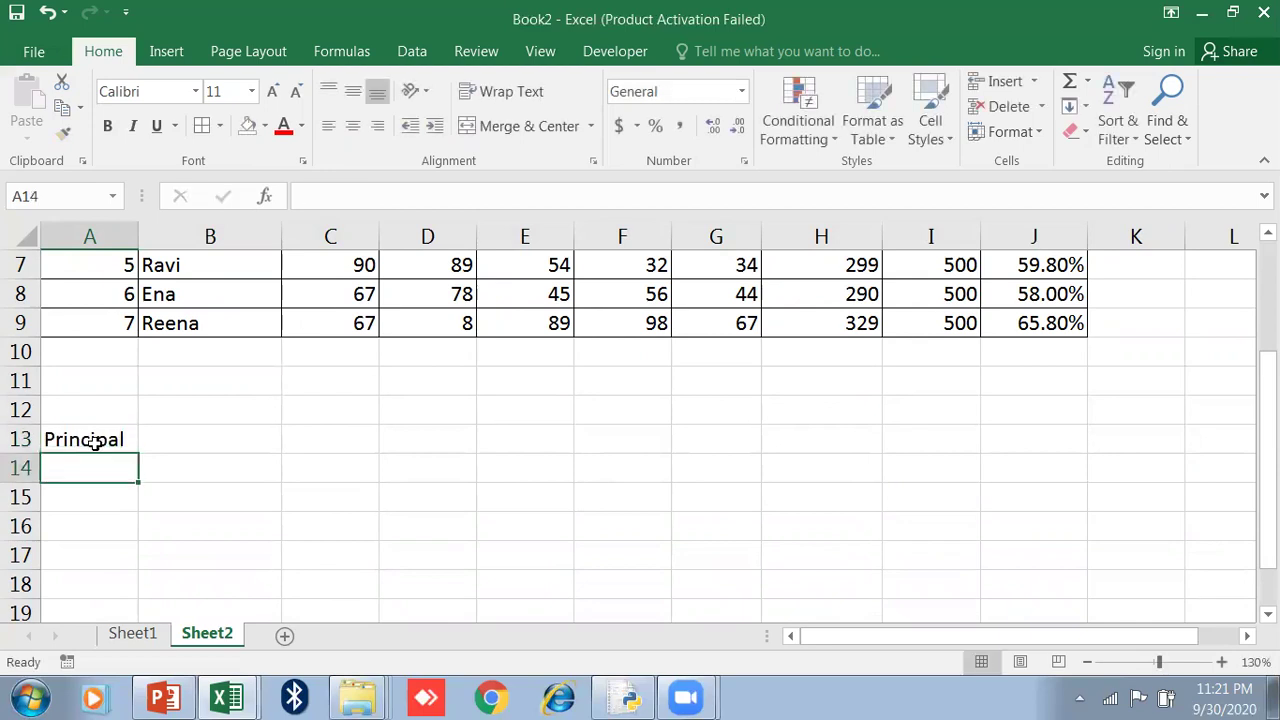
- Add the labels Rate, Time and SI in cells A14 to A16
{"action": "type", "text": "Rate"}
{"action": "key", "text": "Return"}
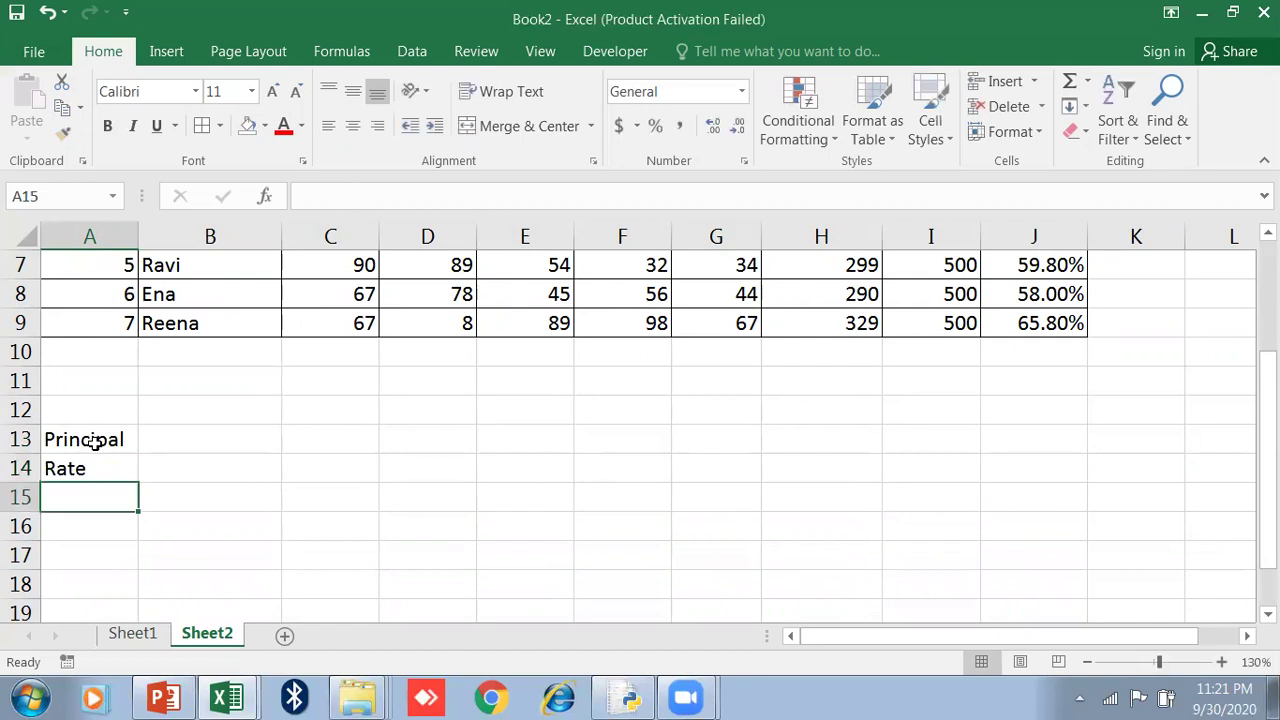
{"action": "type", "text": "T"}
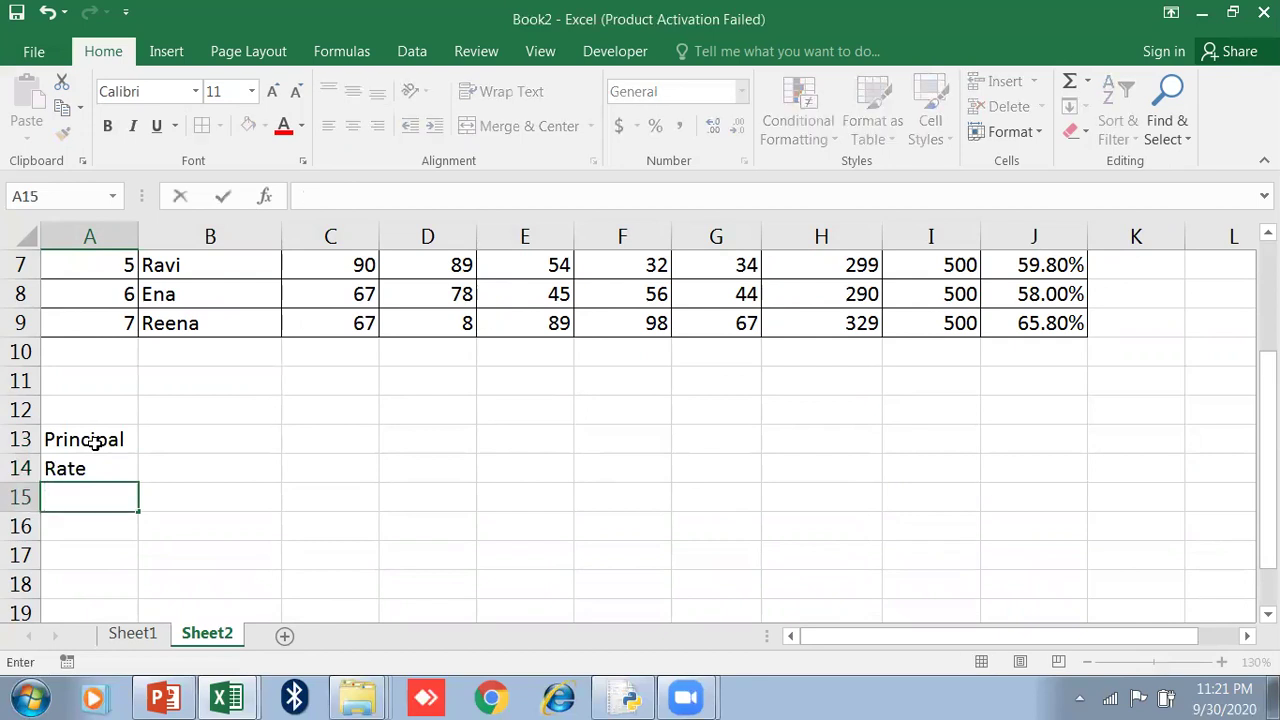
{"action": "type", "text": "Yea"}
{"action": "key", "text": "BackSpace"}
{"action": "key", "text": "BackSpace"}
{"action": "key", "text": "BackSpace"}
{"action": "type", "text": "Time"}
{"action": "key", "text": "Return"}
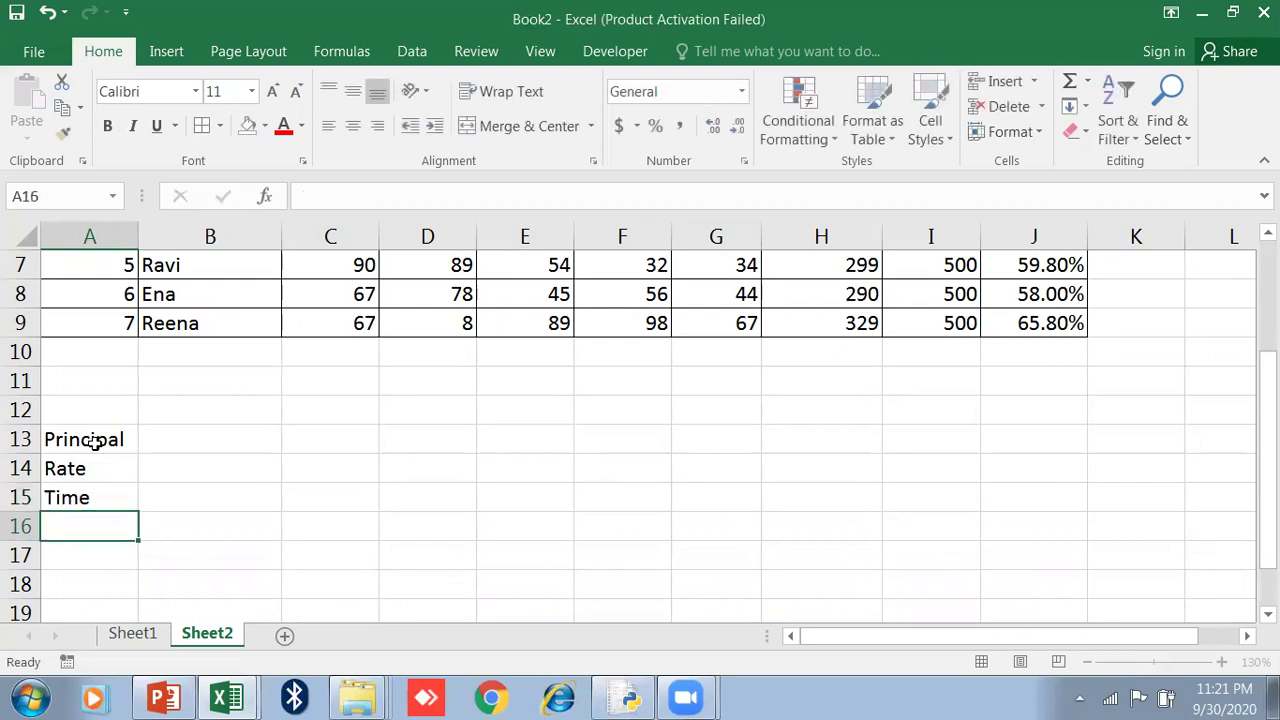
{"action": "type", "text": "S"}
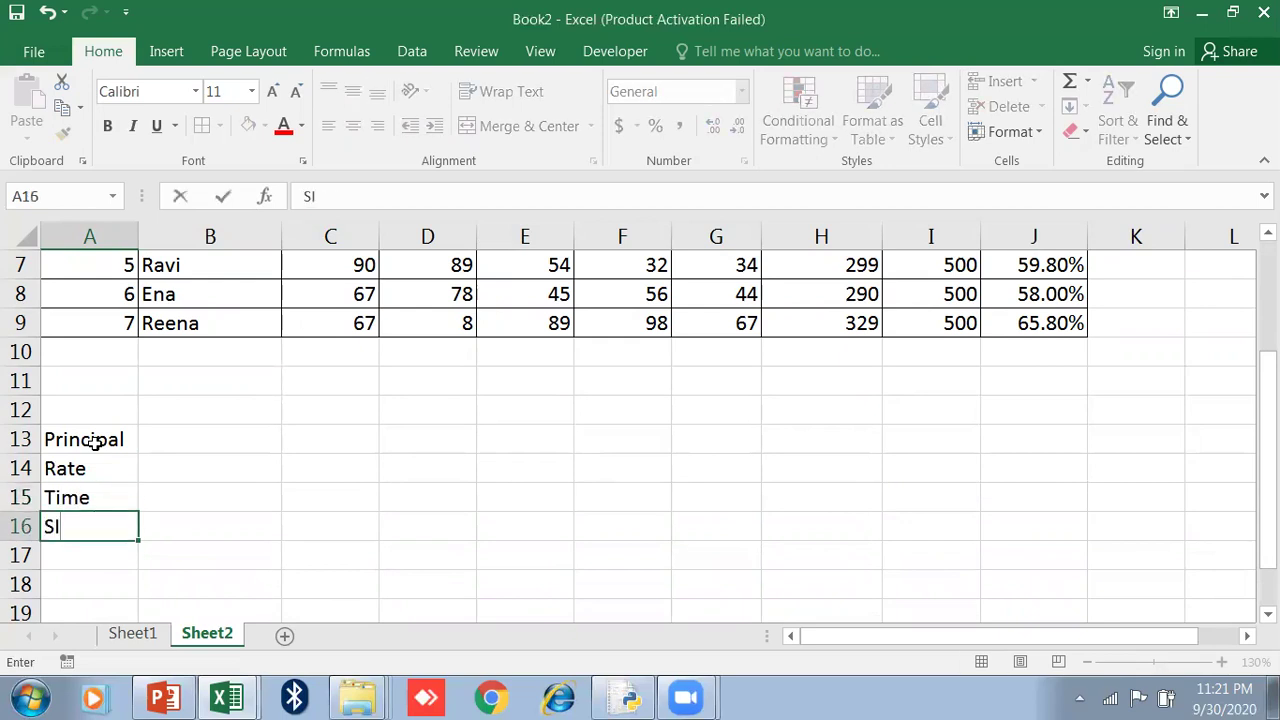
{"action": "type", "text": "I"}
{"action": "key", "text": "Tab"}
- Enter a principal of 10000, a rate of 2 and a time of 3 in cells B13 to B15
{"action": "left_click", "coordinate": [220, 421]}
{"action": "left_click", "coordinate": [221, 433]}
{"action": "type", "text": "10000"}
{"action": "key", "text": "Return"}
{"action": "type", "text": "2"}
{"action": "key", "text": "Return"}
{"action": "type", "text": "3"}
{"action": "key", "text": "Return"}
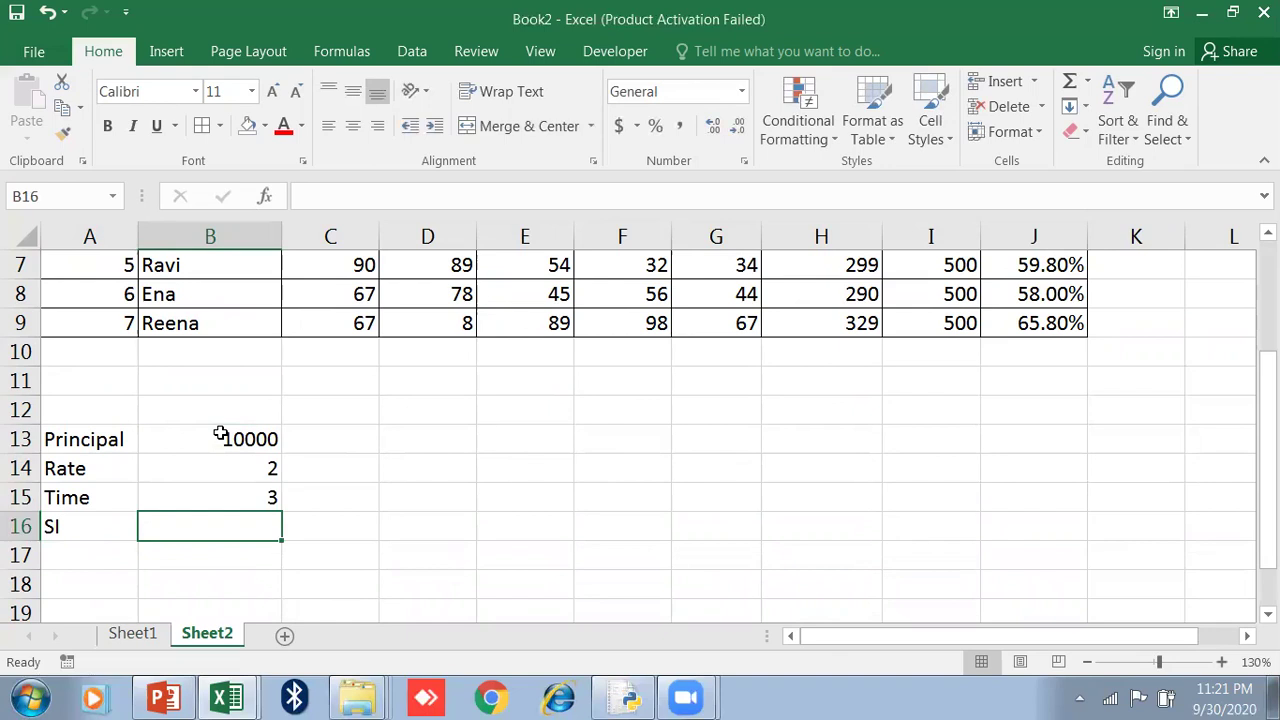
- Calculate the simple interest in cell B16 with the formula =B13*B14*B15/100
{"action": "type", "text": "="}
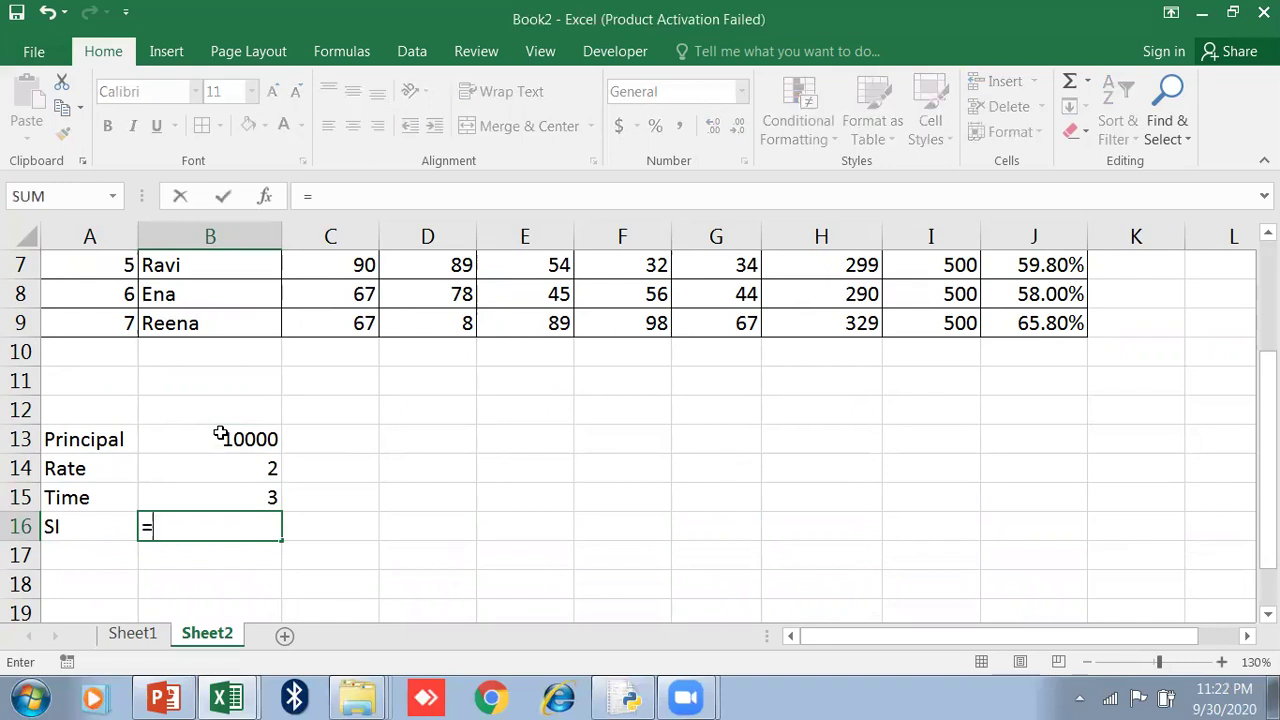
{"action": "left_click", "coordinate": [220, 433]}
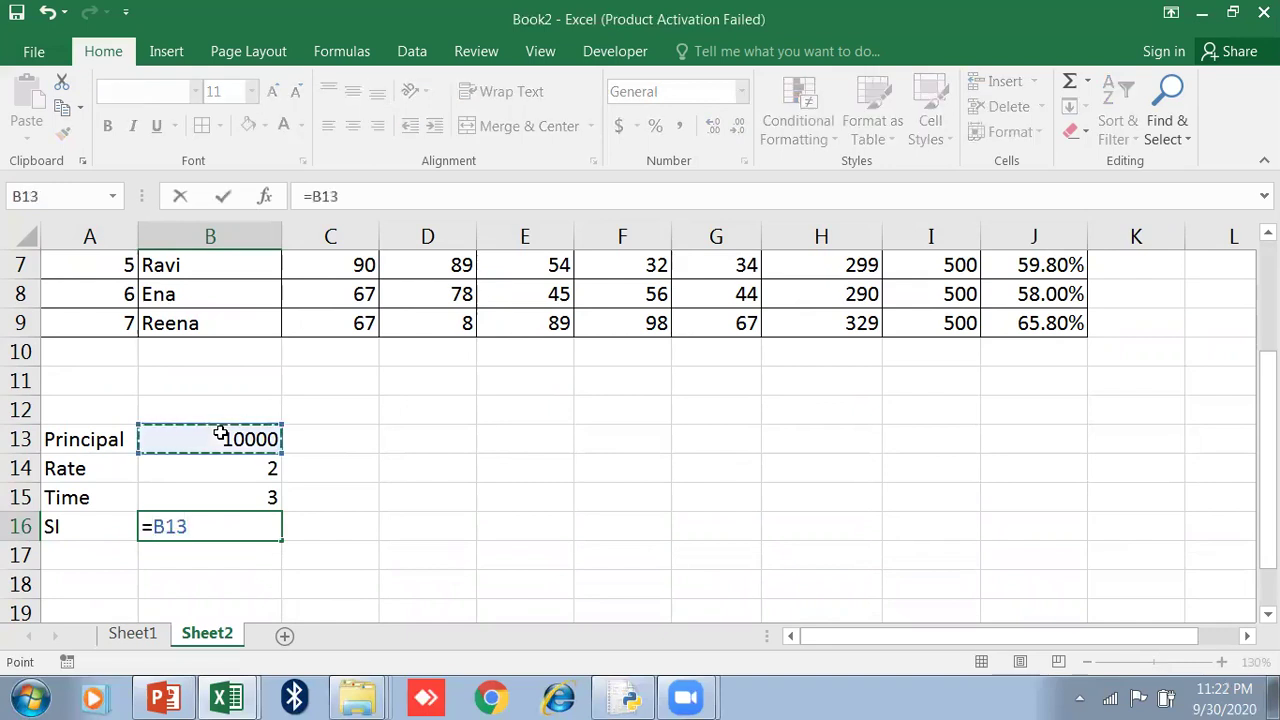
{"action": "type", "text": "*"}
{"action": "left_click", "coordinate": [218, 467]}
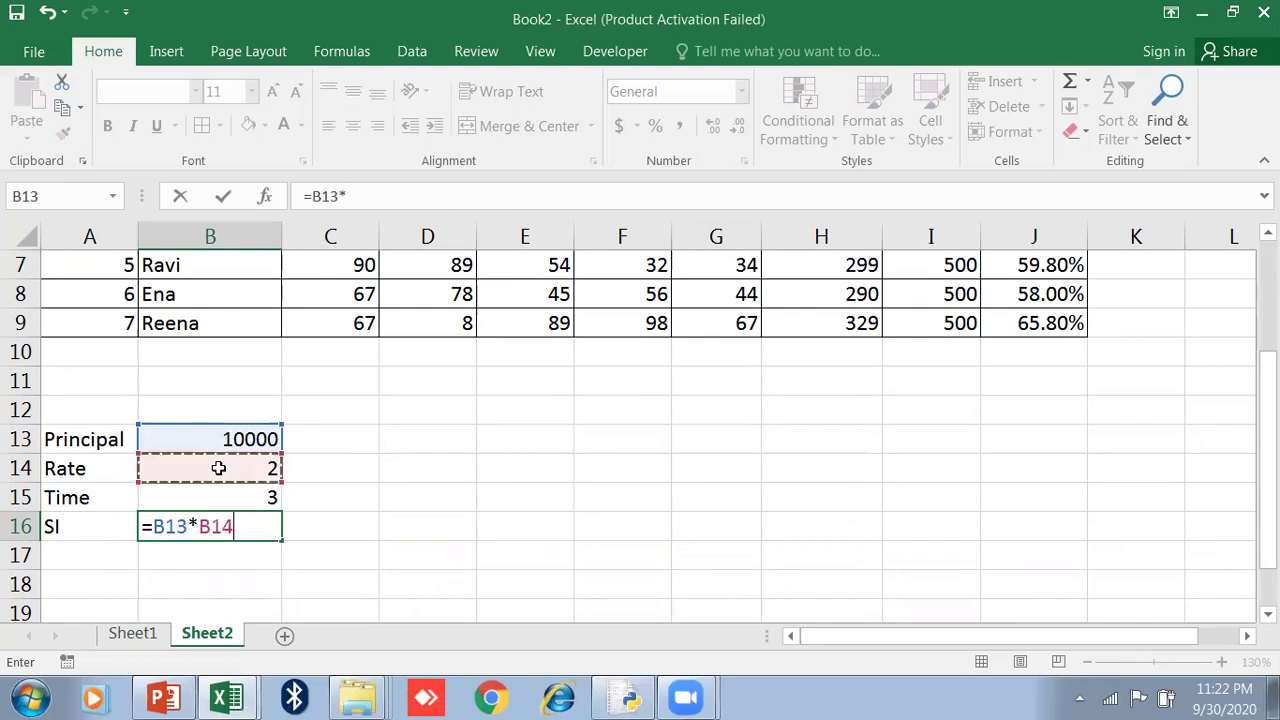
{"action": "type", "text": "*"}
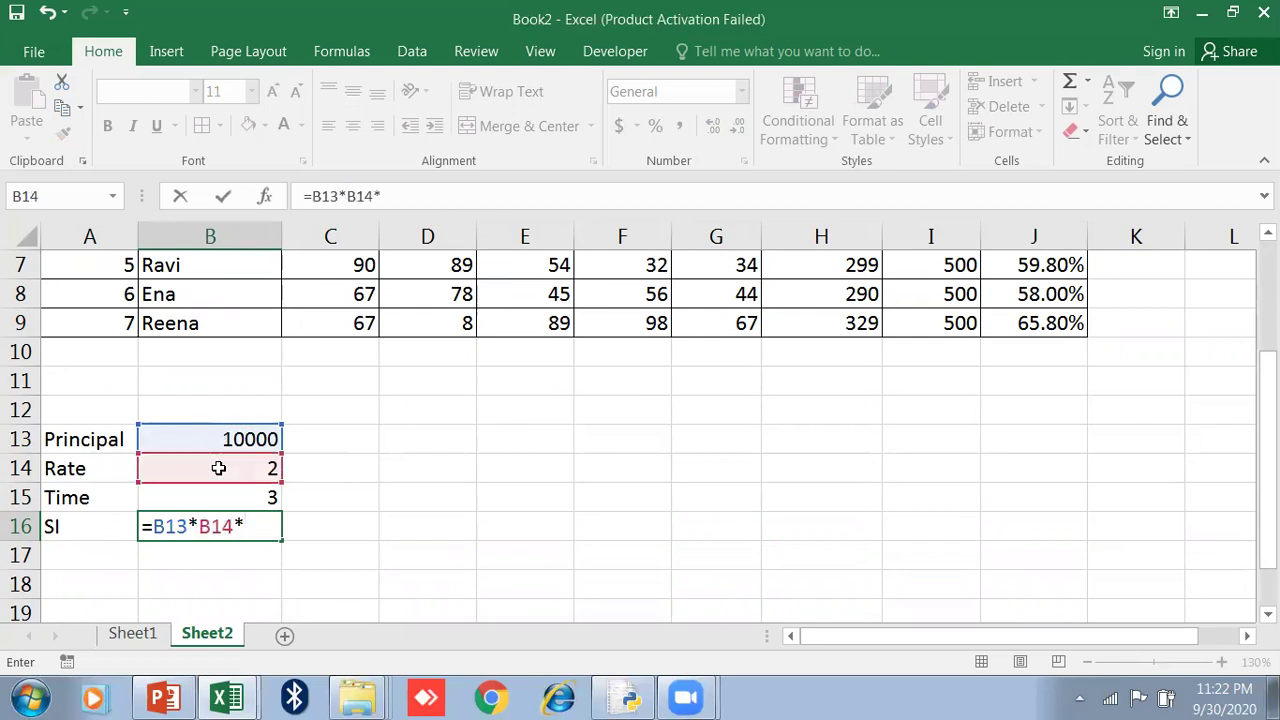
{"action": "left_click", "coordinate": [220, 500]}
{"action": "type", "text": "/100"}
{"action": "key", "text": "Return"}
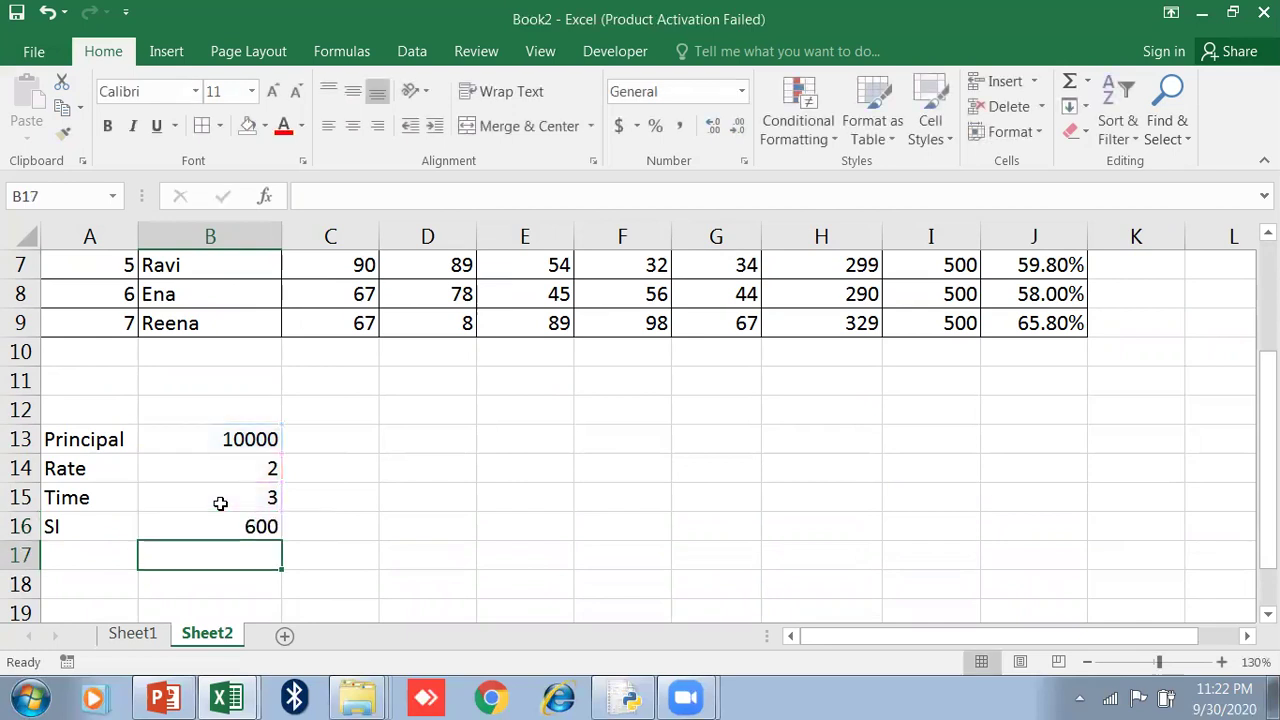
{"action": "left_click", "coordinate": [216, 521]}
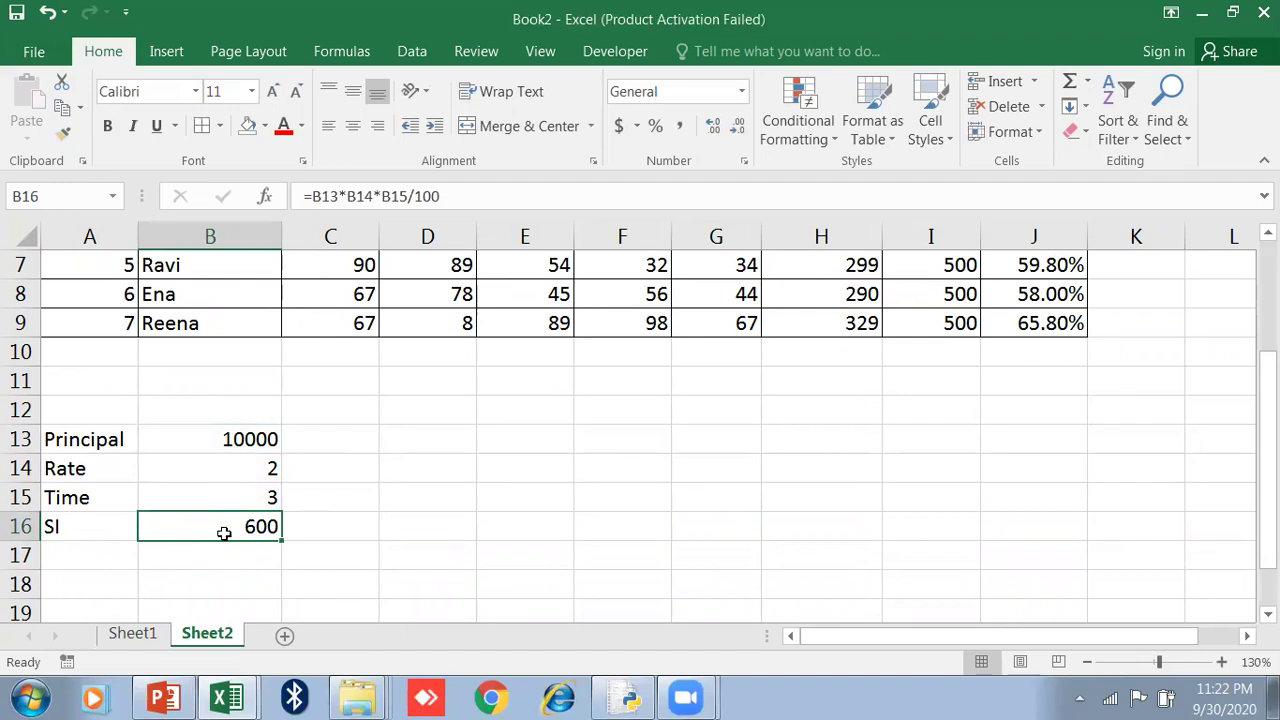
{"action": "left_click_drag", "start_coordinate": [250, 437], "coordinate": [246, 529]}
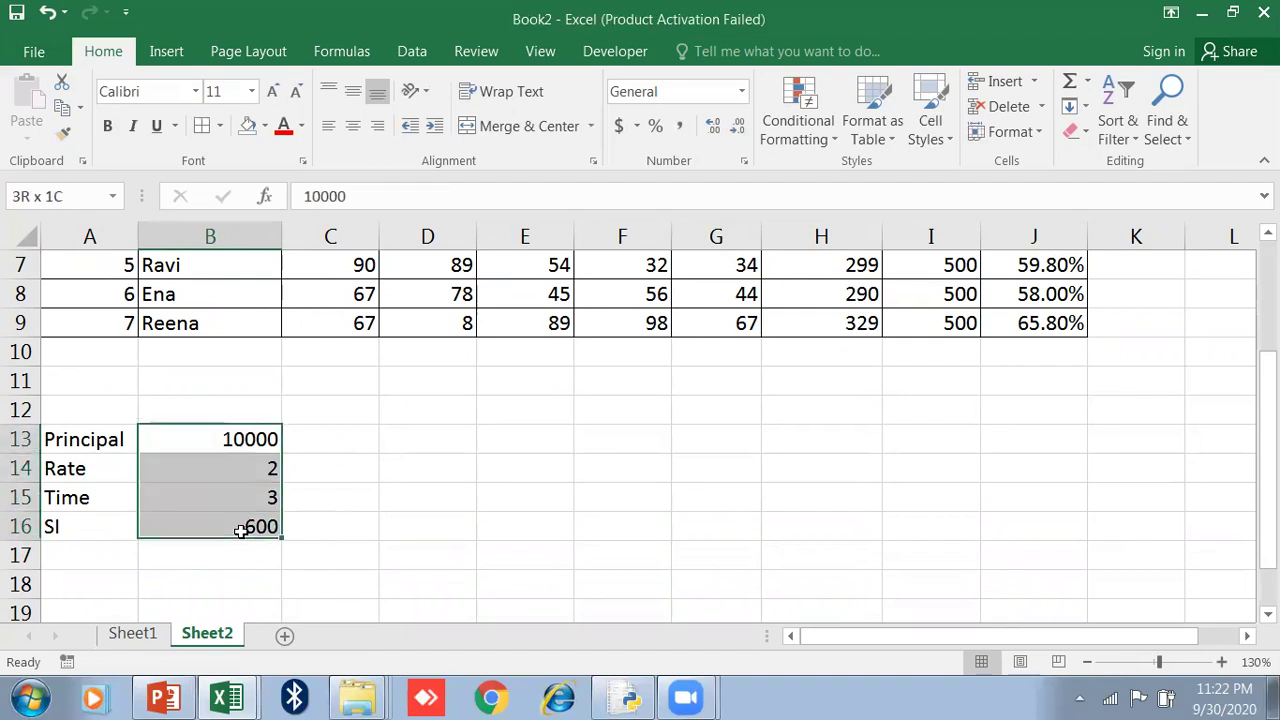
- Enter 10 in F13 and 20 in G13, and add them in H13 with the formula =F13+G13
{"action": "left_click", "coordinate": [599, 438]}
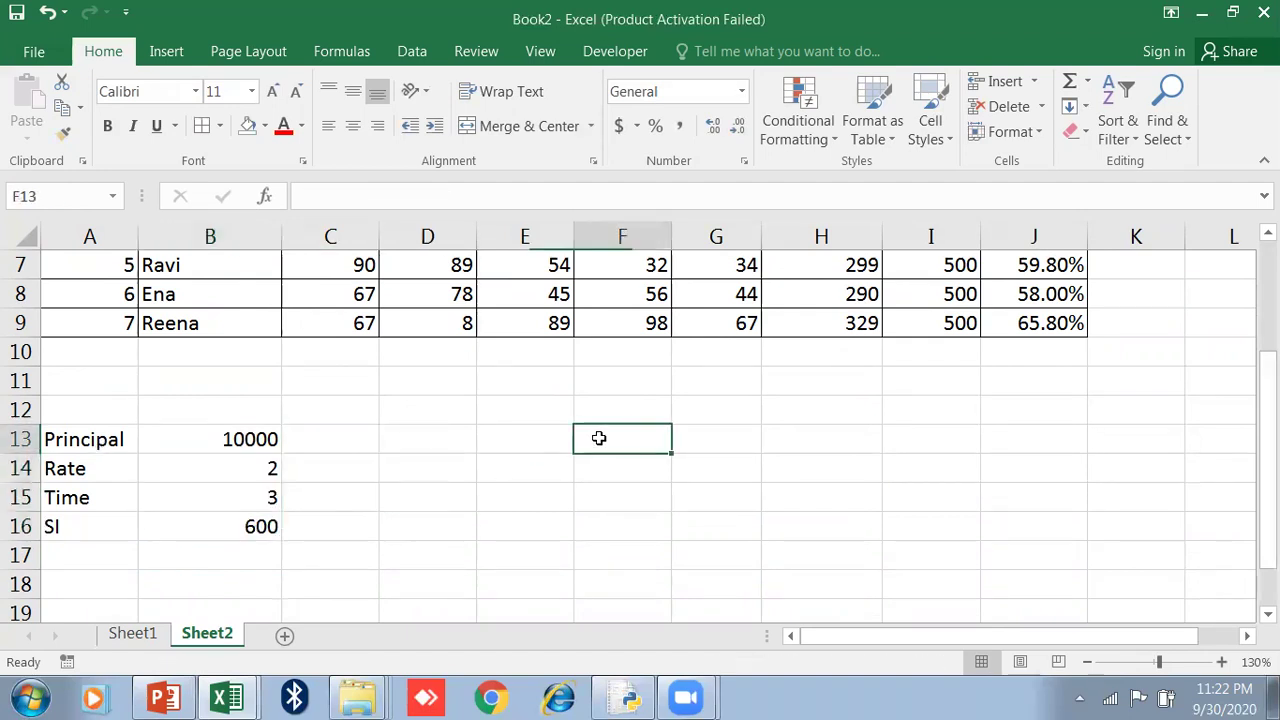
{"action": "type", "text": "10"}
{"action": "key", "text": "Tab"}
{"action": "type", "text": "20"}
{"action": "key", "text": "Tab"}
{"action": "type", "text": "="}
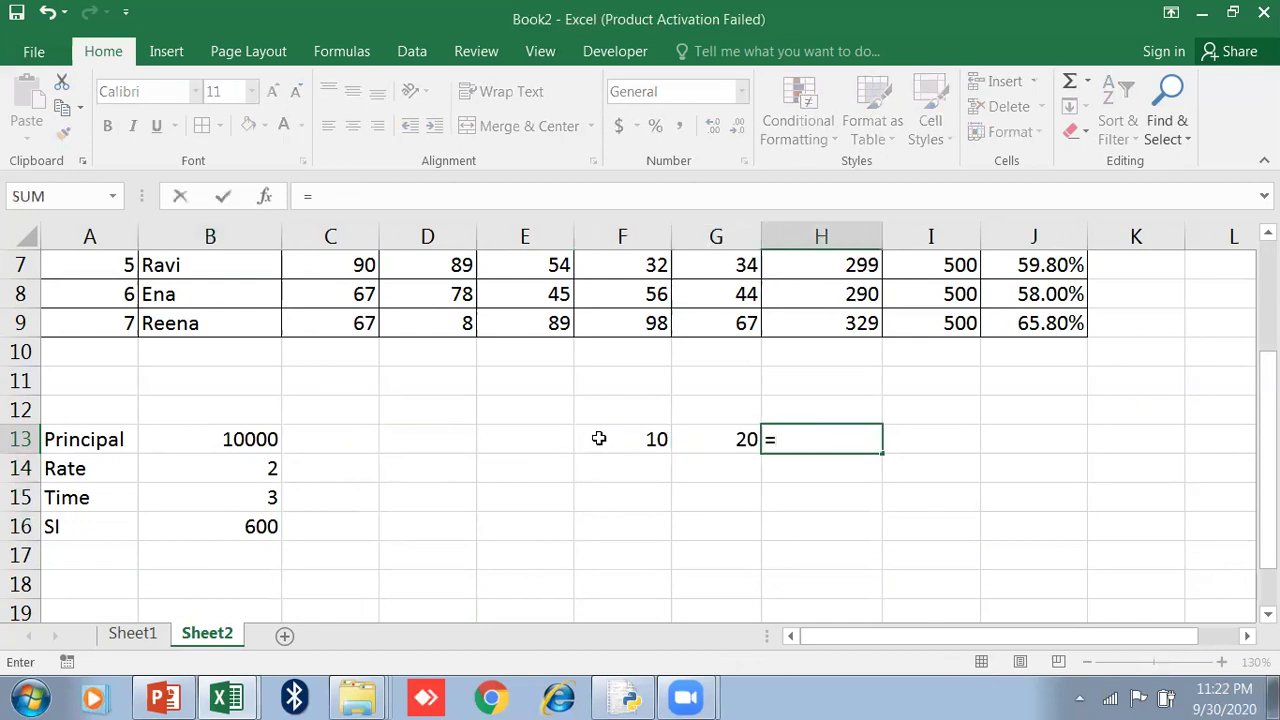
{"action": "key", "text": "Left"}
{"action": "key", "text": "Left"}
{"action": "type", "text": "+"}
{"action": "key", "text": "Left"}
{"action": "key", "text": "Return"}
- Enter 100 in F14 and 89 in G14, and subtract them in H14 with the formula =F14-G14
{"action": "type", "text": "1"}
{"action": "type", "text": "00"}
{"action": "type", "text": "-"}
{"action": "key", "text": "BackSpace"}
{"action": "key", "text": "Tab"}
{"action": "type", "text": "89"}
{"action": "key", "text": "Tab"}
{"action": "type", "text": "="}
{"action": "key", "text": "Left"}
{"action": "key", "text": "Left"}
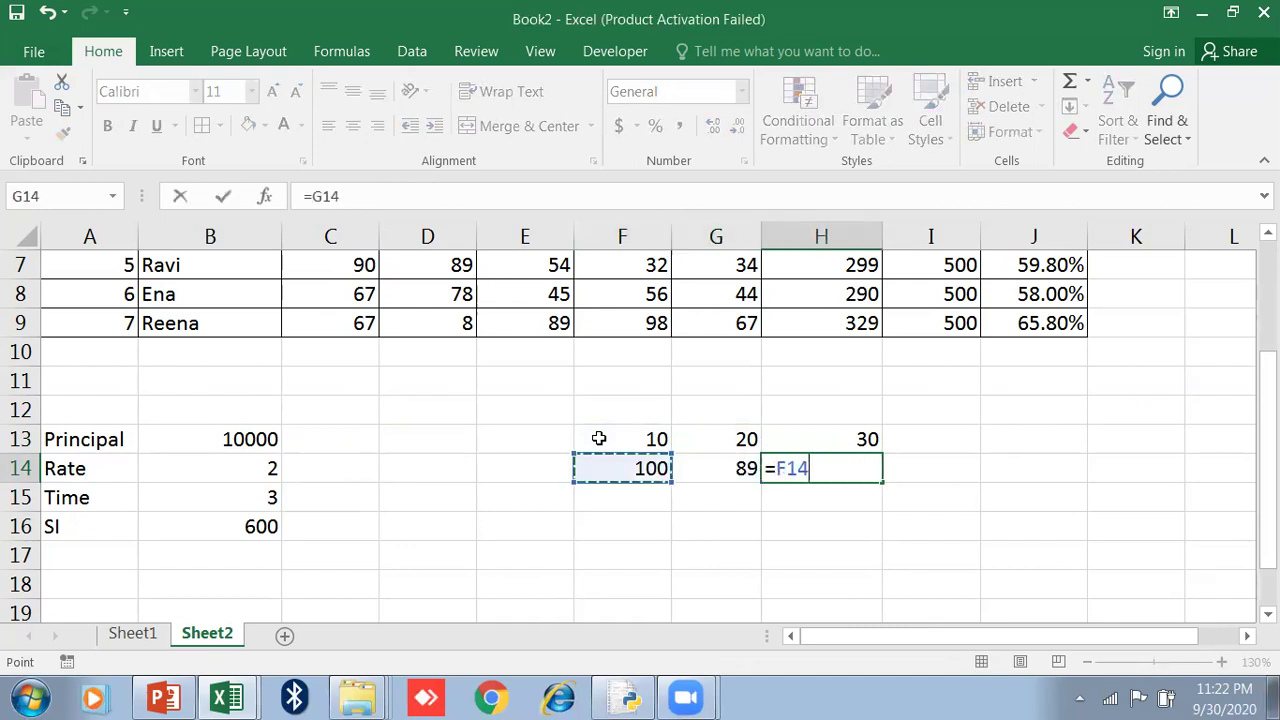
{"action": "type", "text": "-"}
{"action": "key", "text": "Left"}
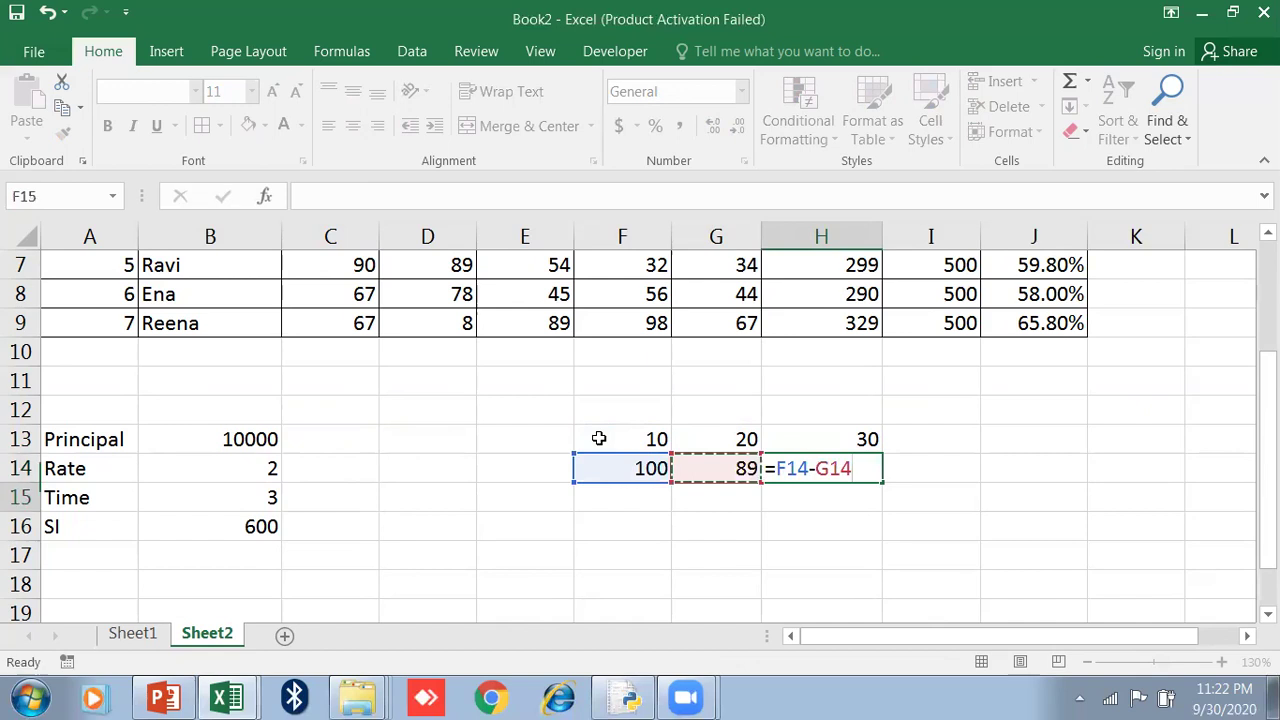
{"action": "key", "text": "Return"}
- Enter 10 in cell F15 and 20 in cell G15
{"action": "type", "text": "10"}
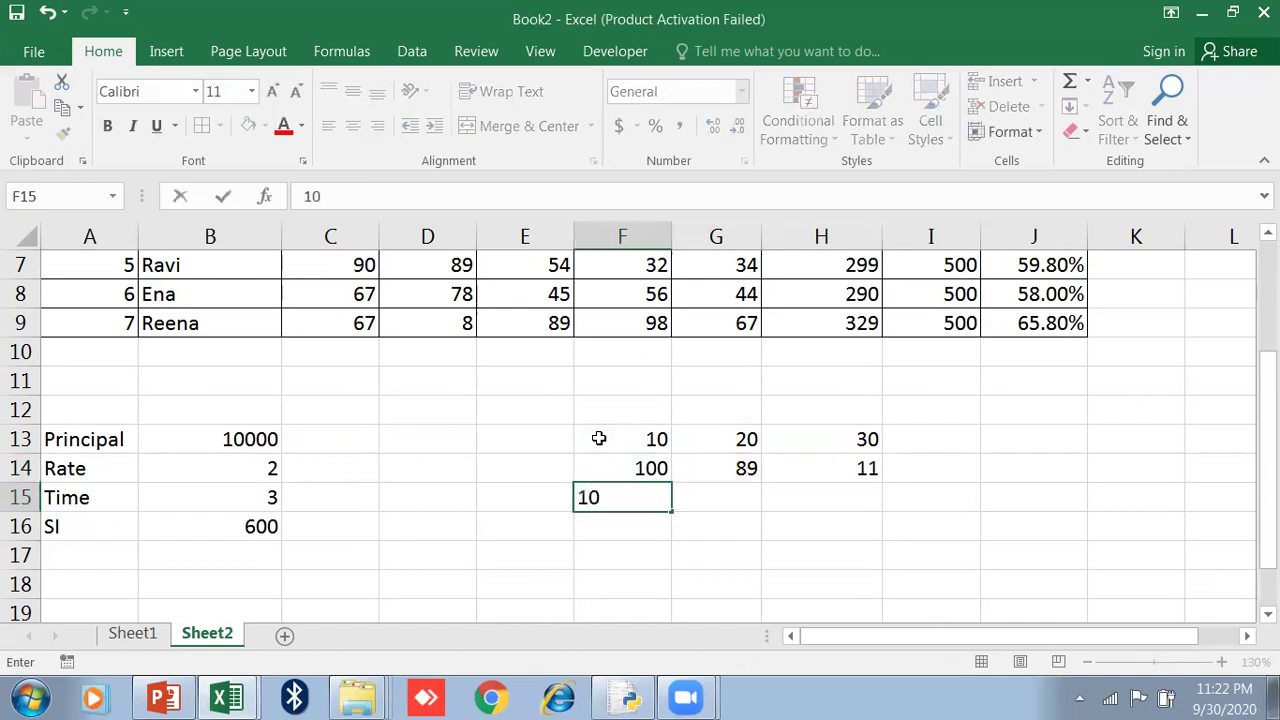
{"action": "key", "text": "Tab"}
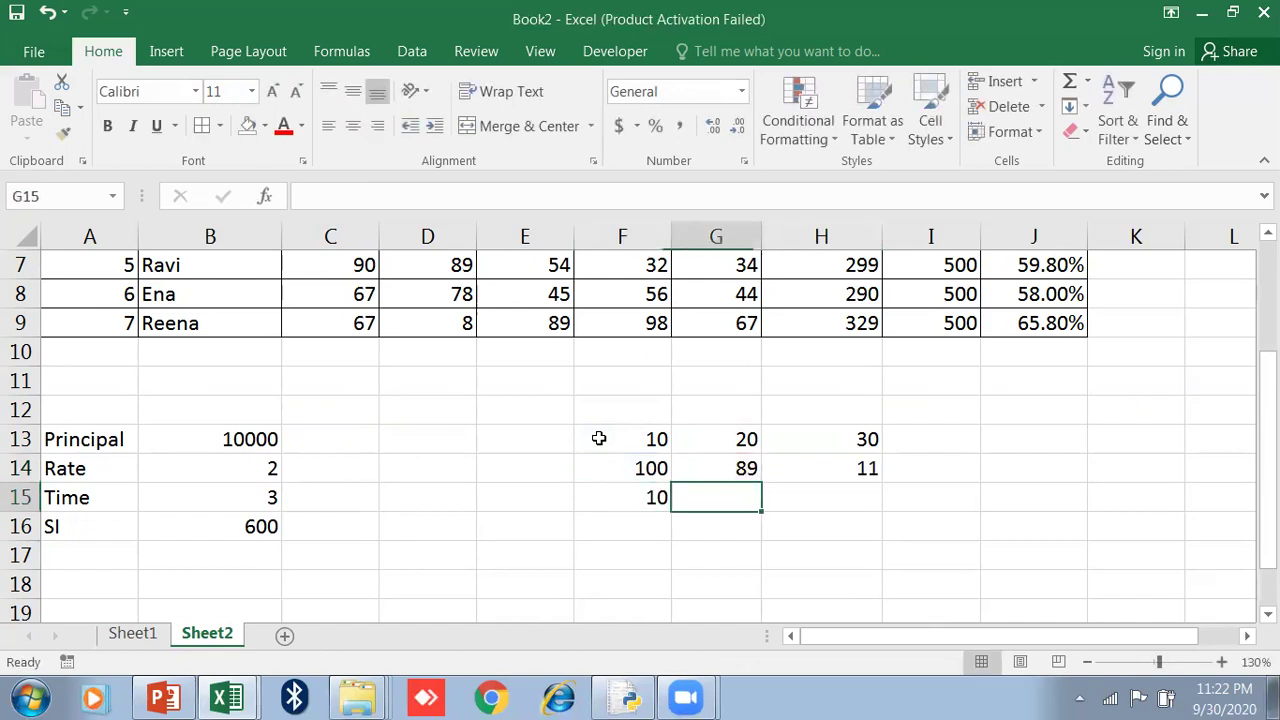
{"action": "type", "text": "20"}
{"action": "key", "text": "Tab"}
{"action": "type", "text": "="}
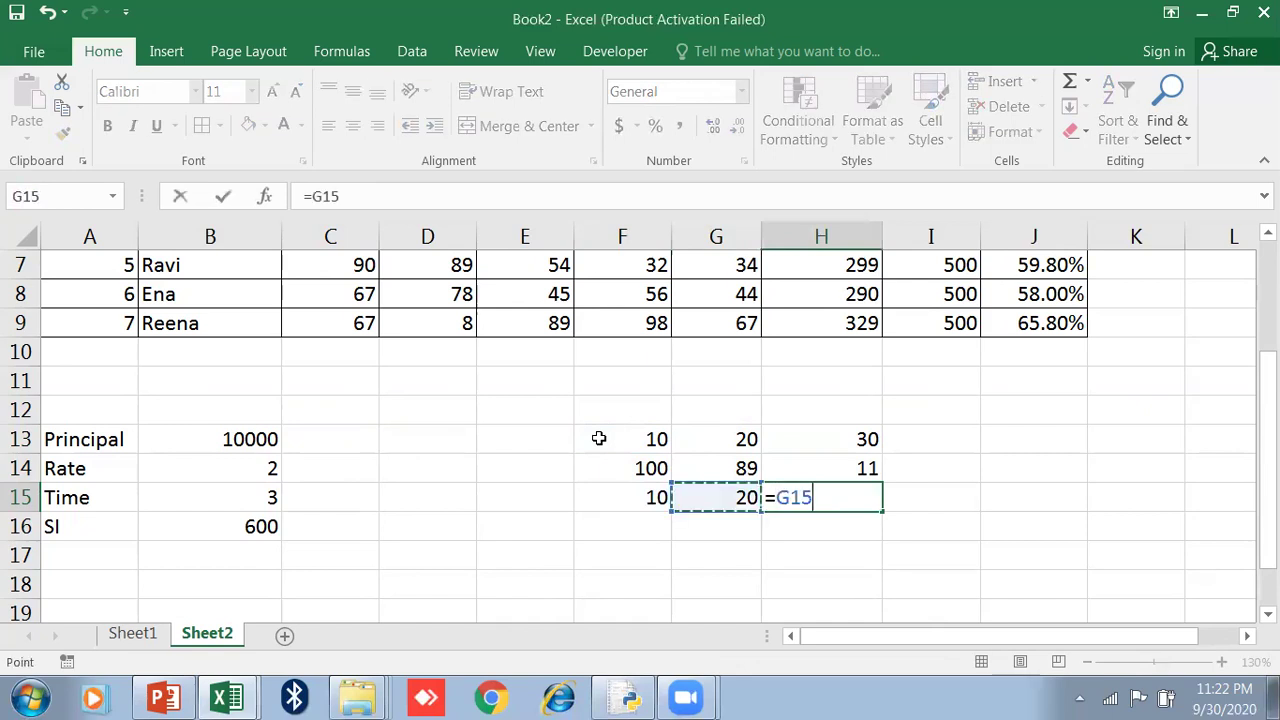
{"action": "key", "text": "Left"}
{"action": "type", "text": "8"}
{"action": "key", "text": "Left"}
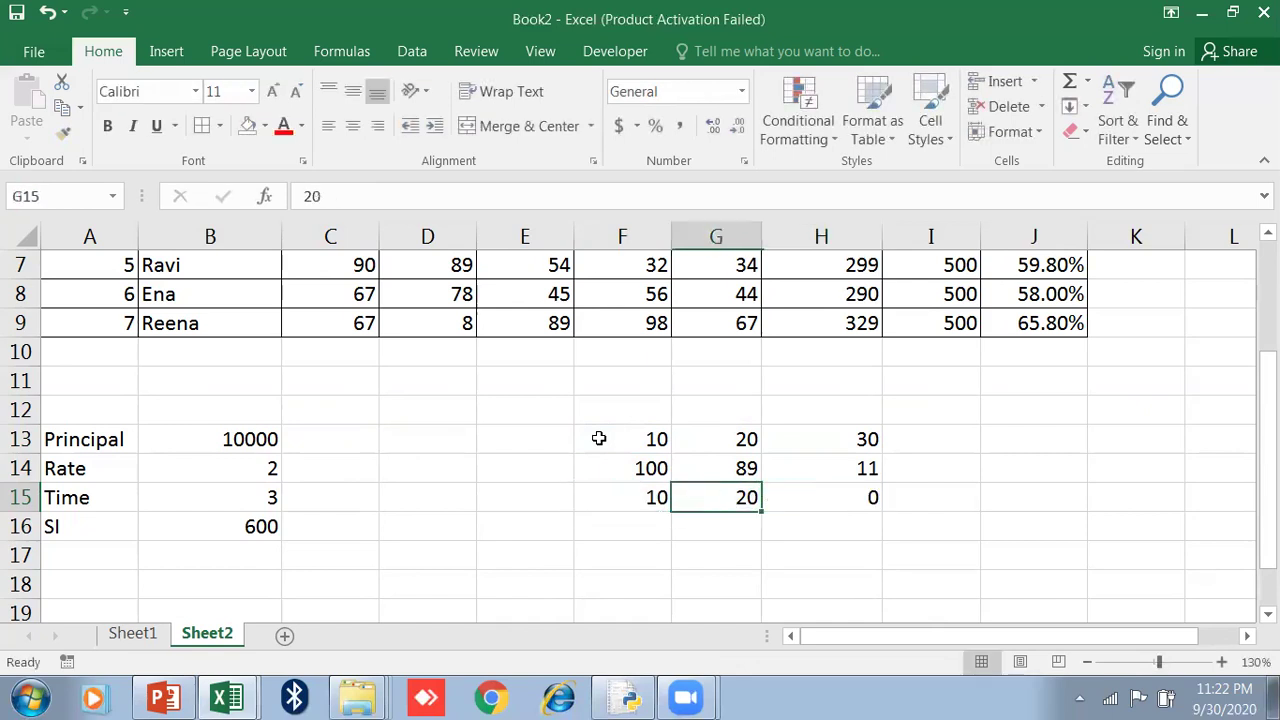
{"action": "key", "text": "Down"}
{"action": "key", "text": "Up"}
{"action": "key", "text": "Right"}
- Multiply the two numbers of row 15 in cell H15 with the formula =F15*G15
{"action": "type", "text": "="}
{"action": "key", "text": "Left"}
{"action": "key", "text": "Left"}
{"action": "type", "text": "*"}
{"action": "key", "text": "Left"}
{"action": "key", "text": "Return"}
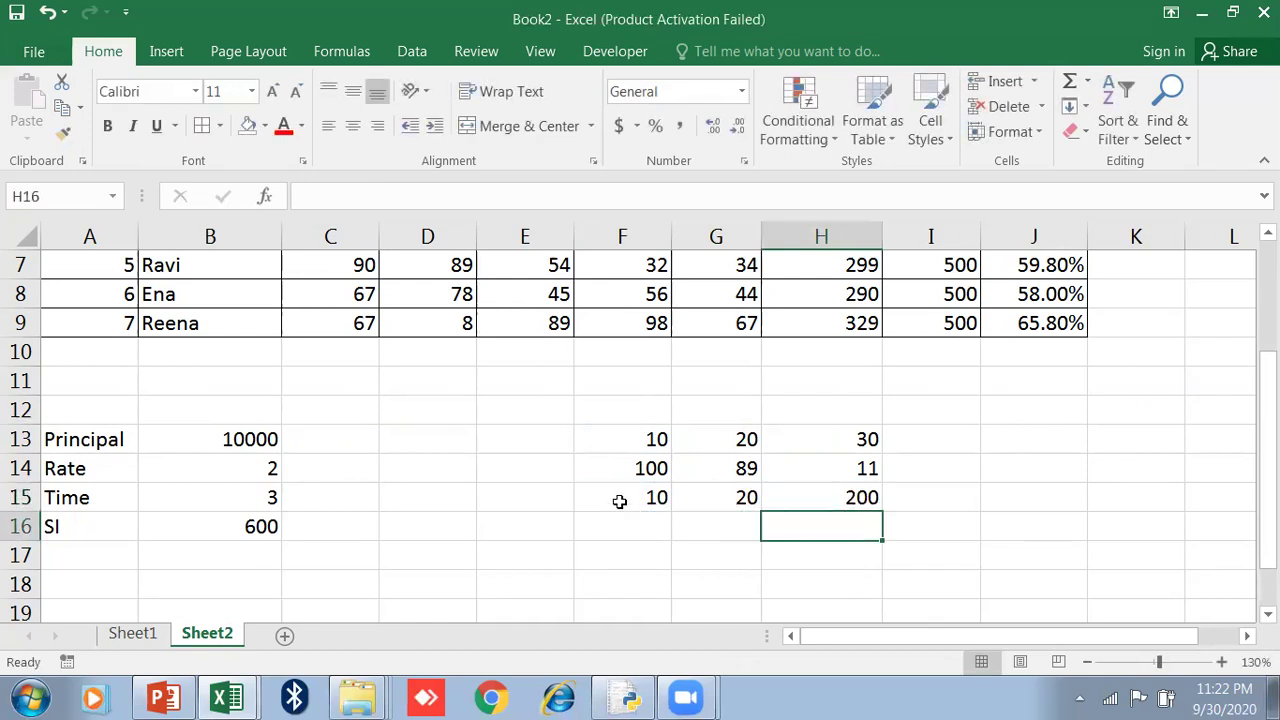
- Enter 200 in F16 and 20 in G16, and divide them in H16 with the formula =F16/G16
{"action": "left_click", "coordinate": [634, 517]}
{"action": "type", "text": "200"}
{"action": "key", "text": "Tab"}
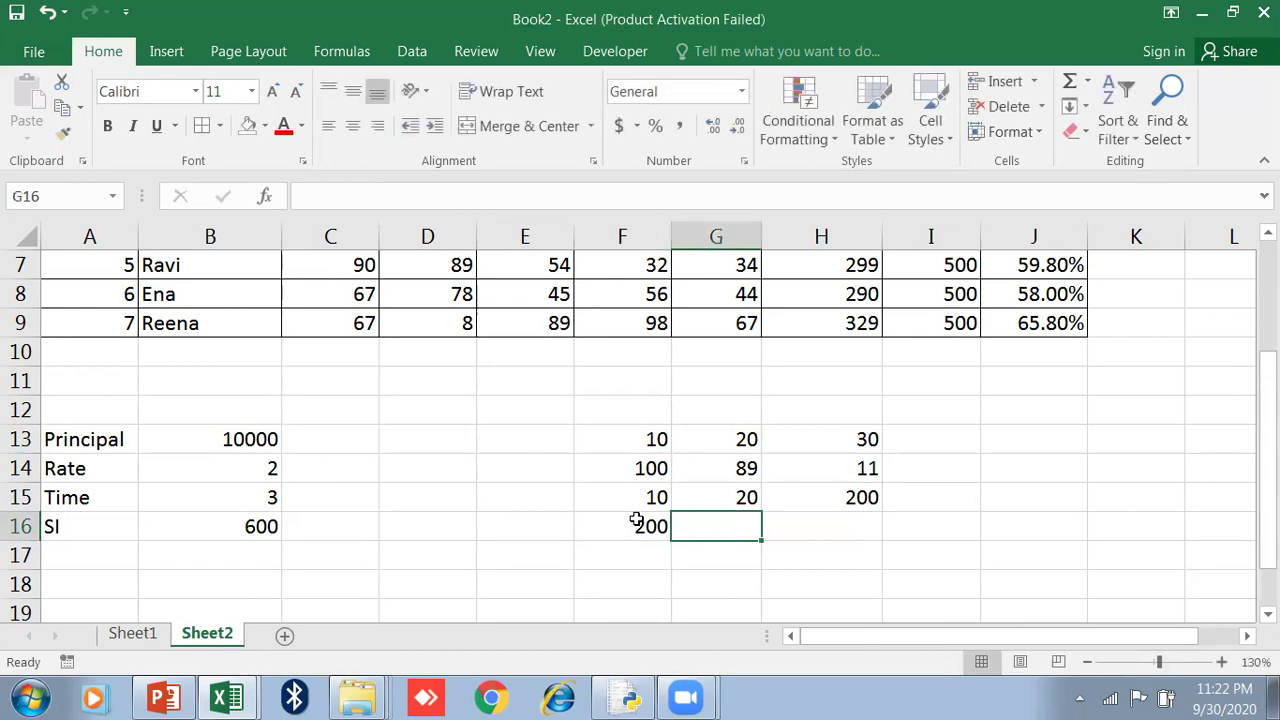
{"action": "type", "text": "20"}
{"action": "key", "text": "Tab"}
{"action": "type", "text": "="}
{"action": "key", "text": "Left"}
{"action": "key", "text": "Left"}
{"action": "type", "text": "/"}
{"action": "key", "text": "Left"}
{"action": "key", "text": "Return"}
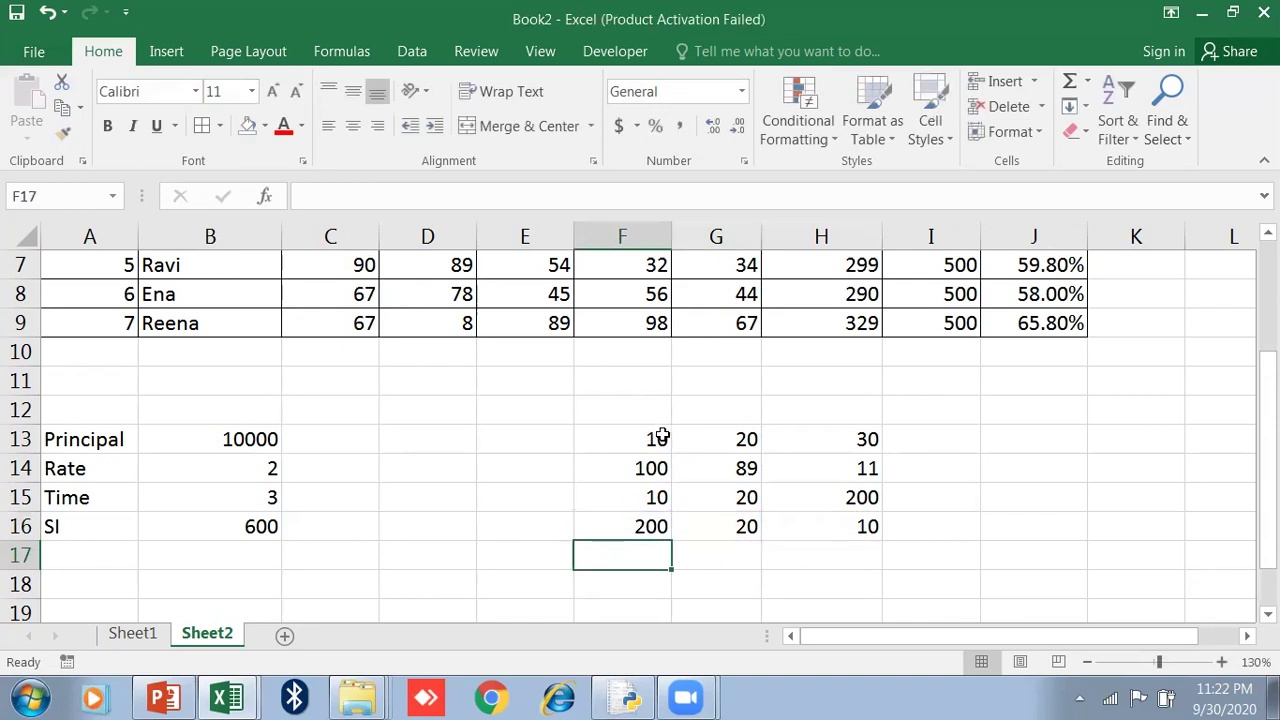
- Review the arithmetic examples in F13 to H16 and the obtained marks formula in H3 of the marksheet
{"action": "left_click_drag", "start_coordinate": [805, 435], "coordinate": [857, 528]}
{"action": "left_click_drag", "start_coordinate": [636, 442], "coordinate": [862, 526]}
{"action": "scroll", "coordinate": [808, 466], "scroll_direction": "down", "scroll_amount": 2}
{"action": "scroll", "coordinate": [514, 366], "scroll_direction": "up", "scroll_amount": 3}
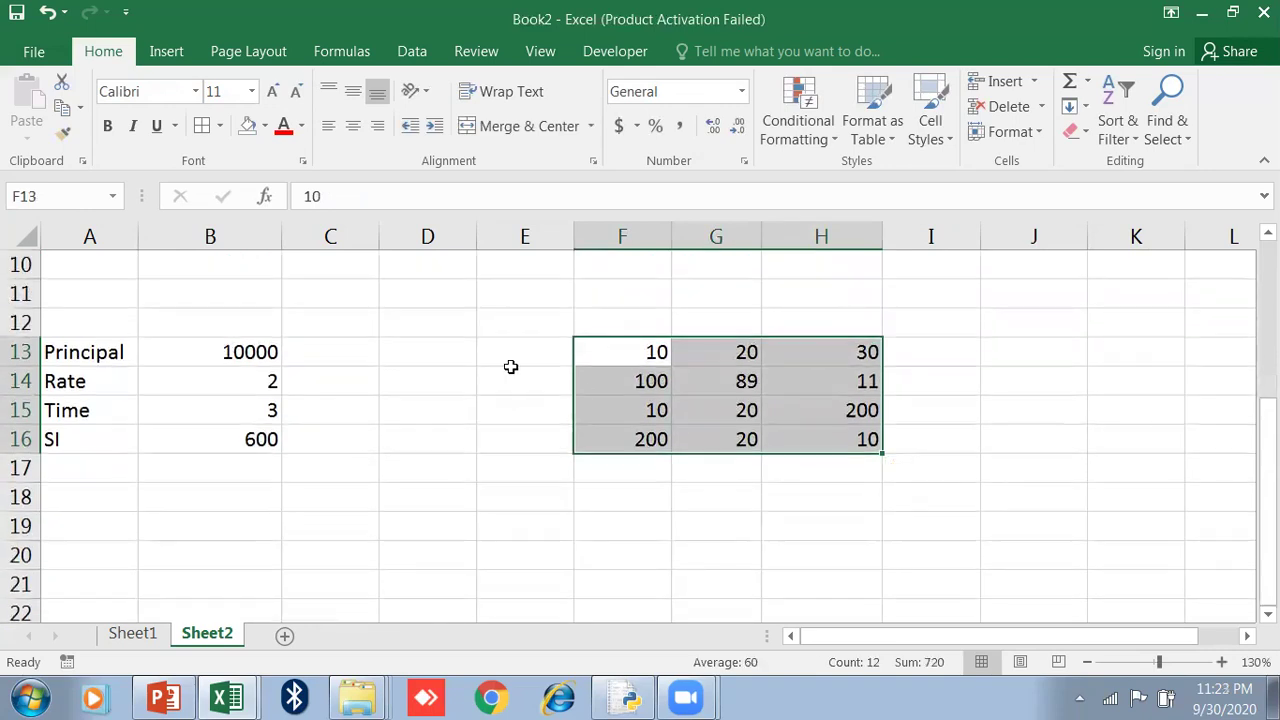
{"action": "scroll", "coordinate": [560, 370], "scroll_direction": "up", "scroll_amount": 1}
{"action": "scroll", "coordinate": [694, 437], "scroll_direction": "up", "scroll_amount": 2}
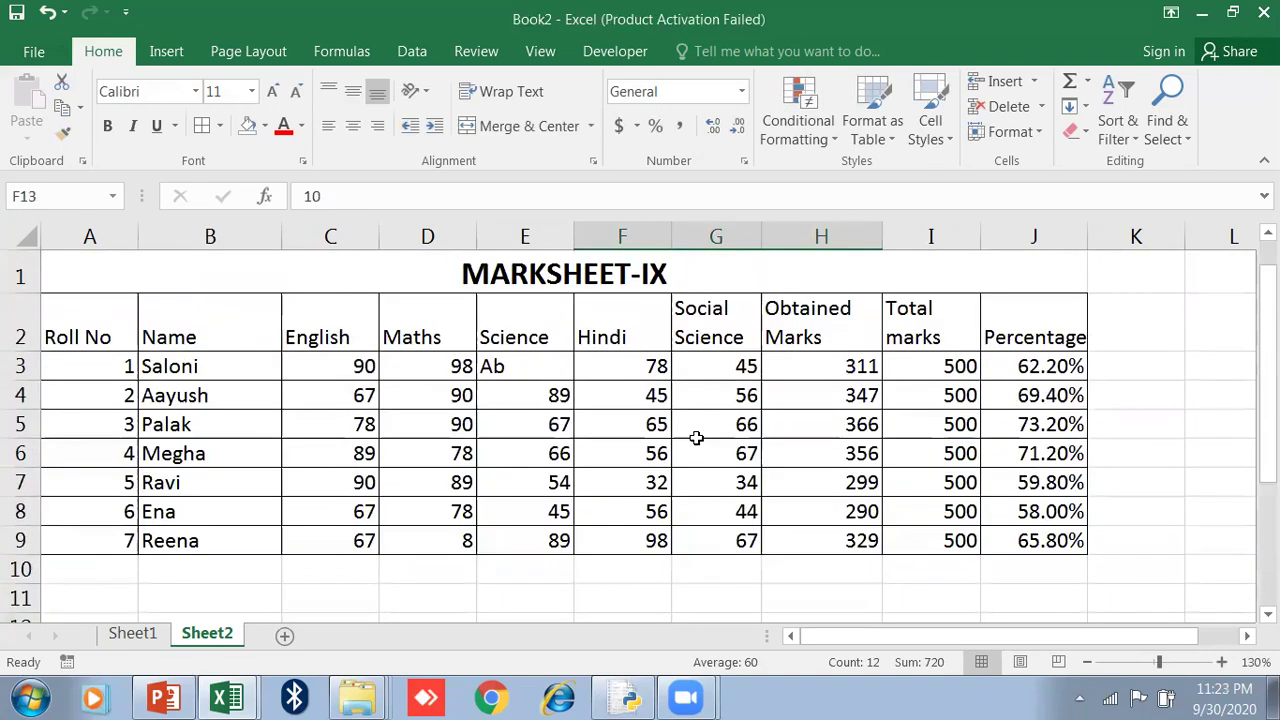
{"action": "left_click", "coordinate": [808, 366]}
{"action": "scroll", "coordinate": [800, 420], "scroll_direction": "down", "scroll_amount": 2}
{"action": "left_click", "coordinate": [878, 438]}
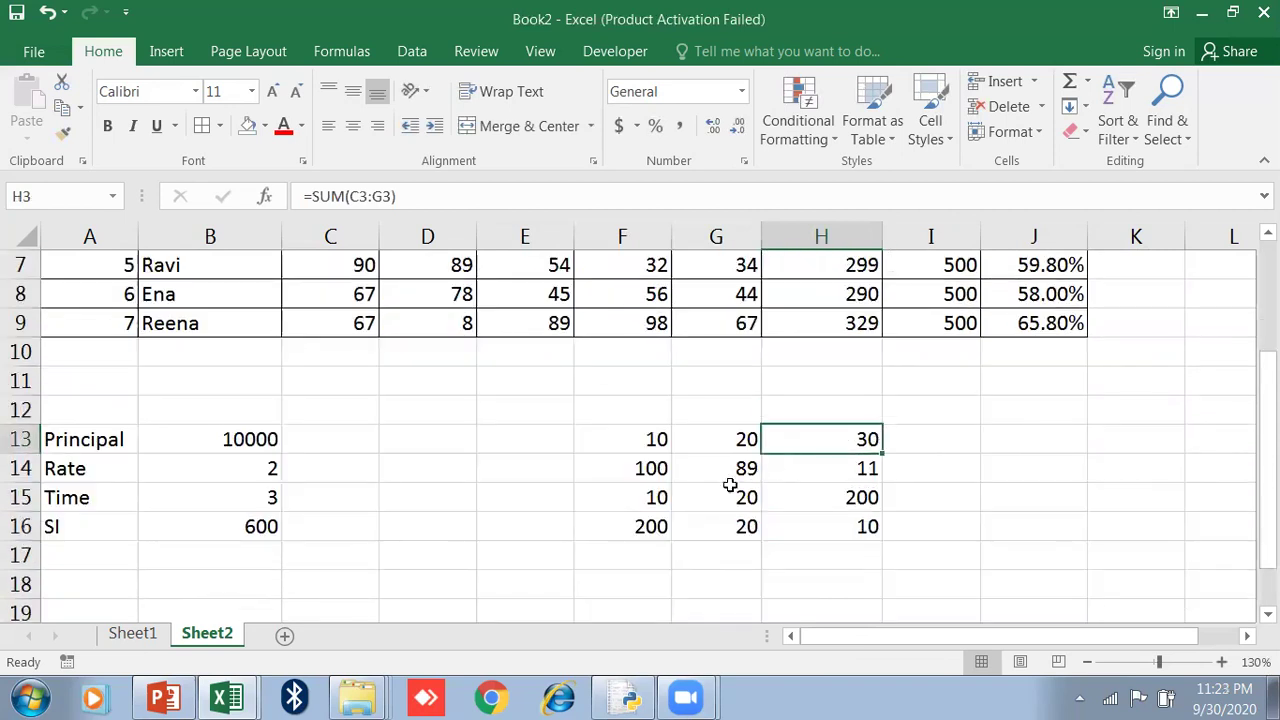
{"action": "left_click_drag", "start_coordinate": [730, 489], "coordinate": [830, 497]}
{"action": "left_click", "coordinate": [754, 526]}
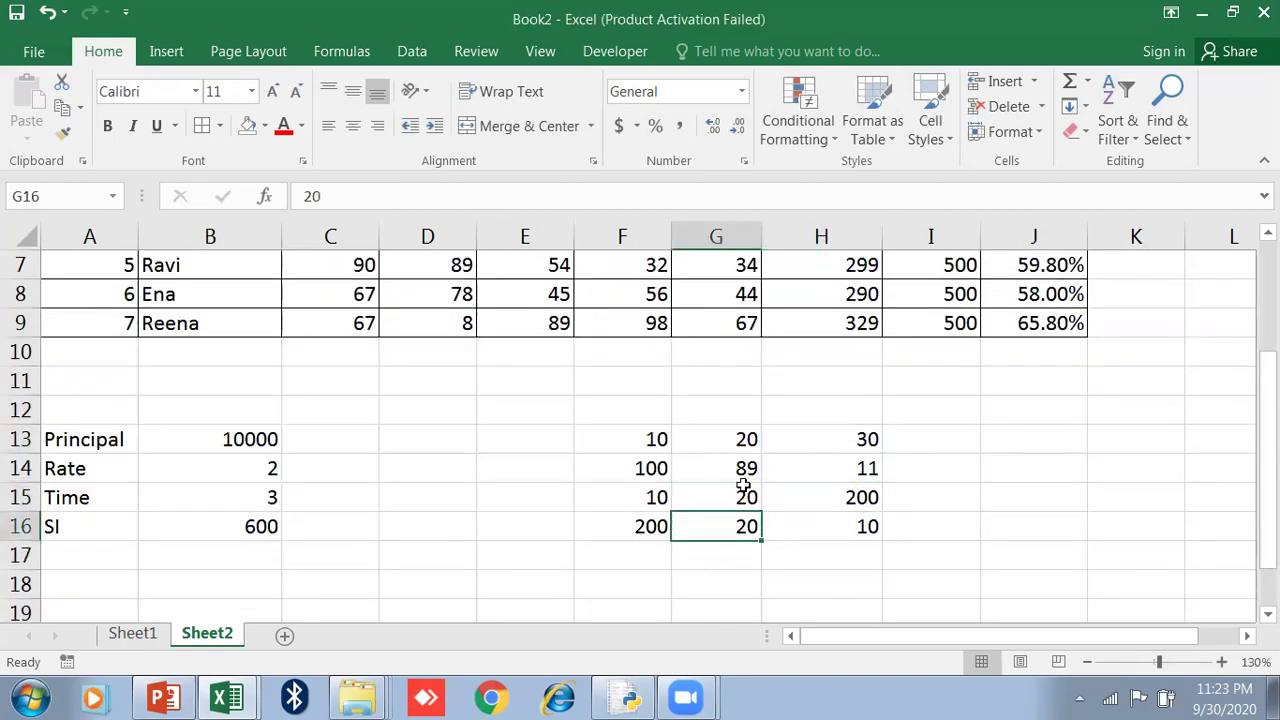